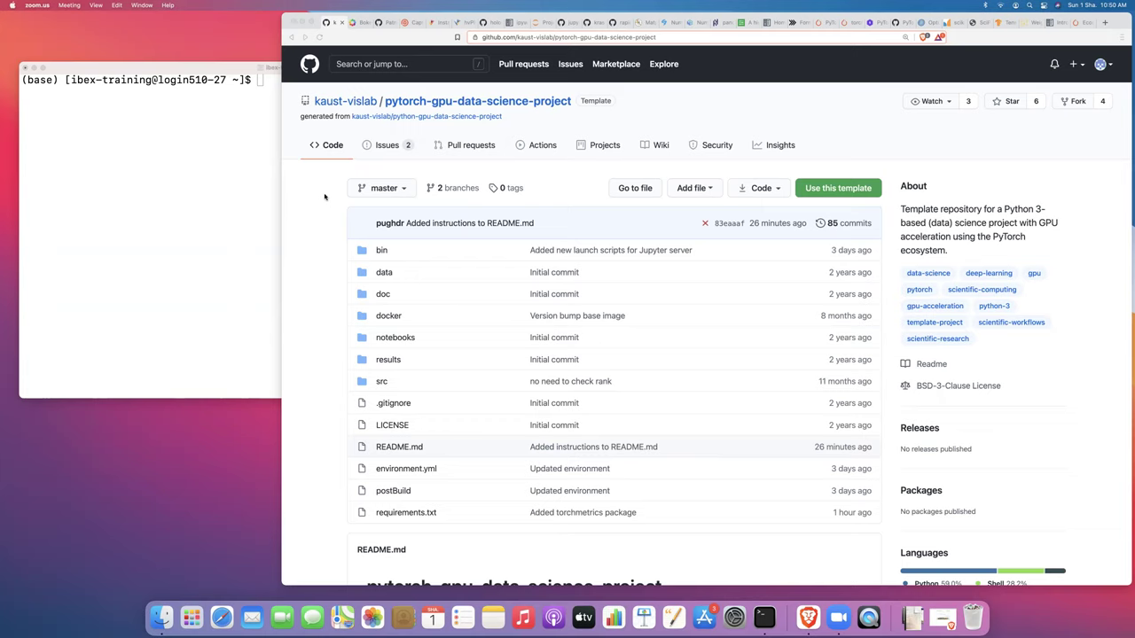
View the kaust-vislab organization's repositories and open its pytorch-gpu-data-science-project template repository.
left_click(348, 102)
left_click(346, 102)
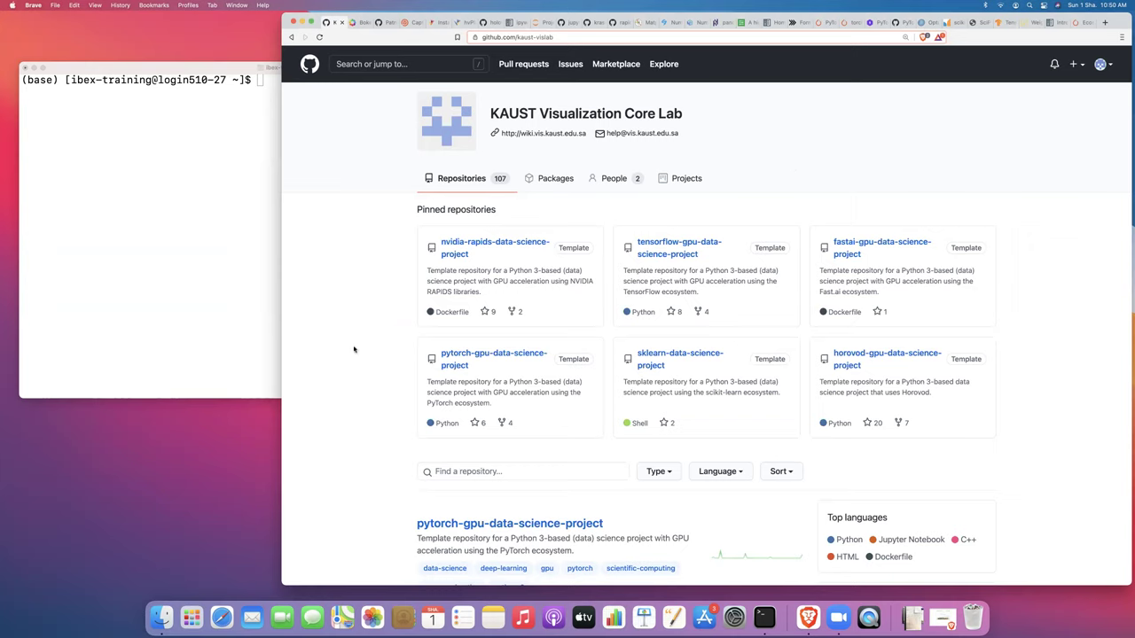
left_click(506, 355)
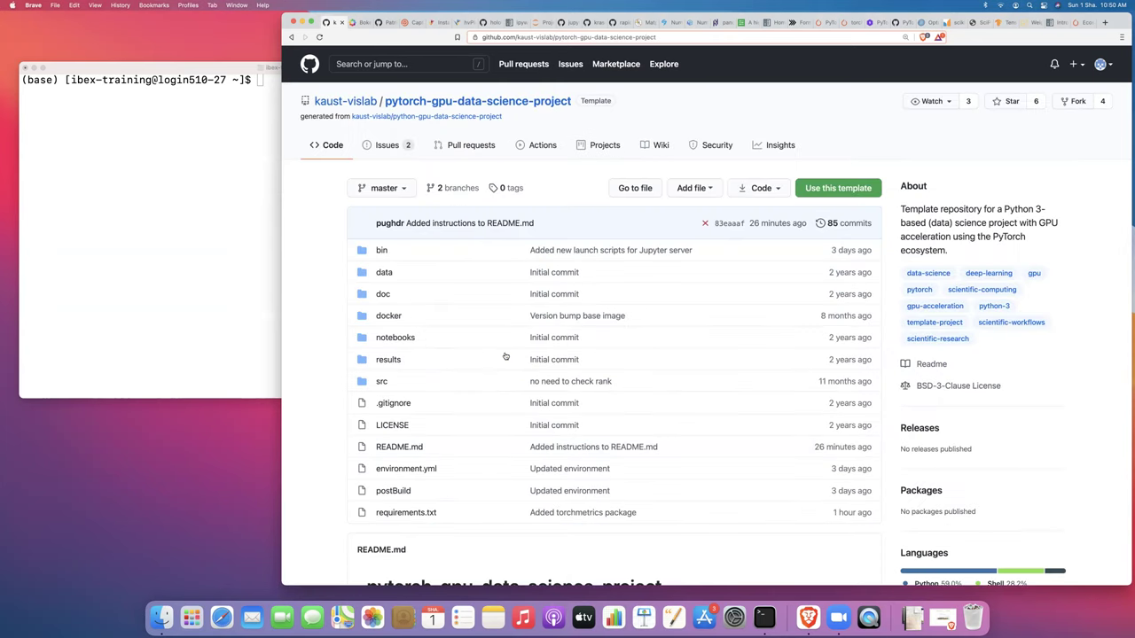
scroll(331, 319, "down", 1)
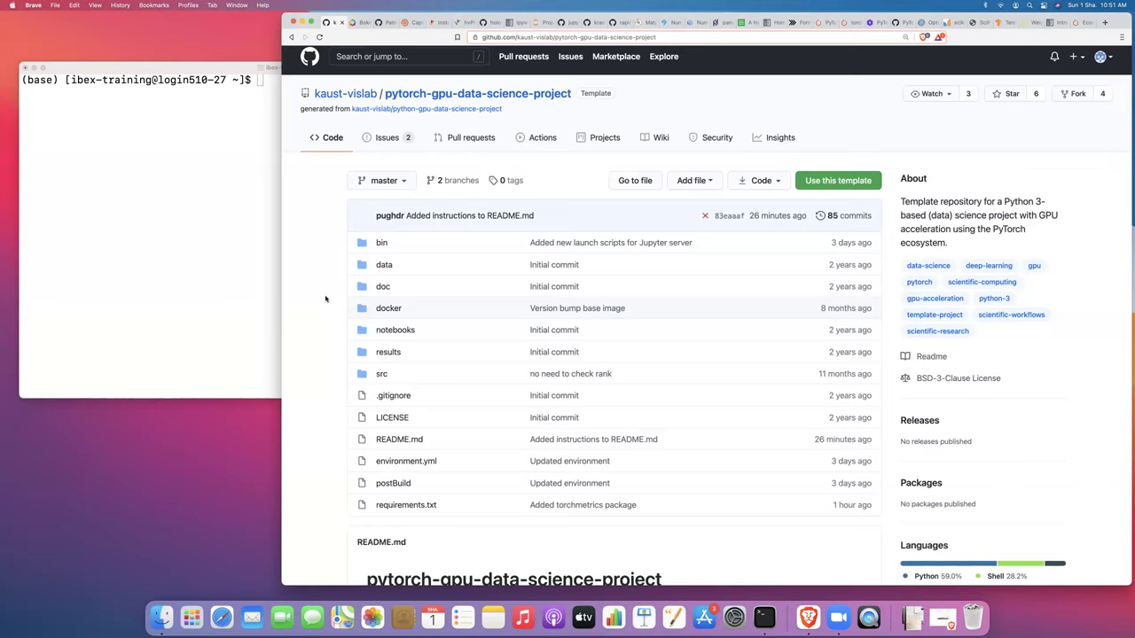
Start a new repository from the pytorch-gpu-data-science-project template and name it my-awesome-pytorch-project.
left_click(849, 183)
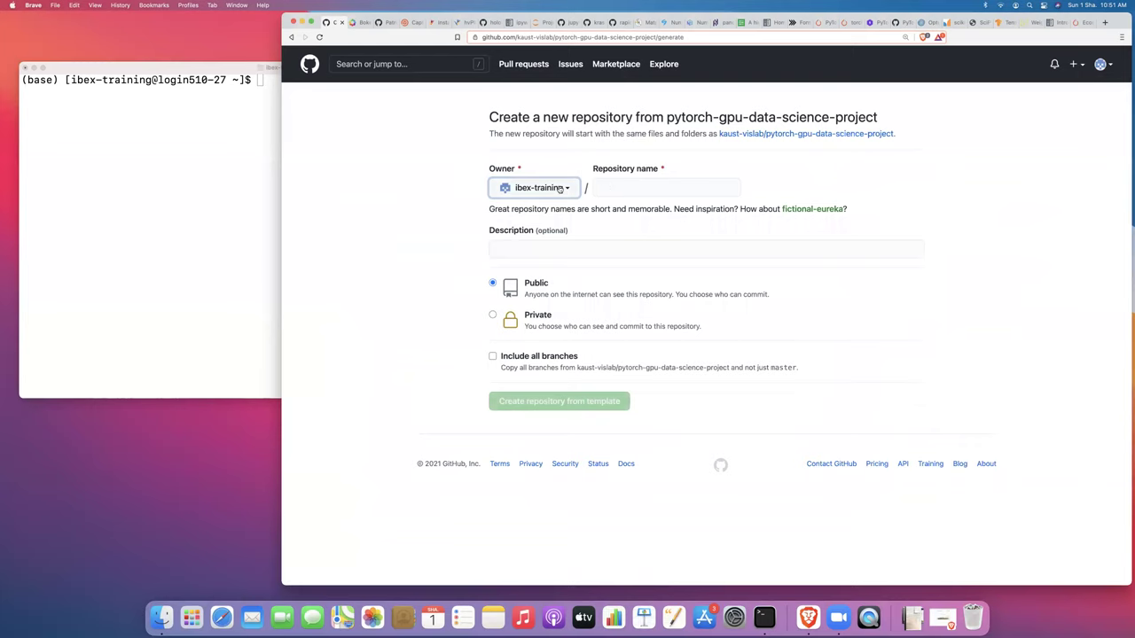
left_click(636, 186)
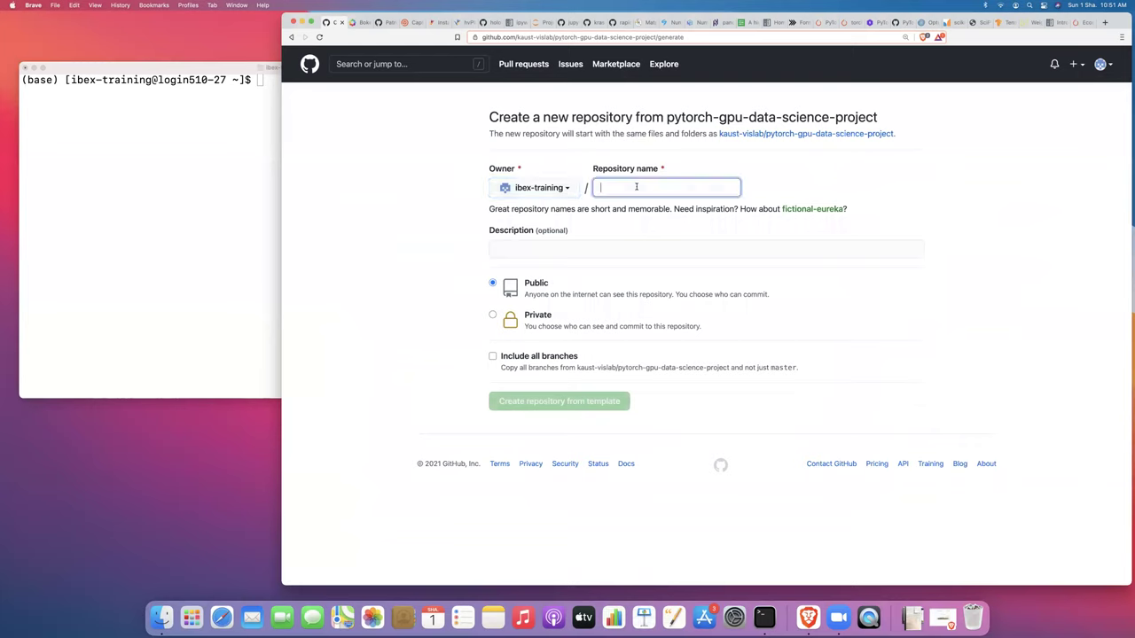
type("my-awes")
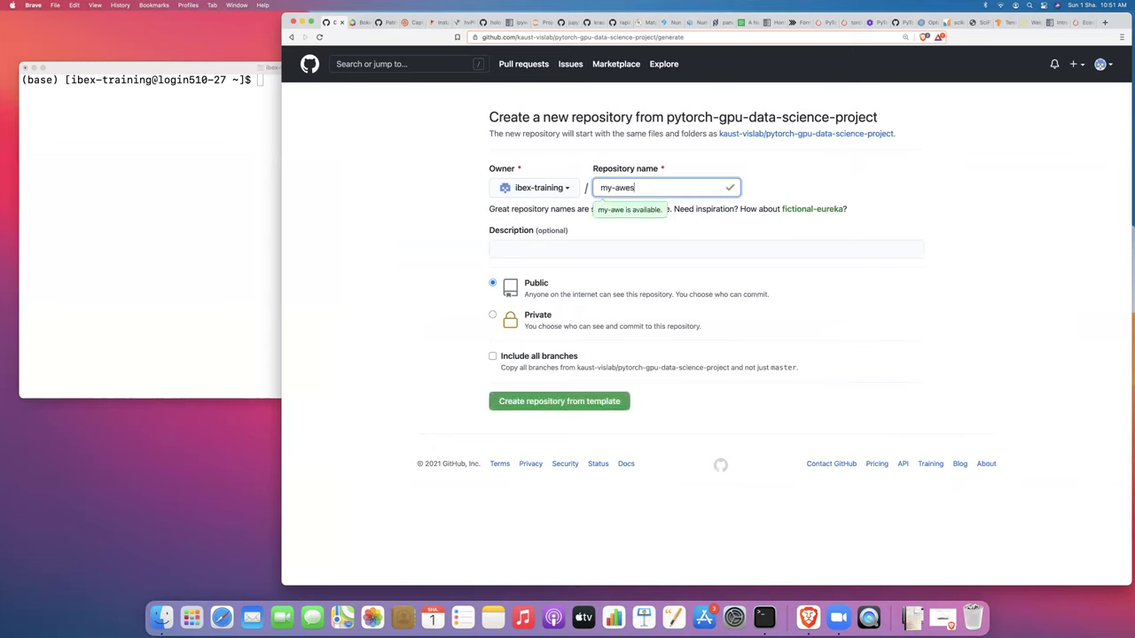
type("ome-pytor")
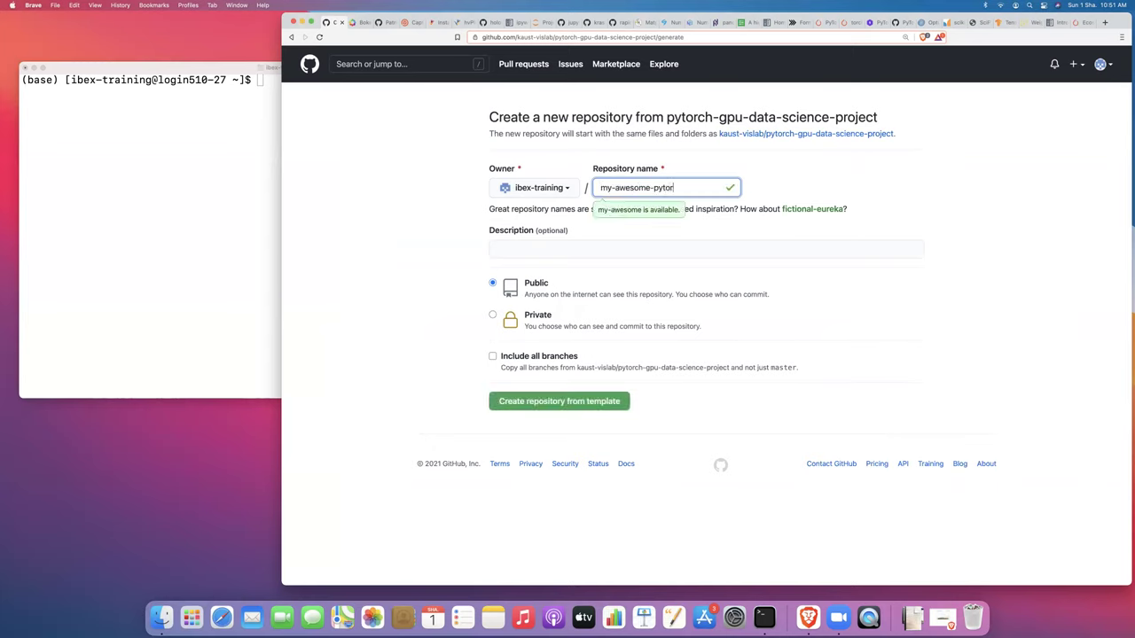
type("ch-project")
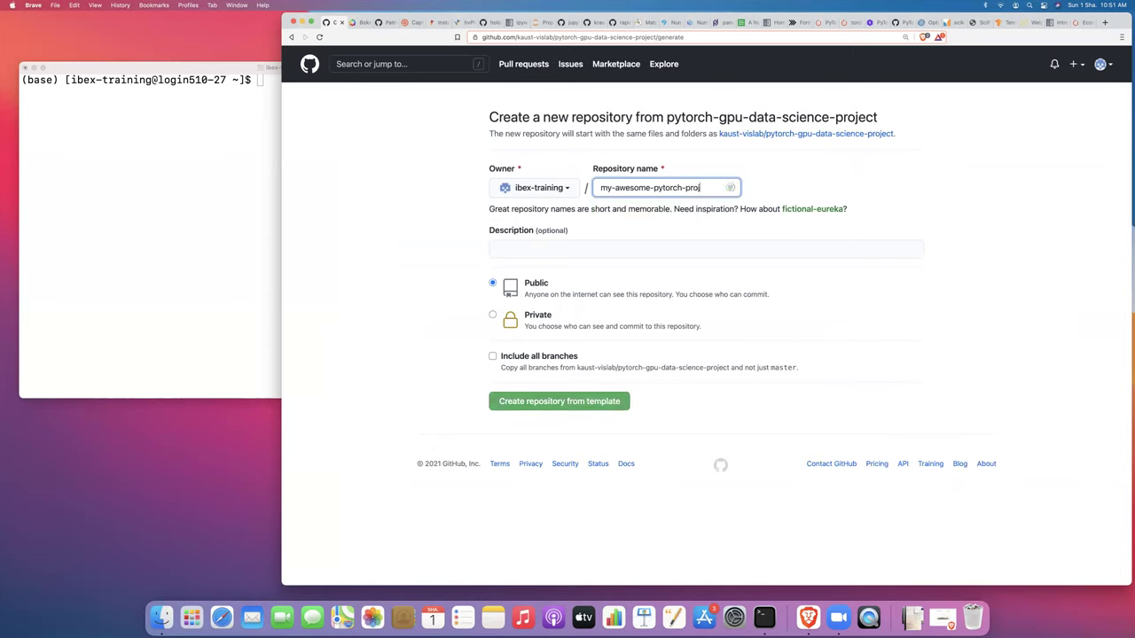
Describe the repository as "Demoing how to get started with PyTorch on Ibex!" and create it from the template.
left_click(586, 253)
type("D")
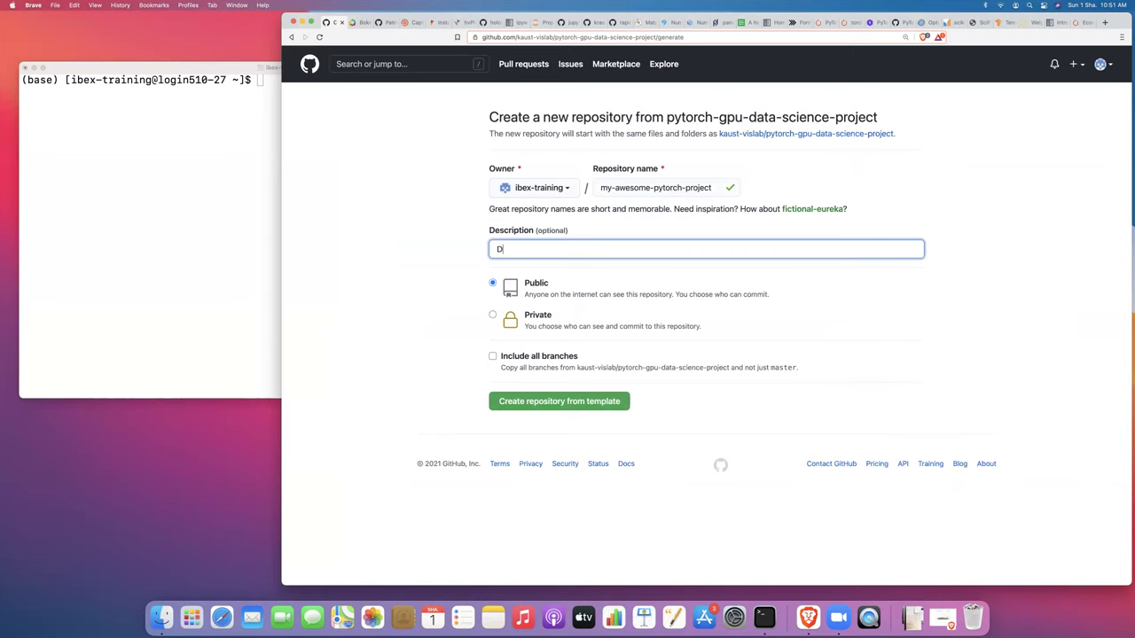
type("emoing how to get")
type(" strat")
key("BackSpace")
key("BackSpace")
key("BackSpace")
type("at")
type("ted with ")
type("Py")
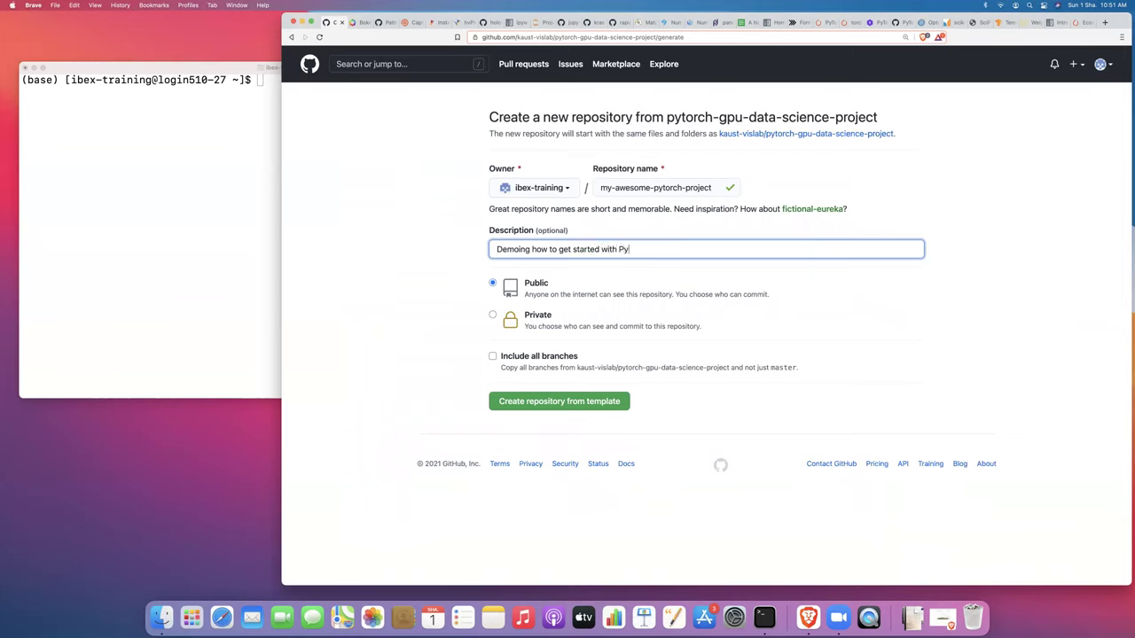
type("Torch on Ibex!")
left_click(538, 402)
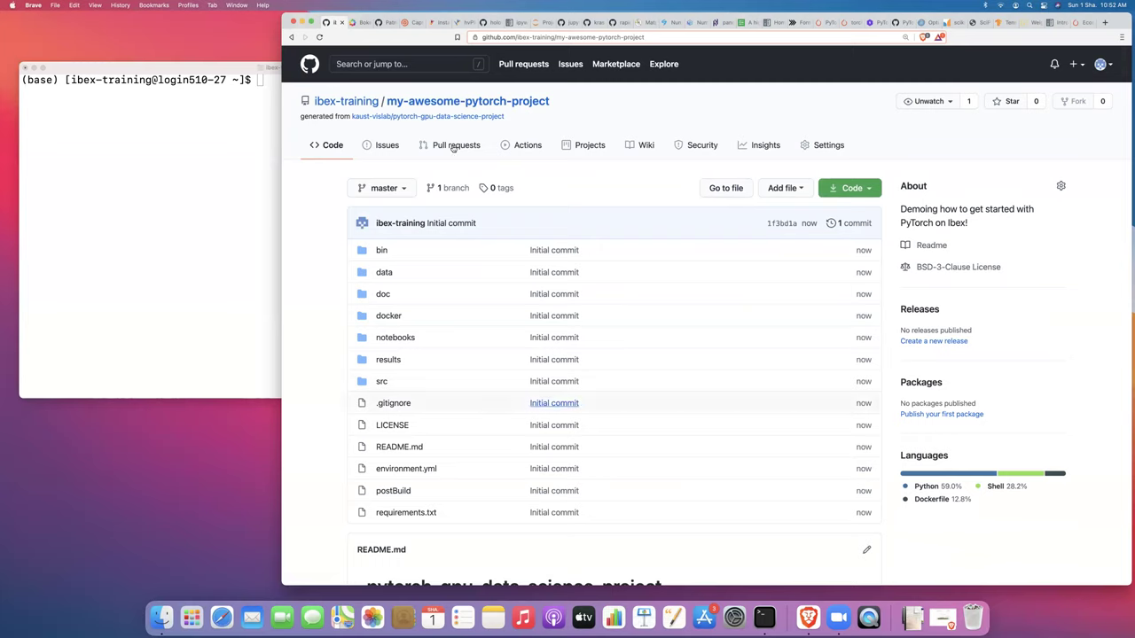
Copy the HTTPS clone URL of the my-awesome-pytorch-project repository.
mouse_move(374, 104)
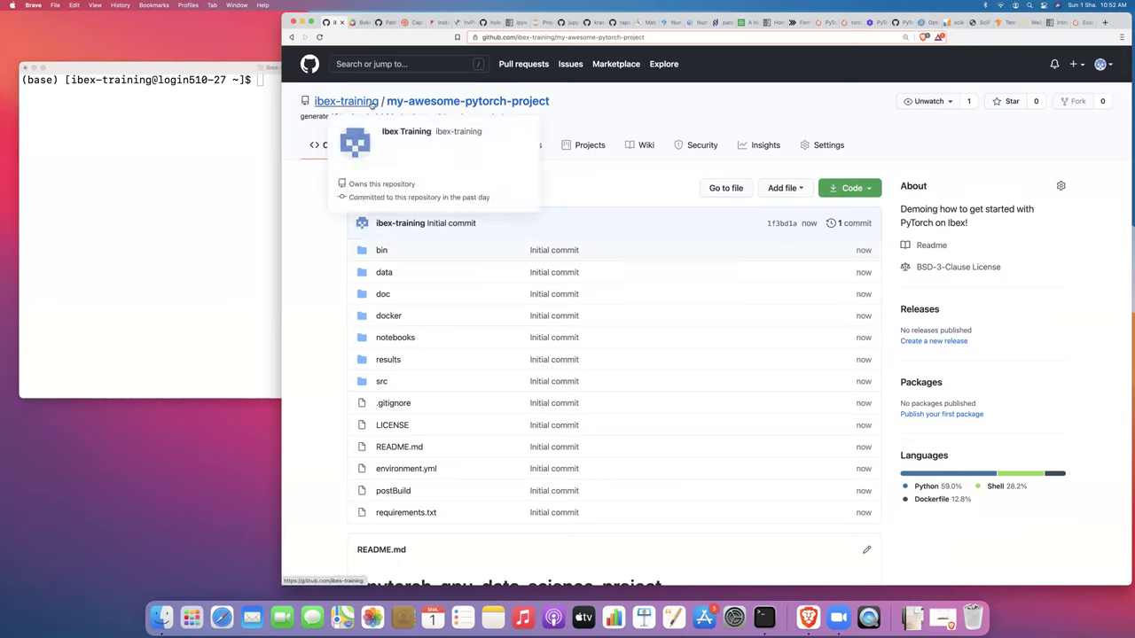
left_click(867, 189)
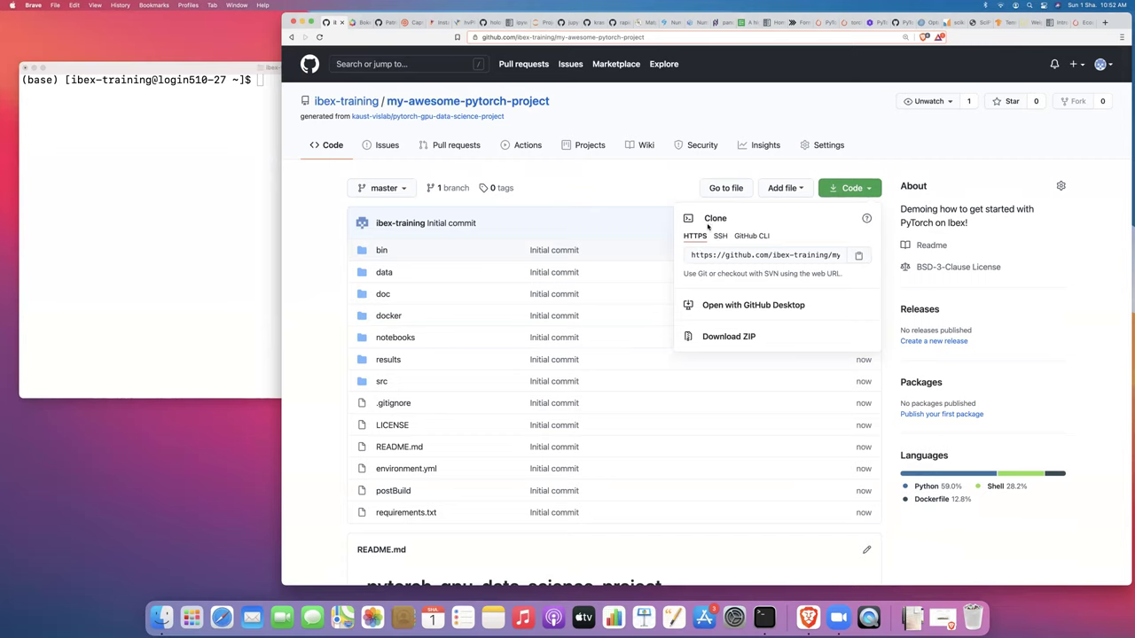
left_click(858, 256)
Switch to Terminal, print the working directory and change to /ibex/scratch/ibex-training/.
left_click(134, 136)
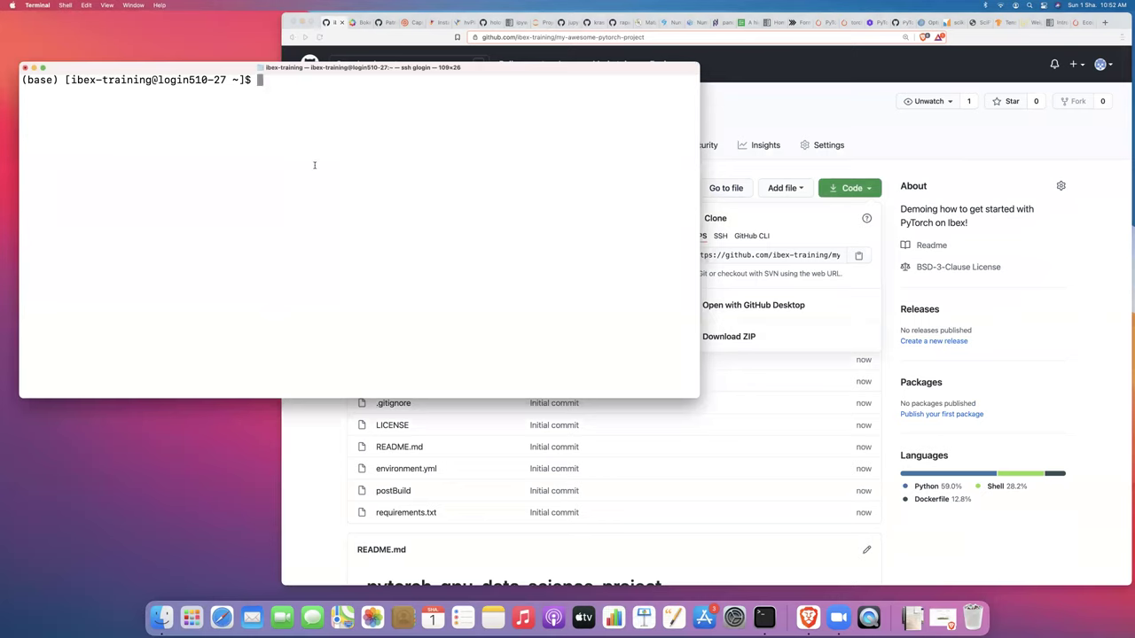
type("pwd")
key("Return")
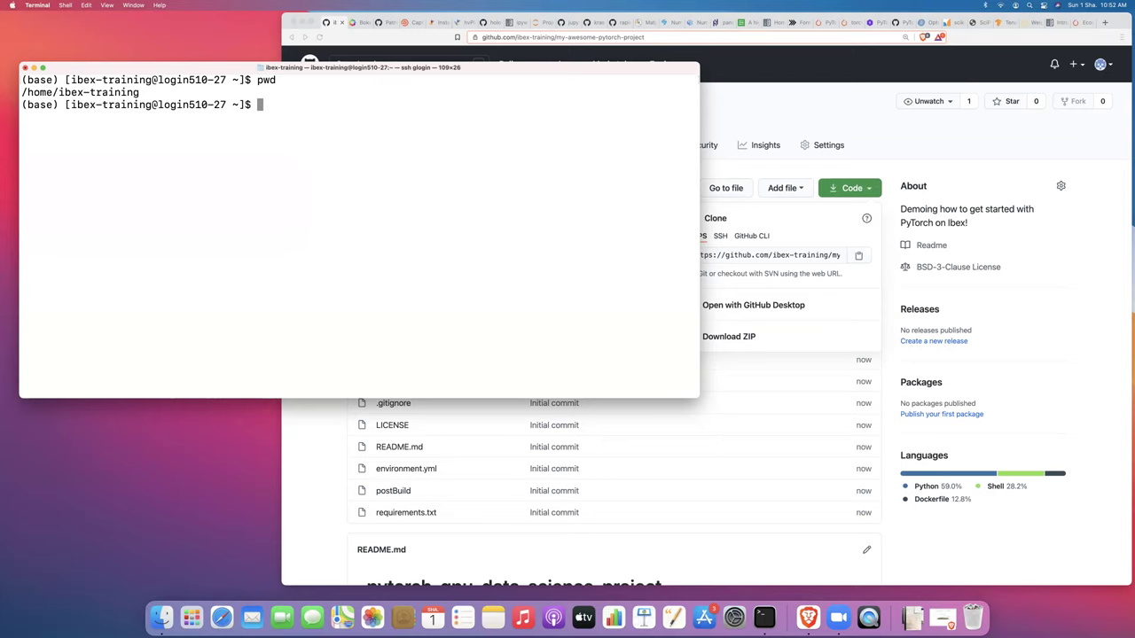
type("cd /ibex/scratch/")
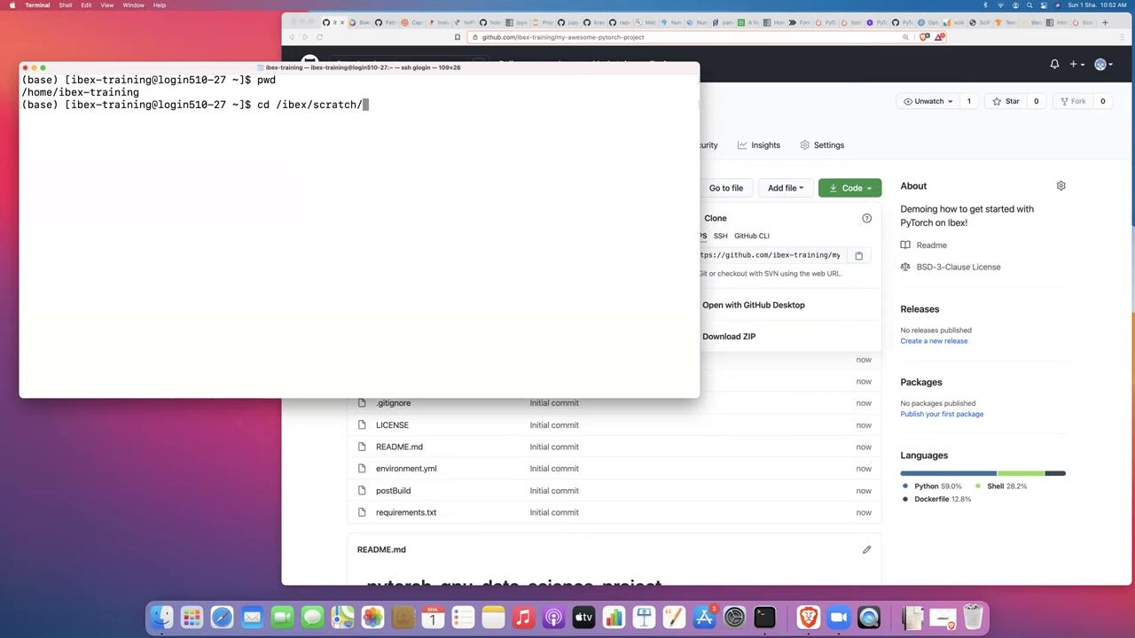
type("ibex")
key("Tab")
key("Return")
type("git cleo")
key("BackSpace")
key("BackSpace")
type("one")
type("https://github.com/ibex-training/my-awesome-pytorch-project.git")
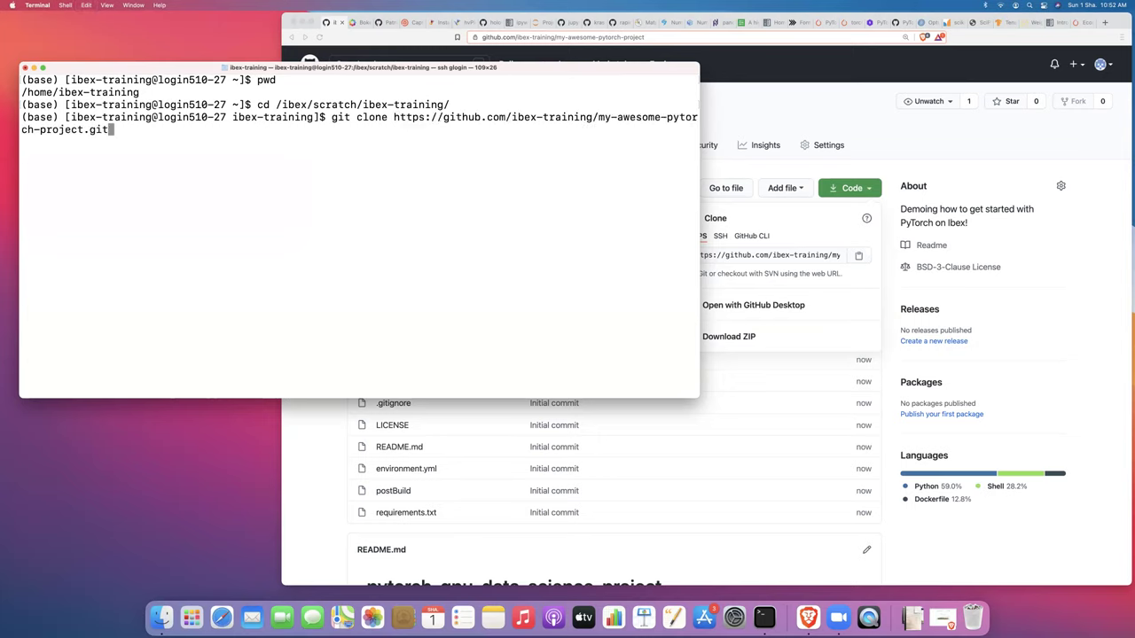
left_click_drag(699, 175, 849, 173)
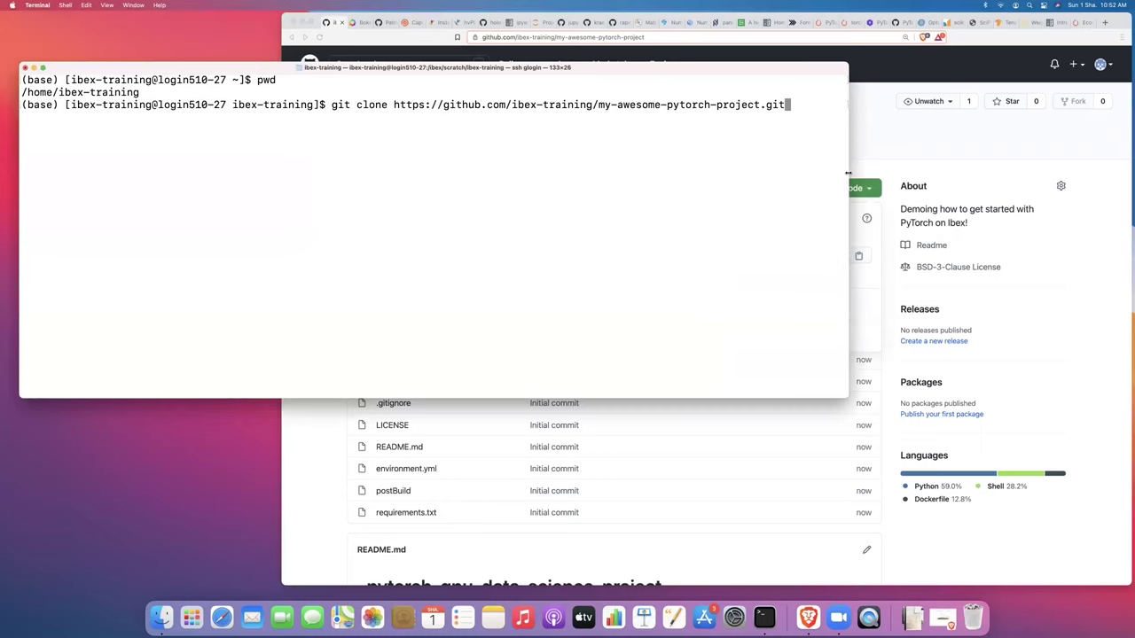
key("Return")
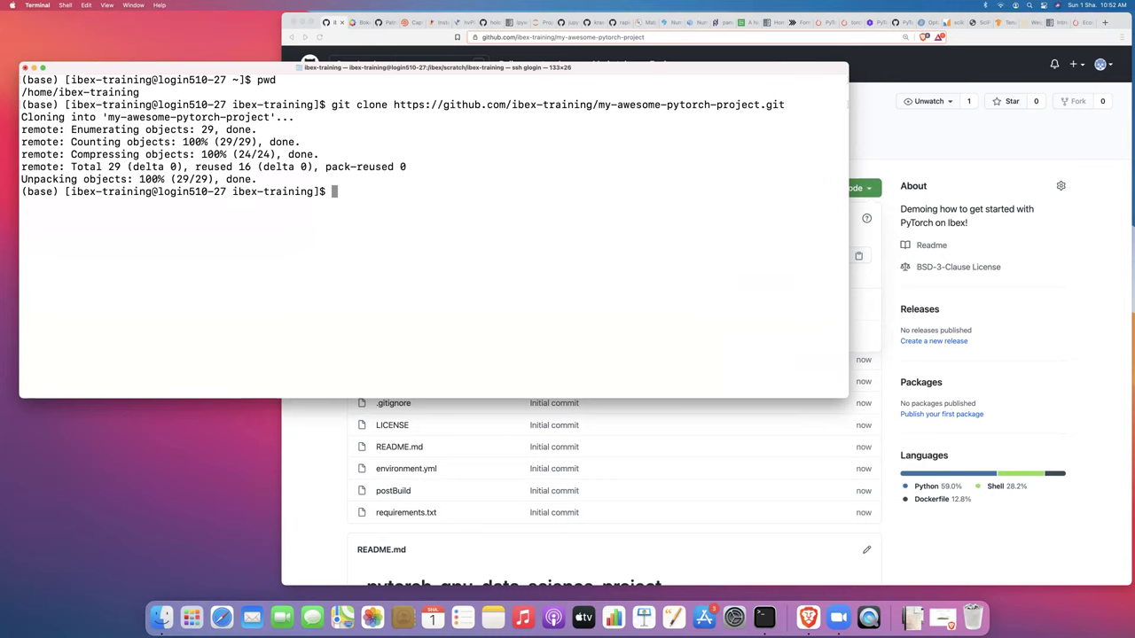
Change into the my-awesome-pytorch-project directory and list its contents in long format with ls -l.
type("cd ")
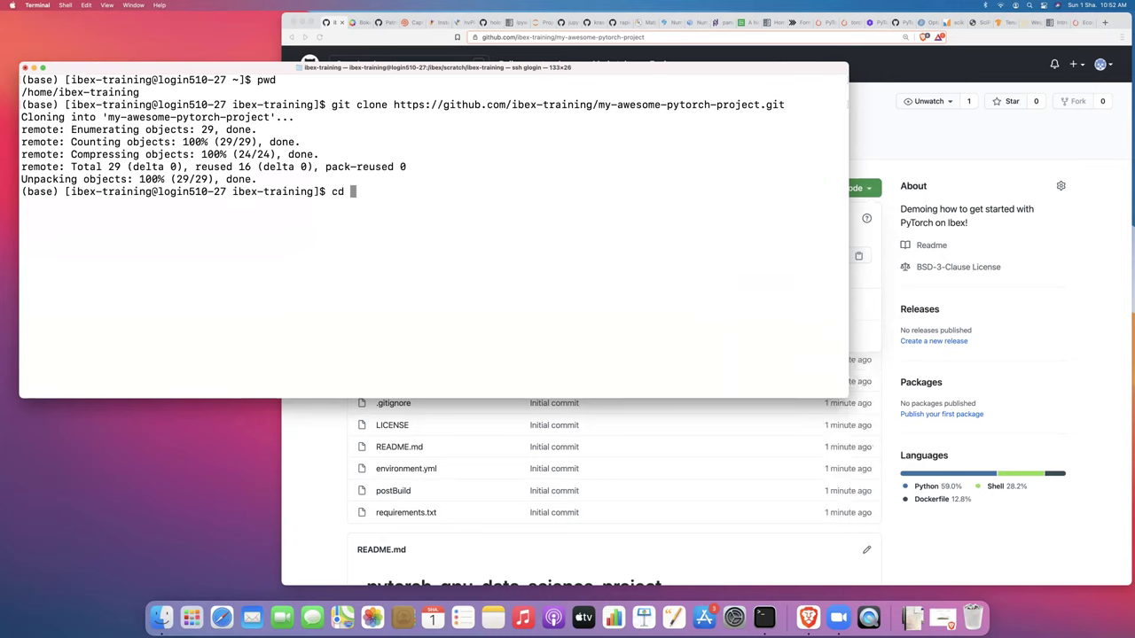
type("my-awesome-py")
key("Tab")
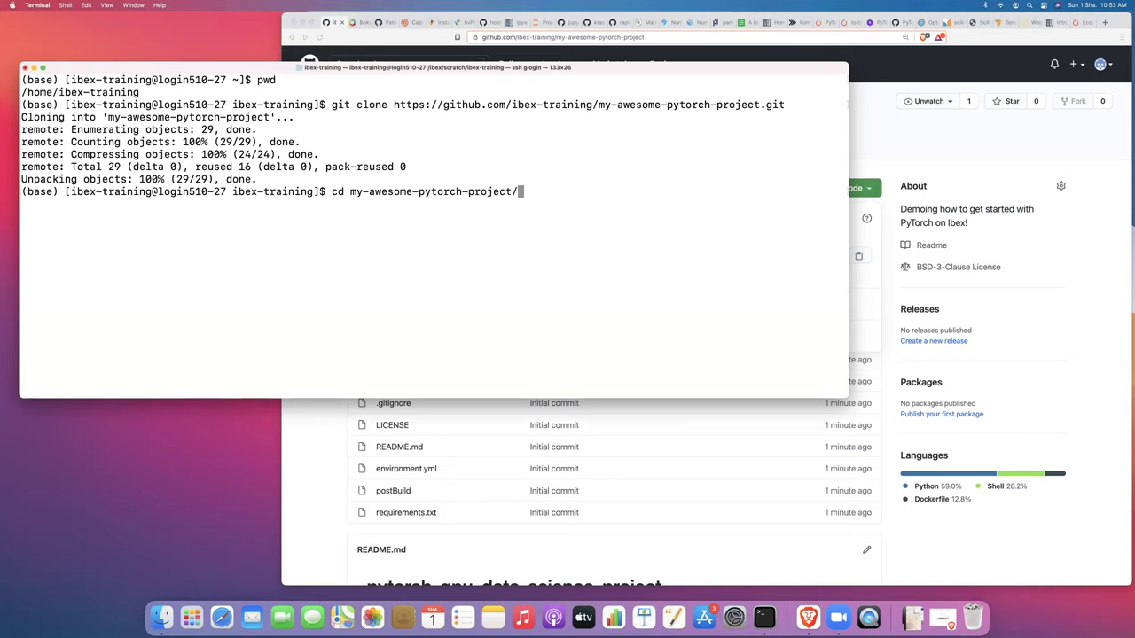
key("Return")
type("ls -l")
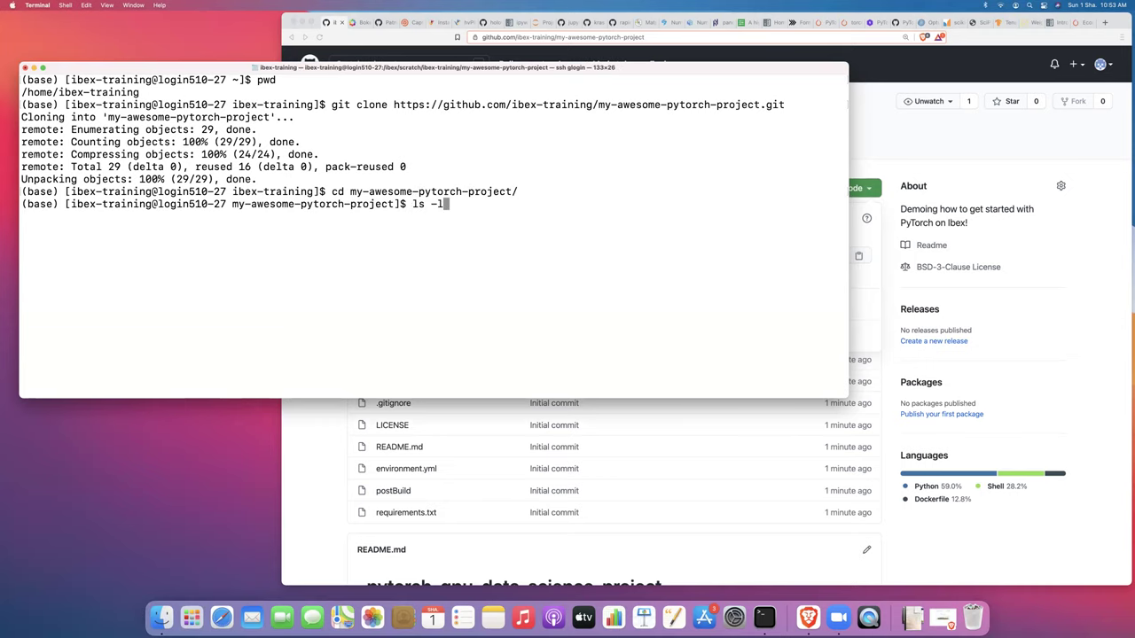
key("Return")
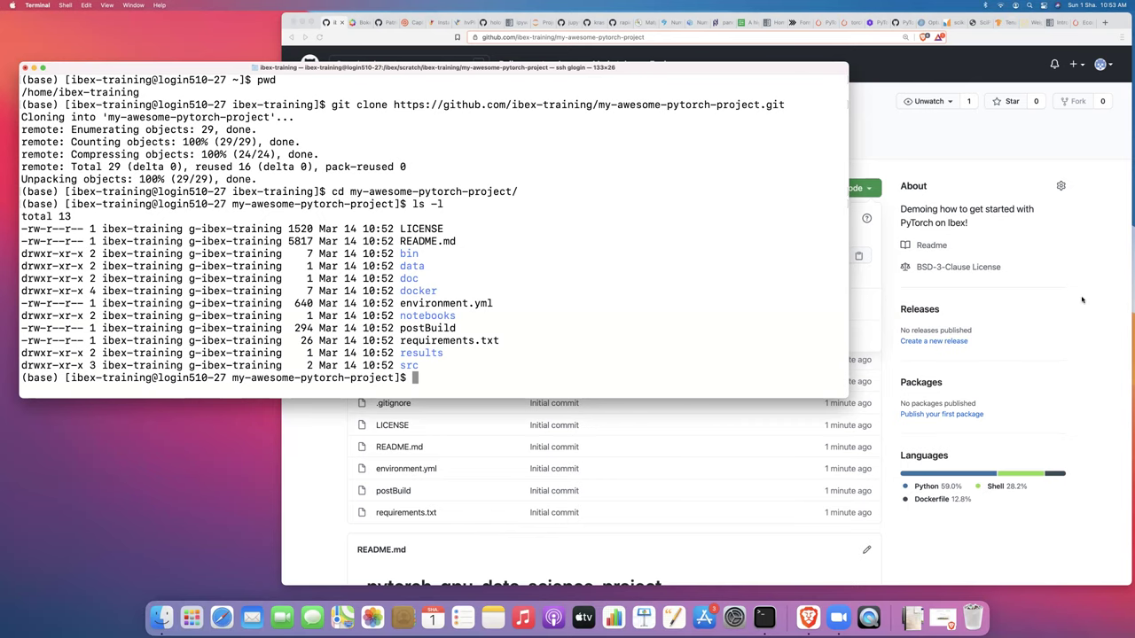
Compare the repository's file list on GitHub with the directory listing in Terminal.
left_click(975, 274)
left_click(346, 266)
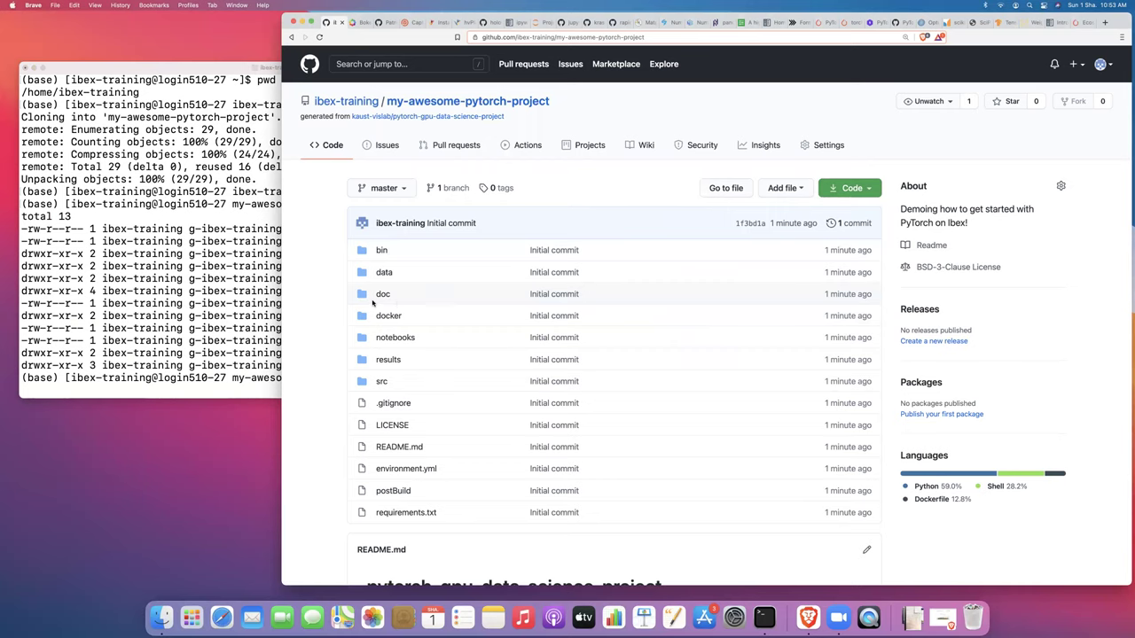
left_click(248, 302)
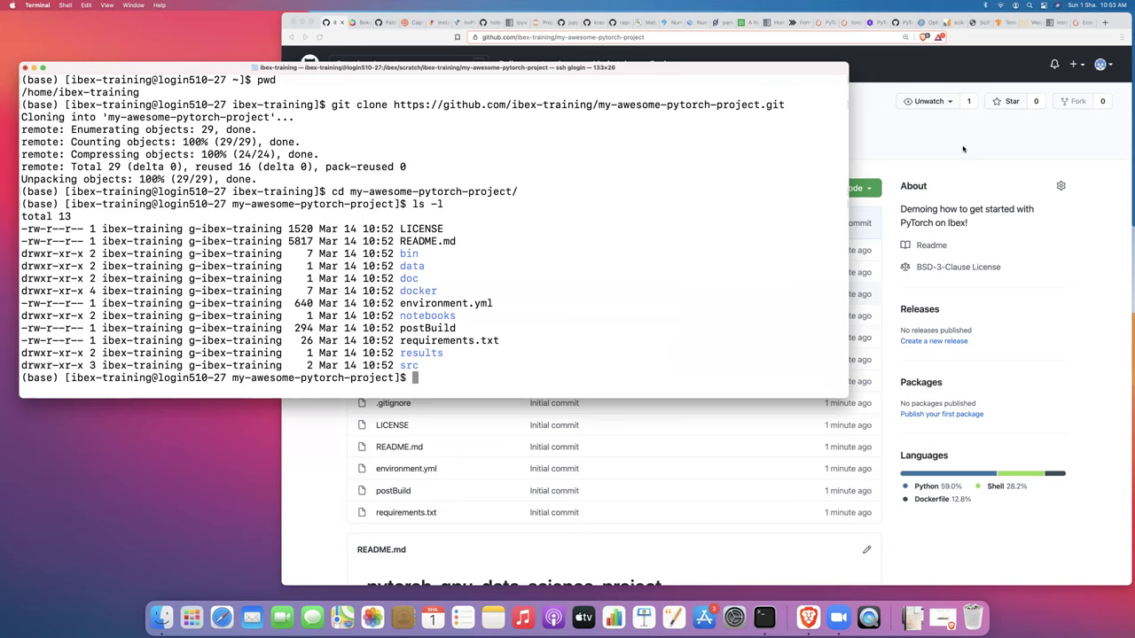
Run which conda to locate the conda installation and highlight the returned path.
type("which conda")
key("Return")
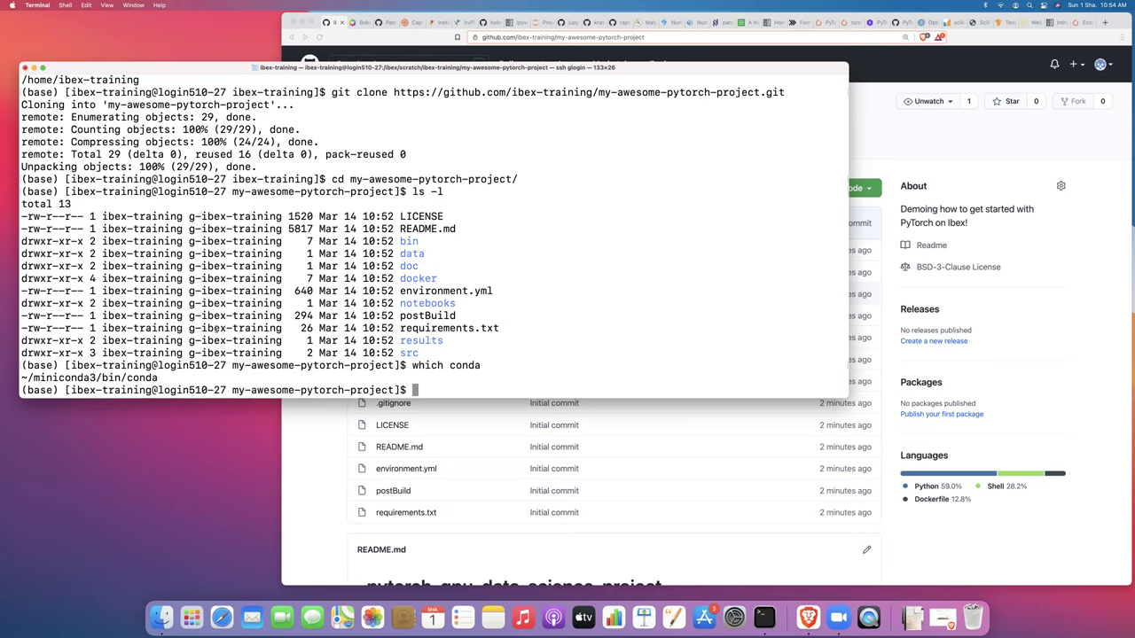
left_click_drag(22, 377, 159, 377)
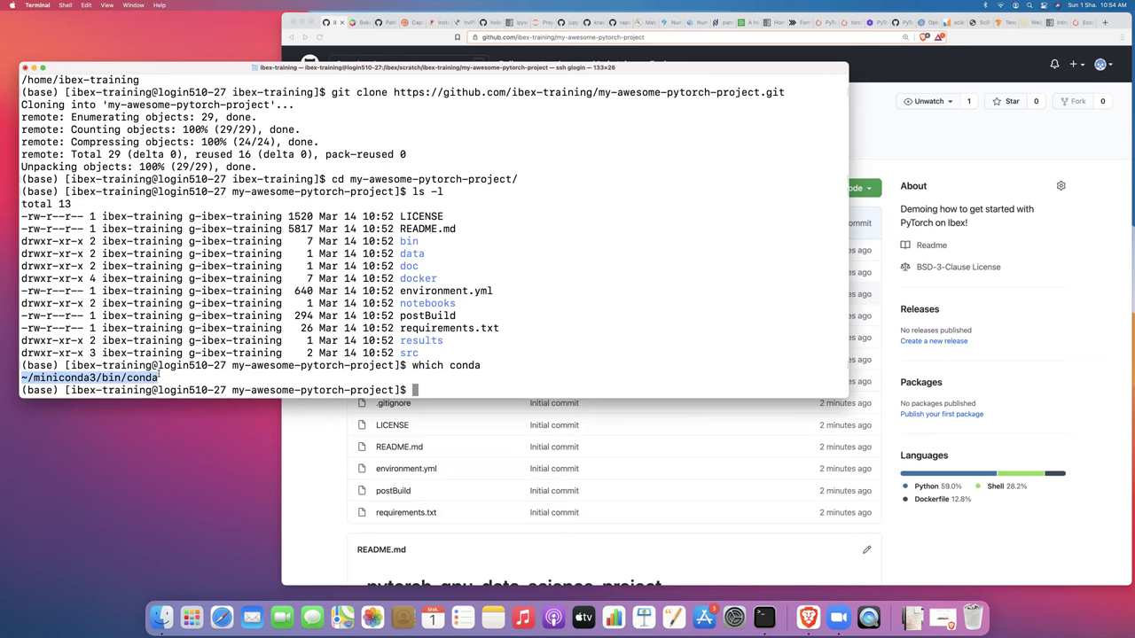
left_click(452, 385)
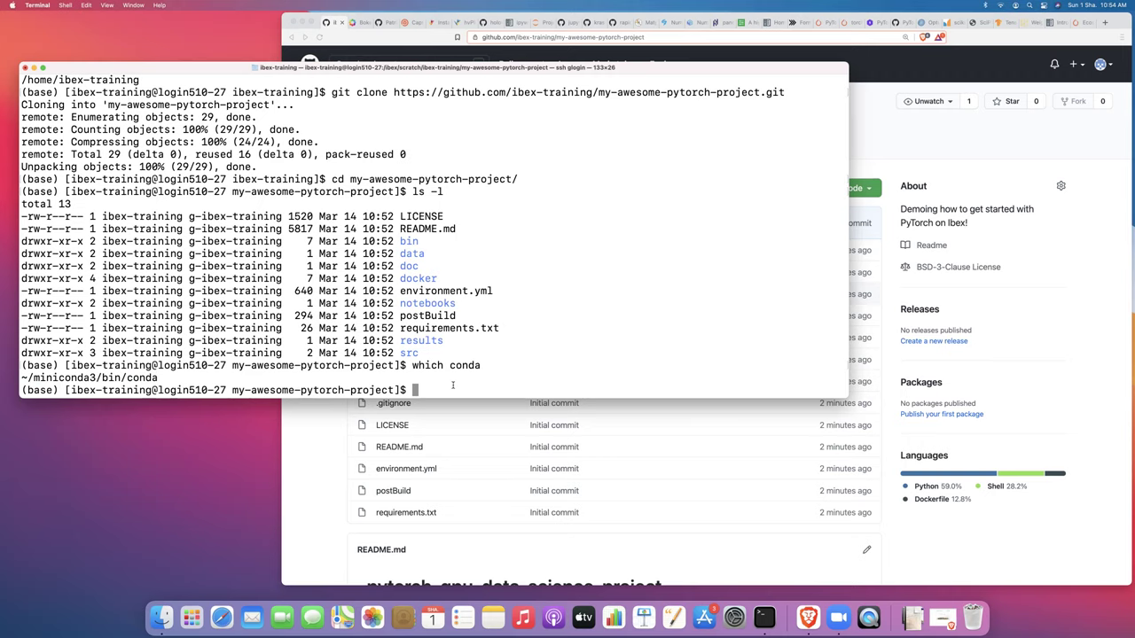
Switch to the repository page in Brave and read the README sections on installing NVIDIA CUDA Toolkit and building the Conda environment.
left_click(319, 465)
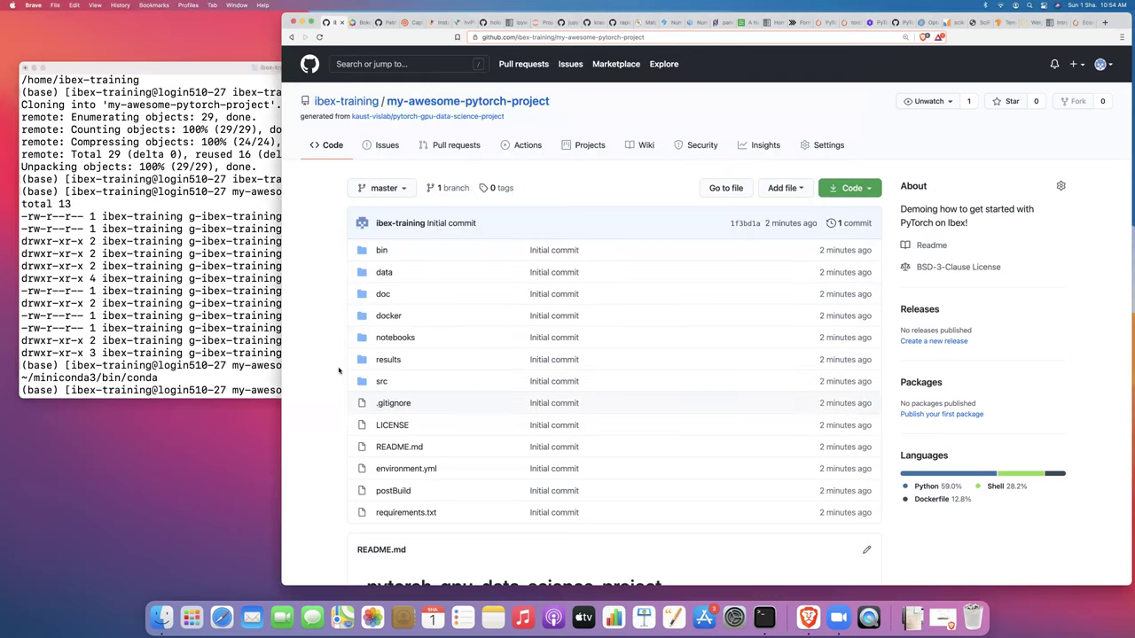
scroll(338, 370, "down", 10)
scroll(338, 370, "up", 1)
scroll(338, 371, "down", 5)
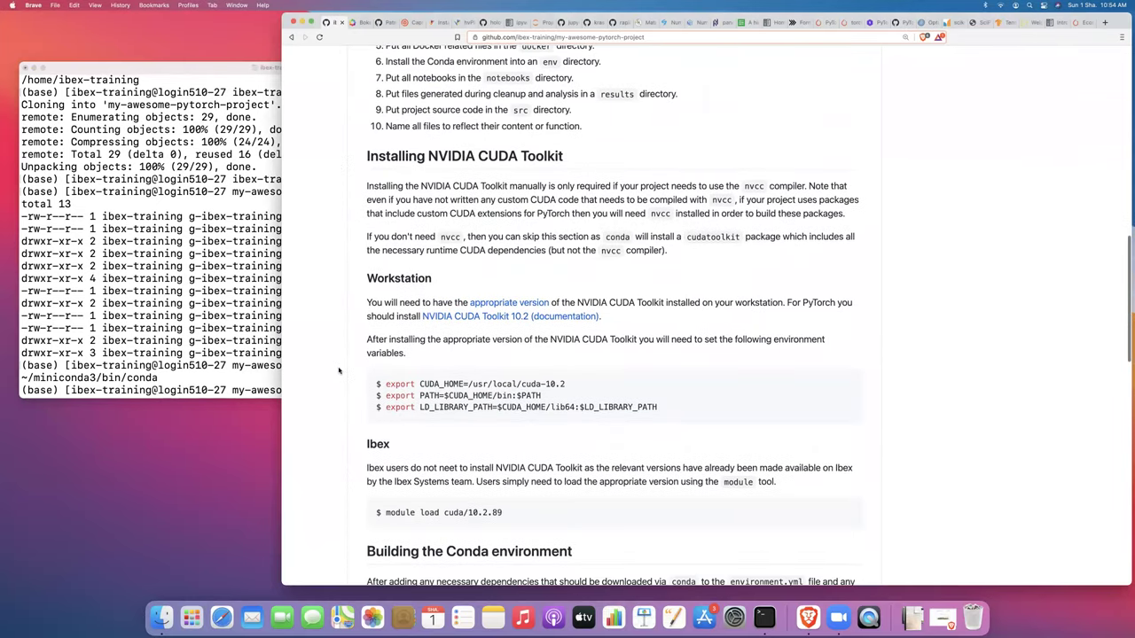
scroll(340, 382, "down", 1)
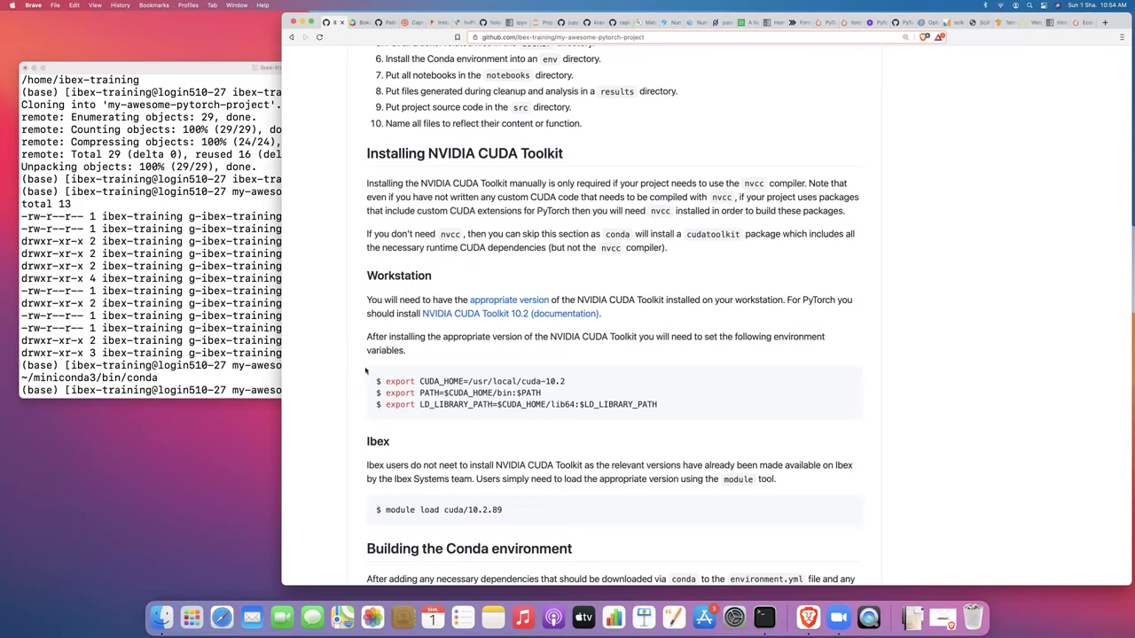
scroll(356, 333, "down", 1)
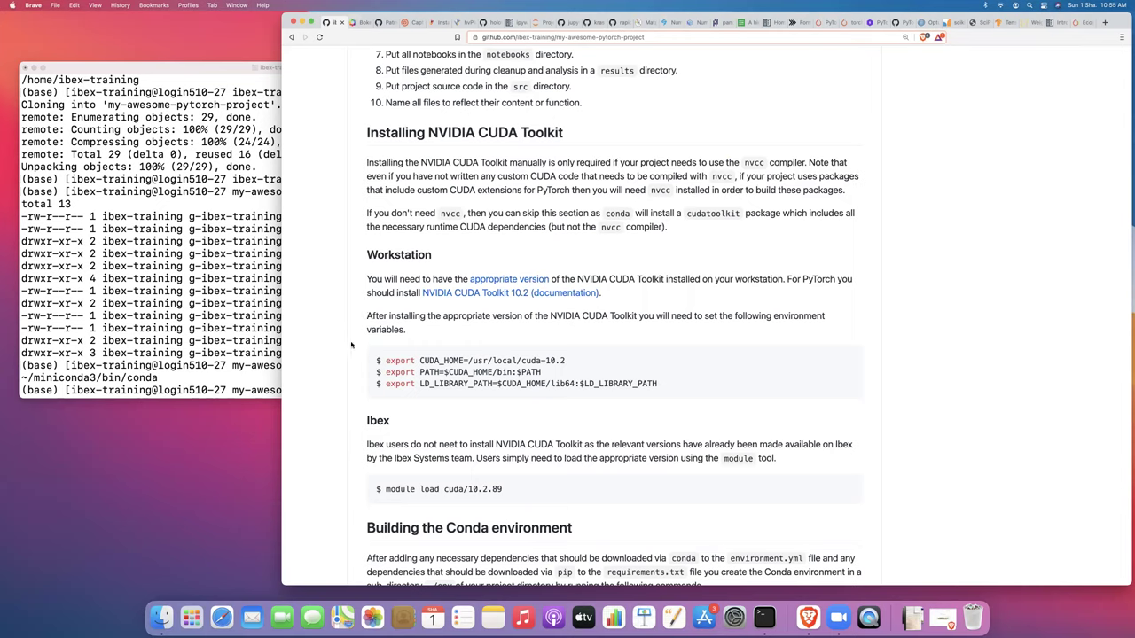
scroll(351, 345, "down", 1)
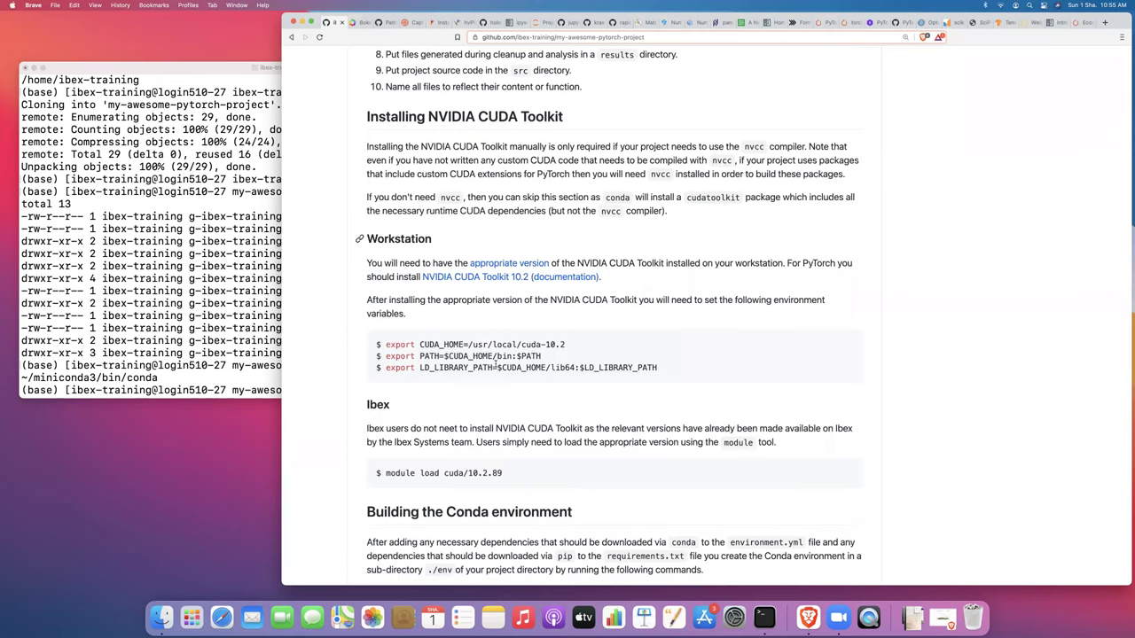
scroll(346, 291, "down", 2)
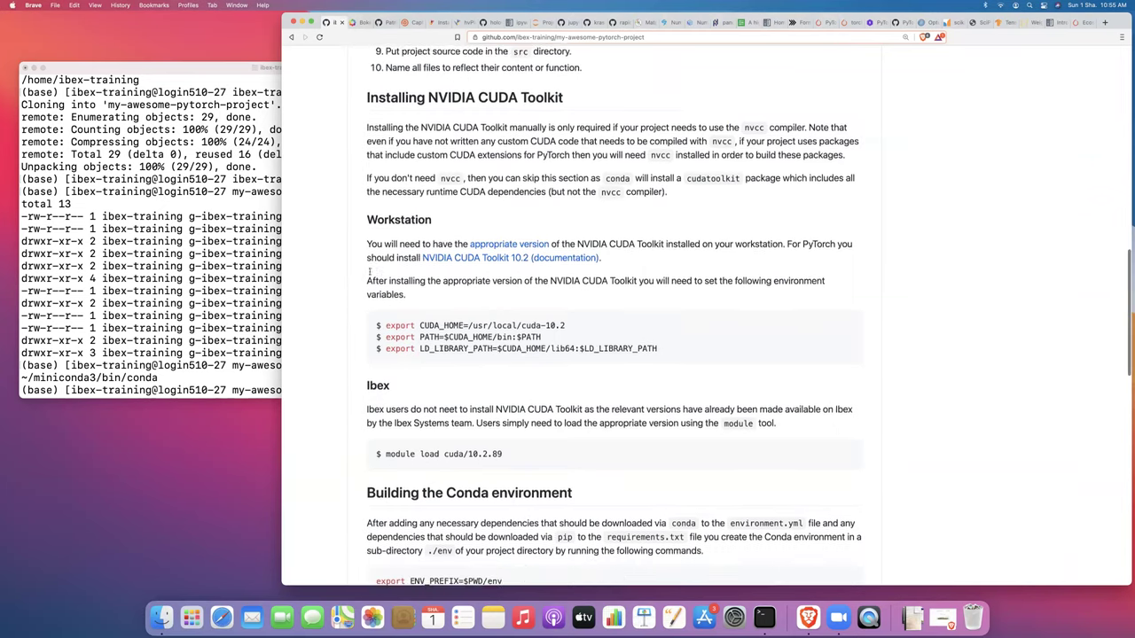
scroll(347, 291, "down", 5)
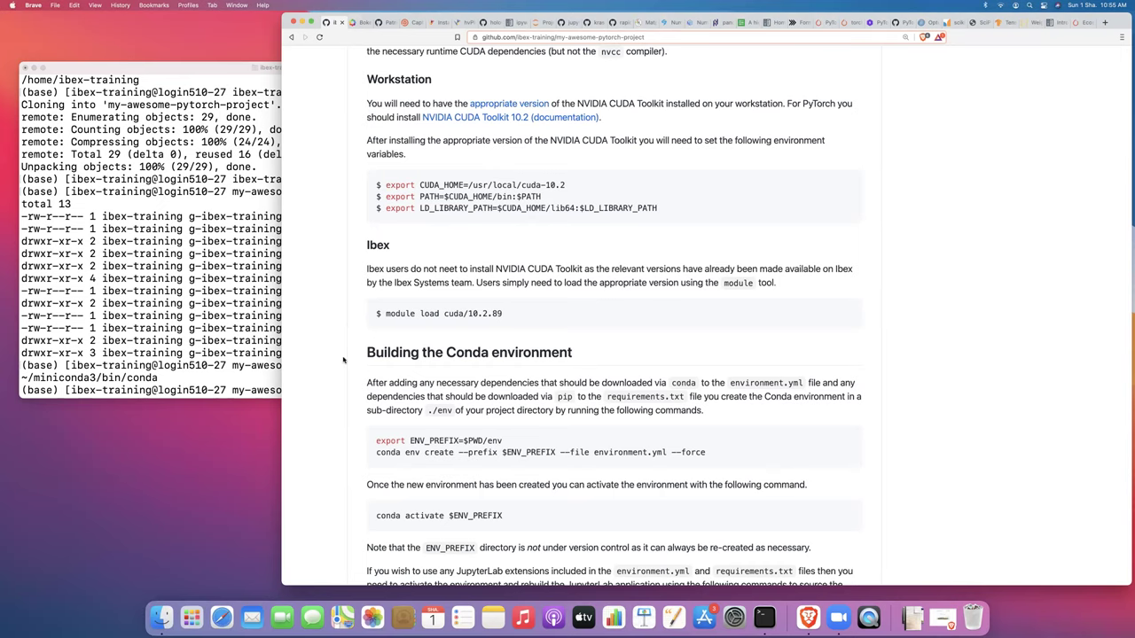
Read the README's Conda environment build commands and highlight the source postBuild line.
scroll(343, 359, "down", 5)
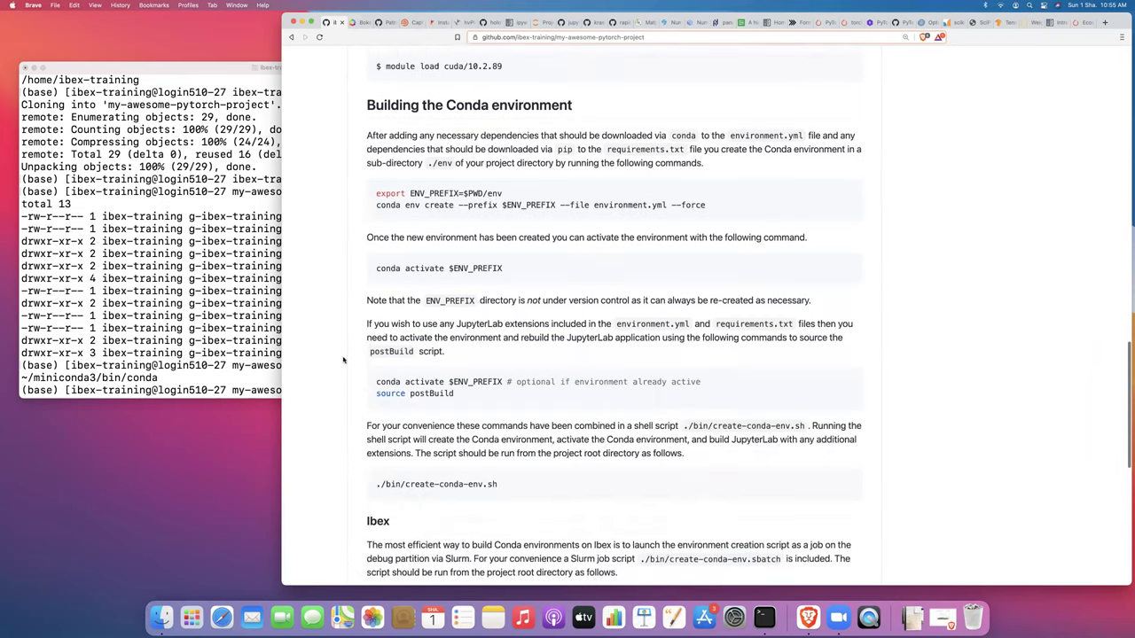
scroll(343, 359, "down", 1)
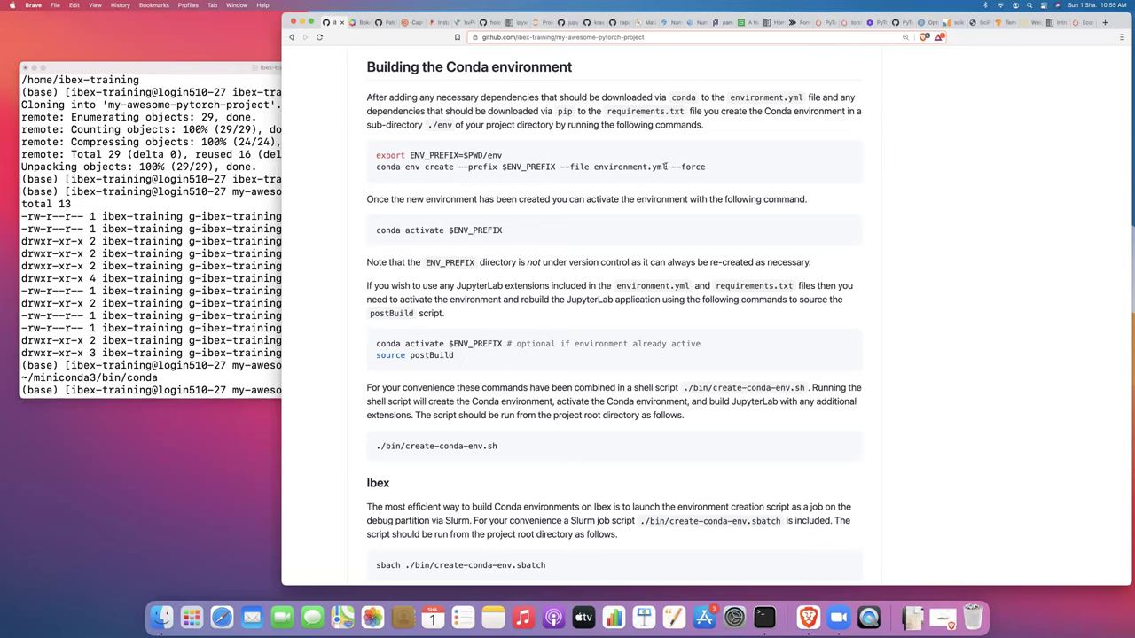
scroll(437, 276, "down", 2)
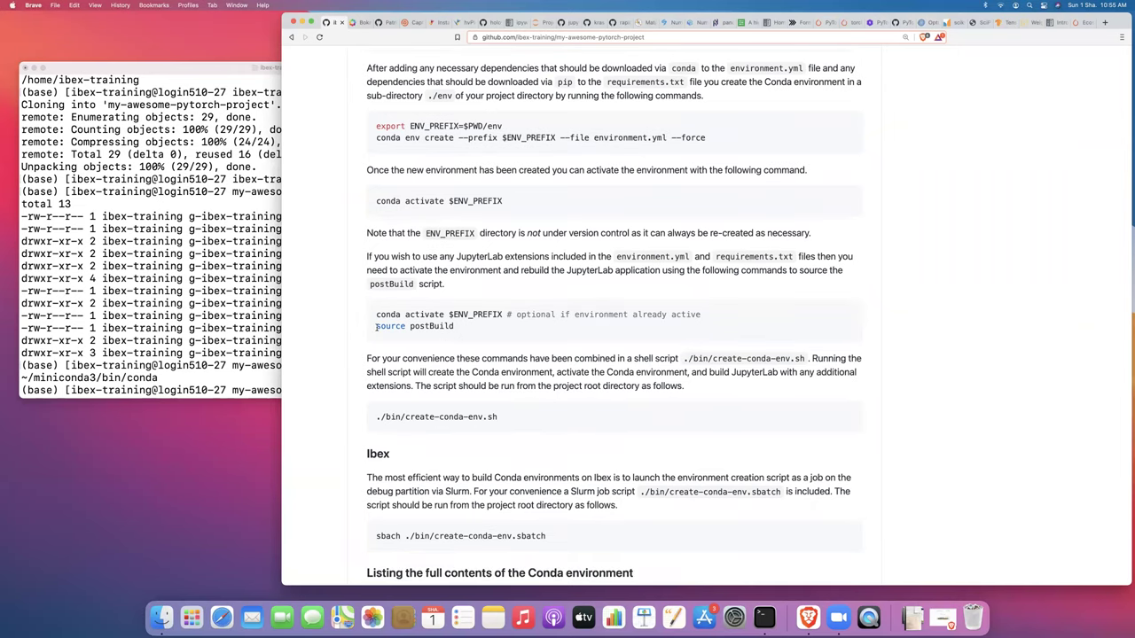
left_click_drag(376, 327, 456, 330)
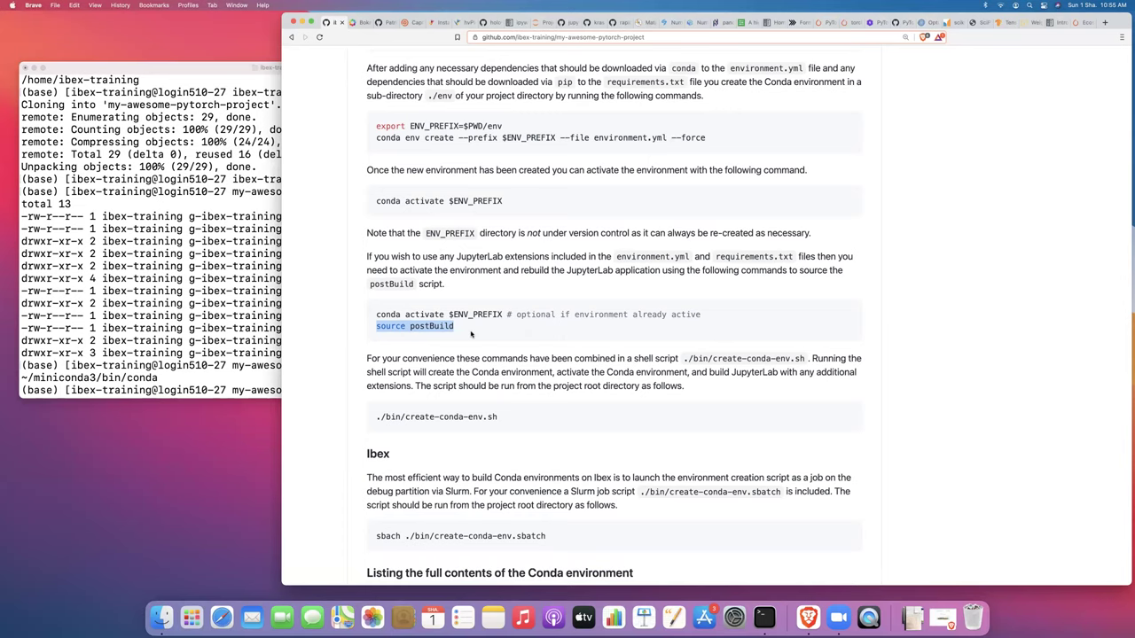
Read the README's Ibex subsection on building the environment and highlight the ./bin/create-conda-env.sbatch path and the sbach command.
scroll(490, 392, "down", 2)
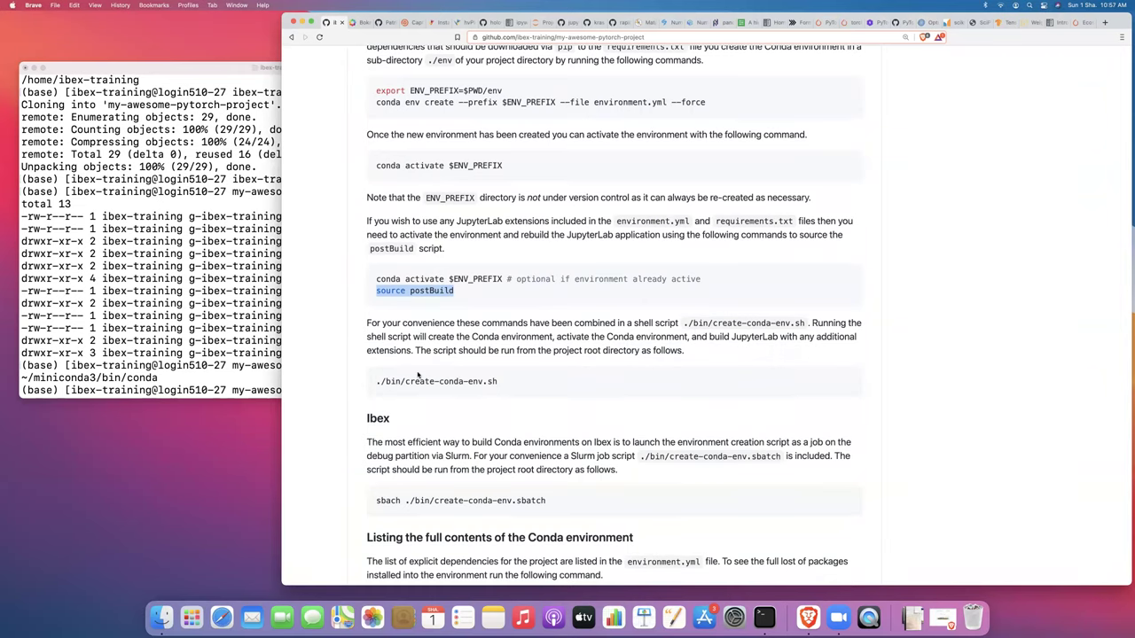
scroll(418, 375, "down", 1)
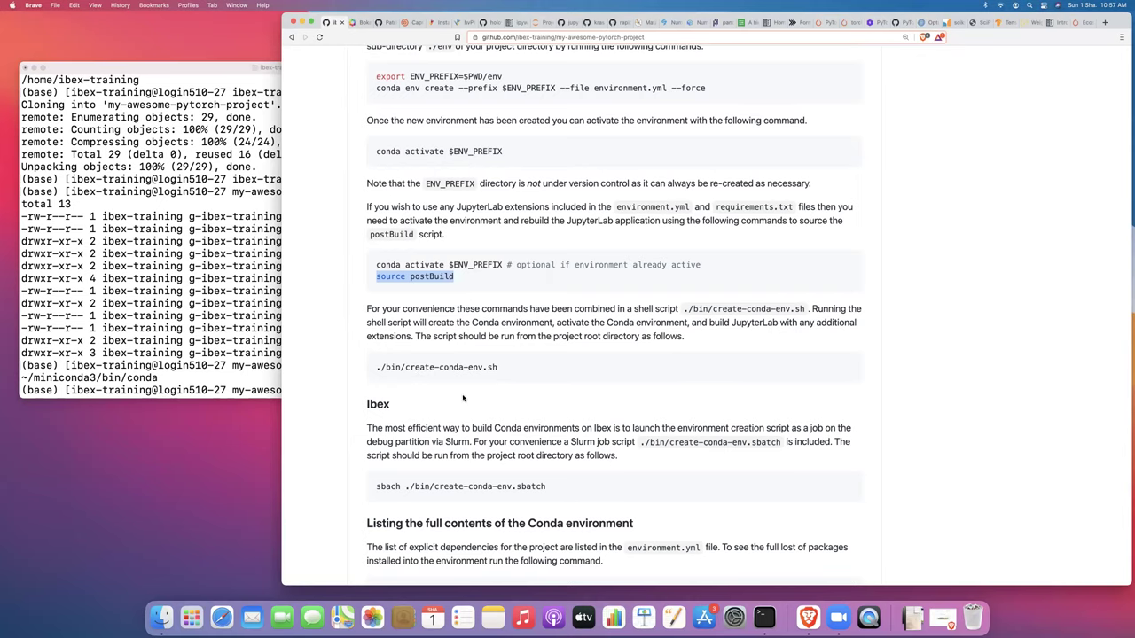
scroll(459, 395, "down", 2)
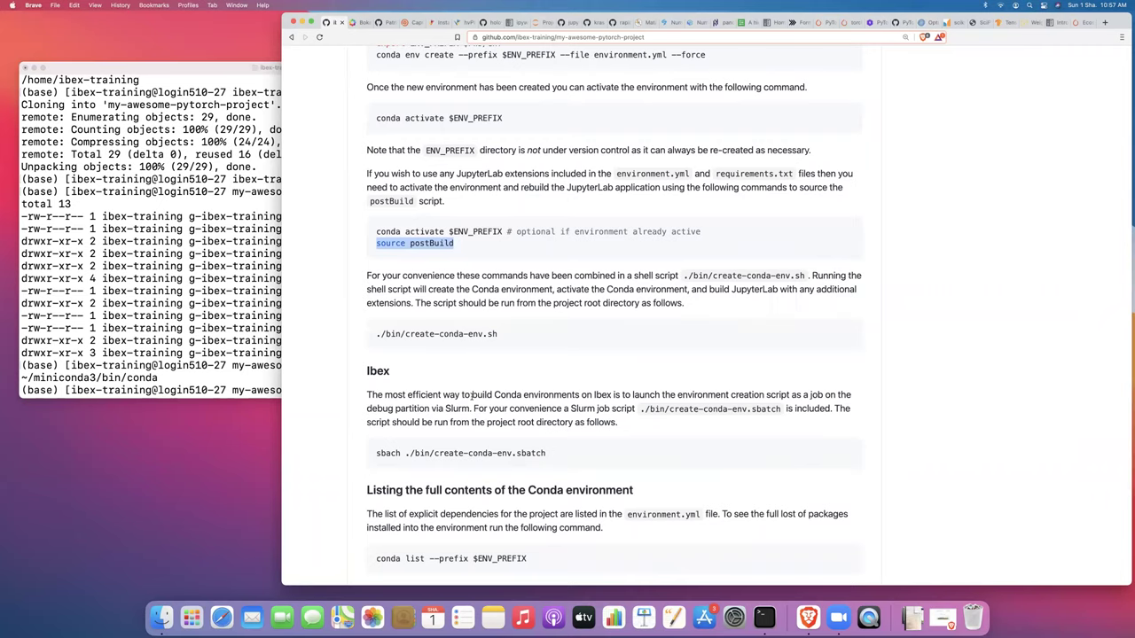
scroll(503, 405, "down", 1)
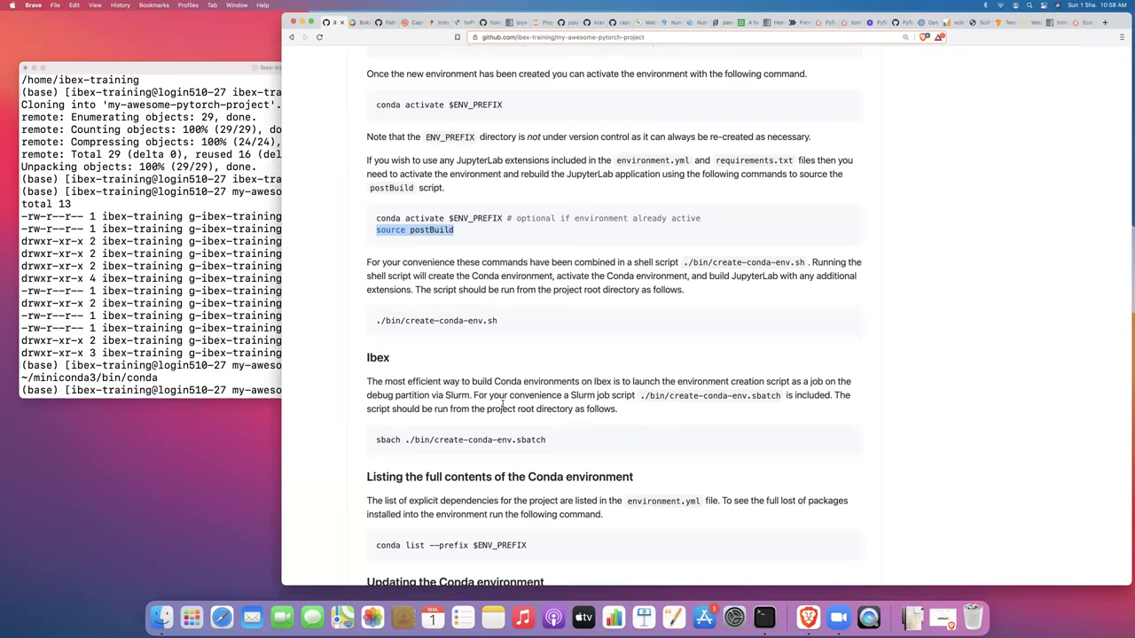
left_click_drag(640, 396, 781, 400)
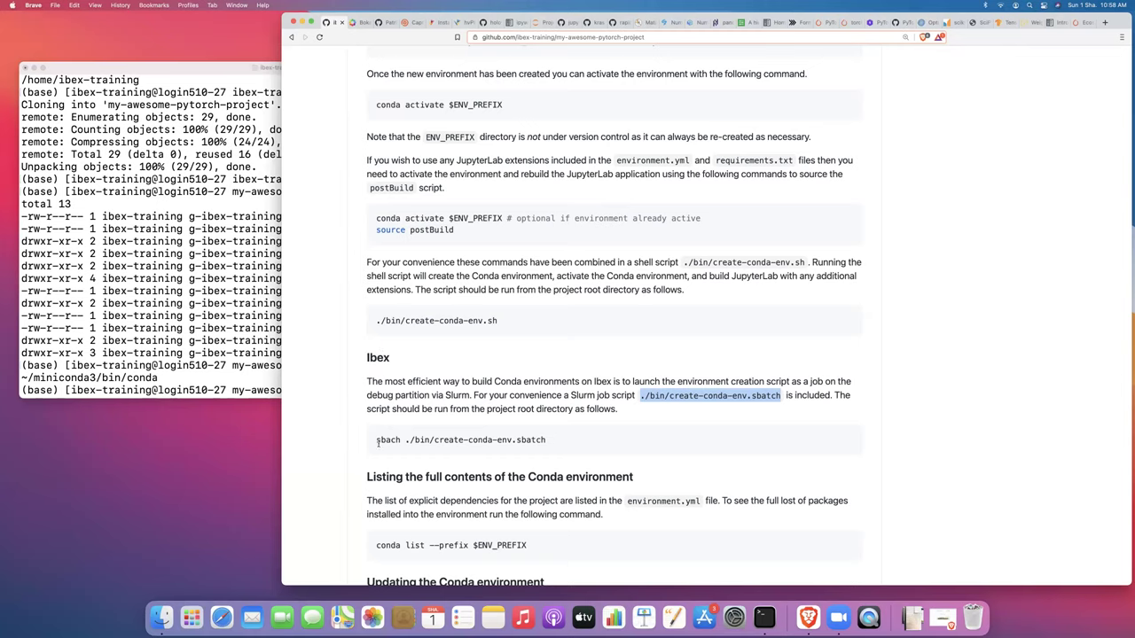
left_click_drag(377, 441, 400, 441)
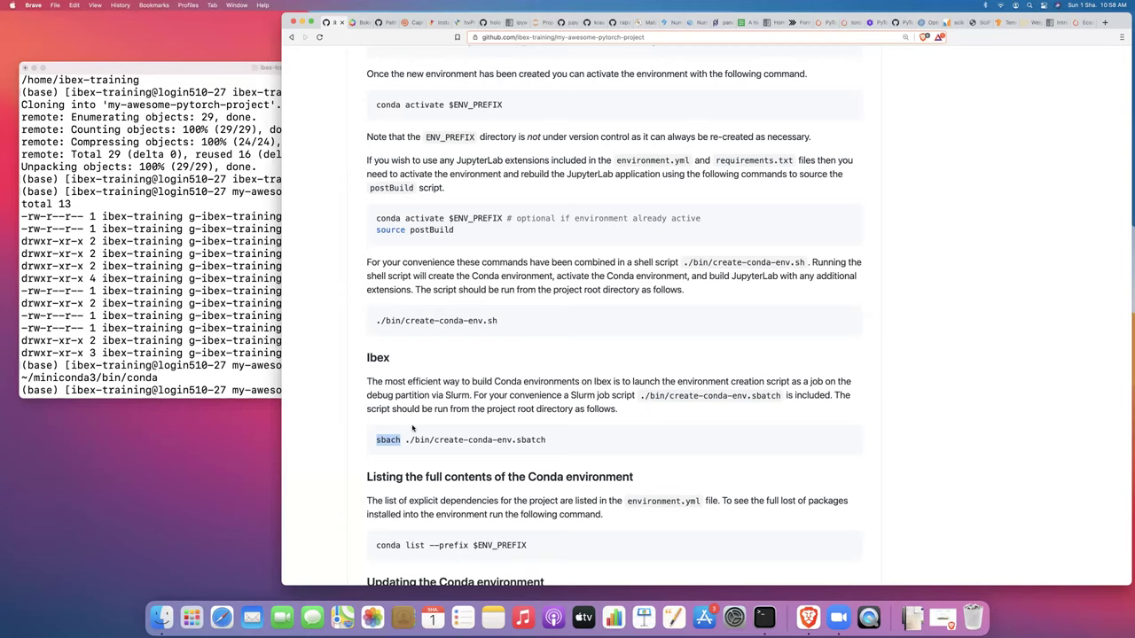
Switch to Terminal and submit the environment creation job with sbatch ./bin/create-conda-env.sbatch.
left_click(265, 378)
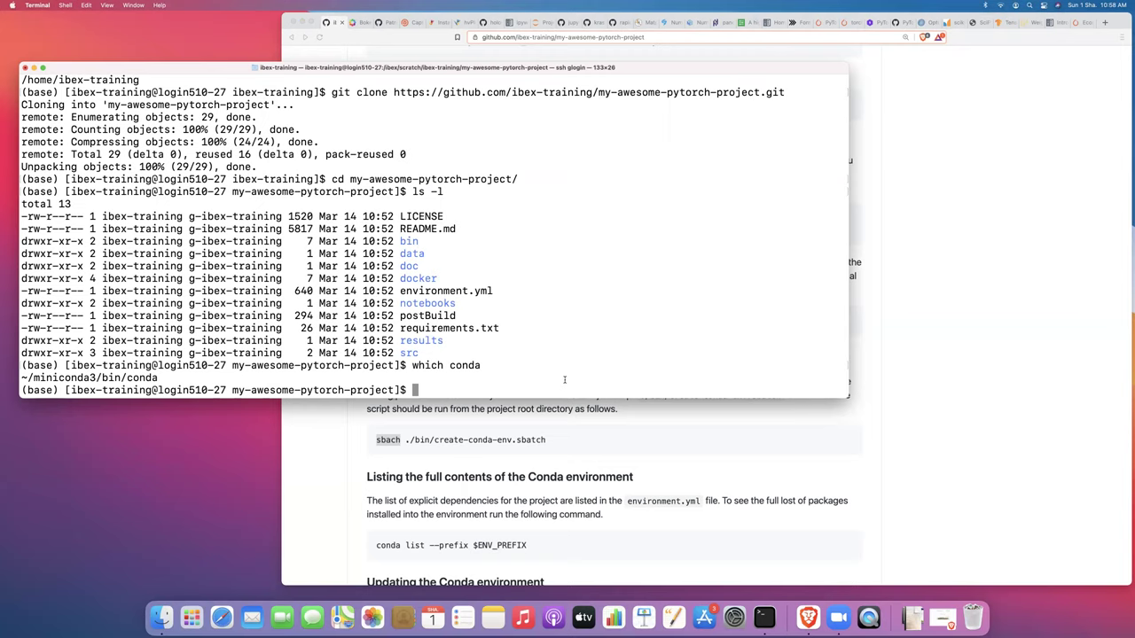
type("sbatch ./bin/cre")
key("Tab")
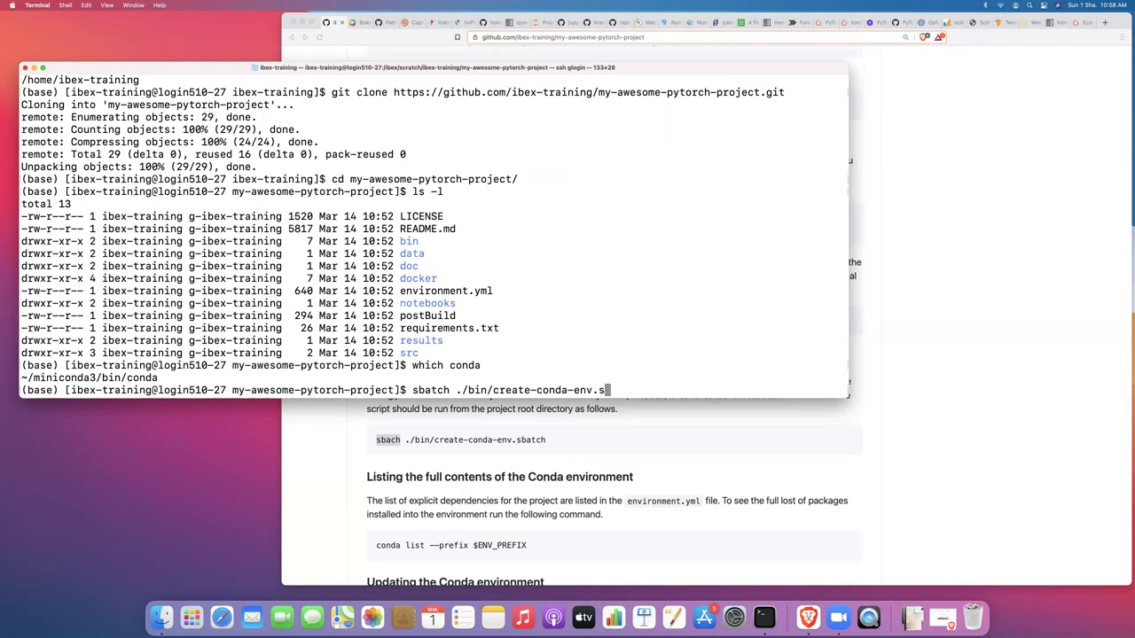
type("b")
key("Tab")
key("Return")
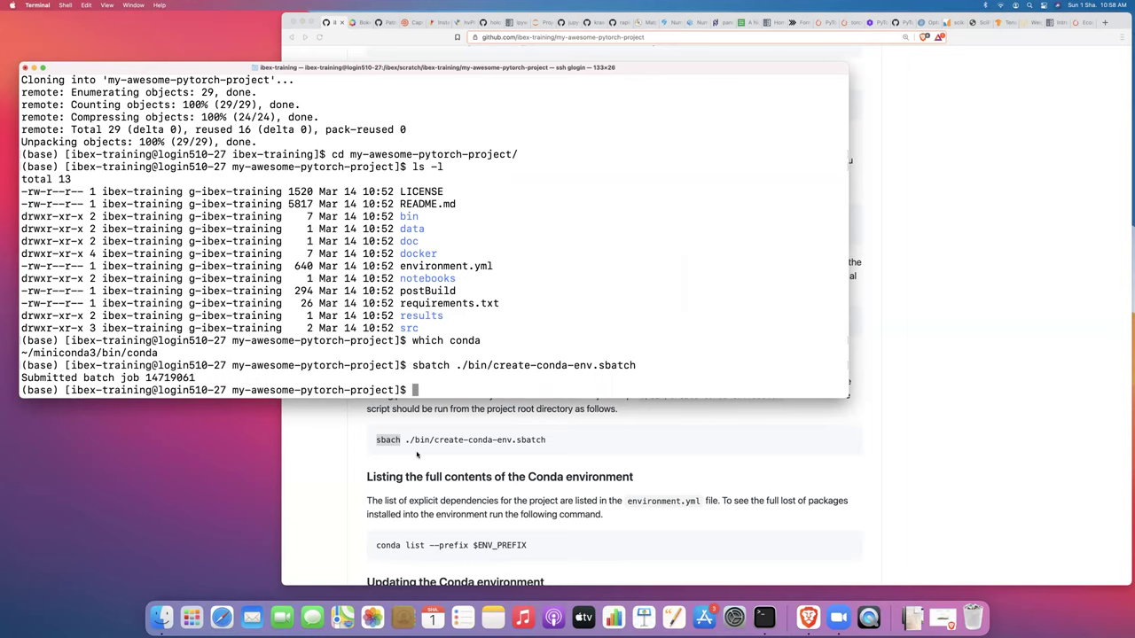
Return to the repository in Brave and open create-conda-env.sbatch from the bin folder.
left_click(381, 421)
scroll(331, 346, "up", 3)
scroll(331, 346, "up", 10)
scroll(331, 346, "up", 5)
scroll(333, 305, "up", 3)
left_click(382, 208)
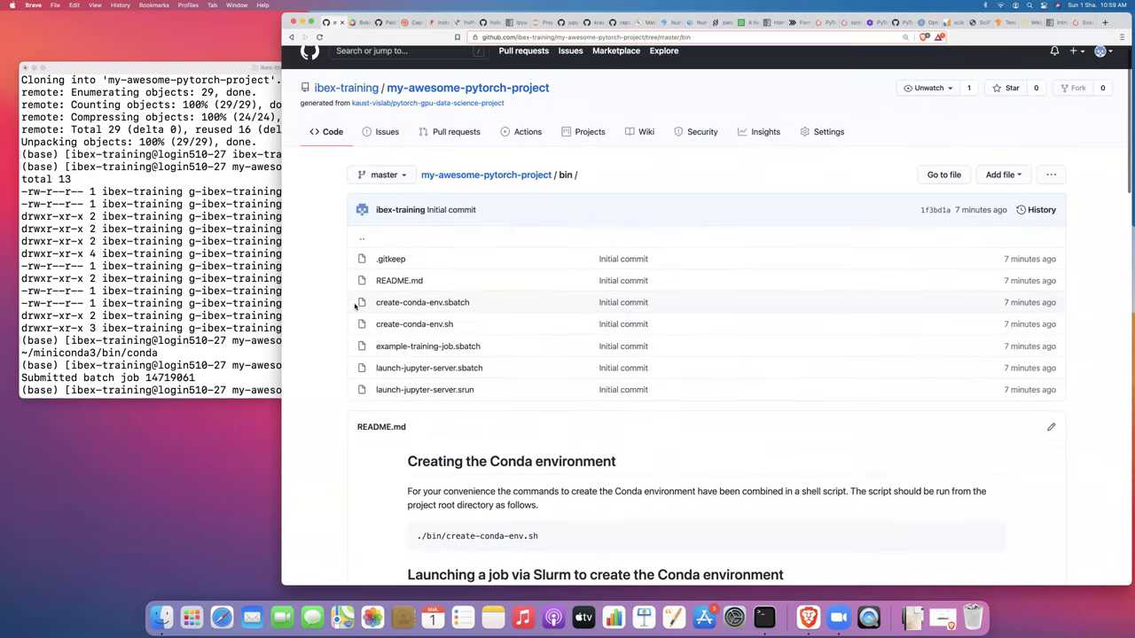
scroll(355, 305, "down", 1)
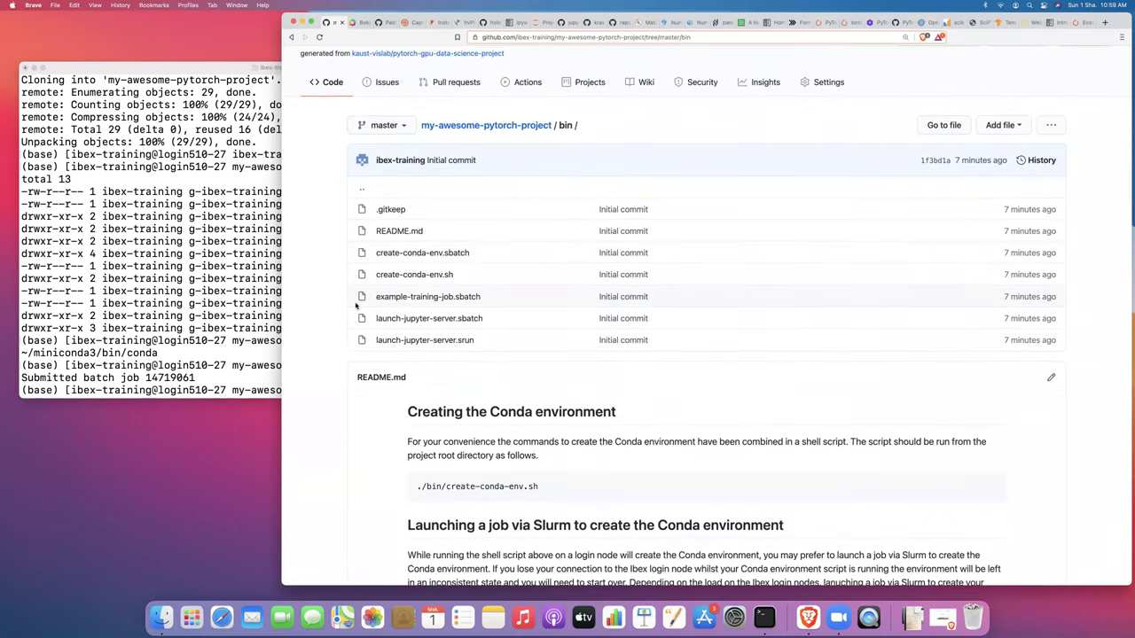
left_click(393, 254)
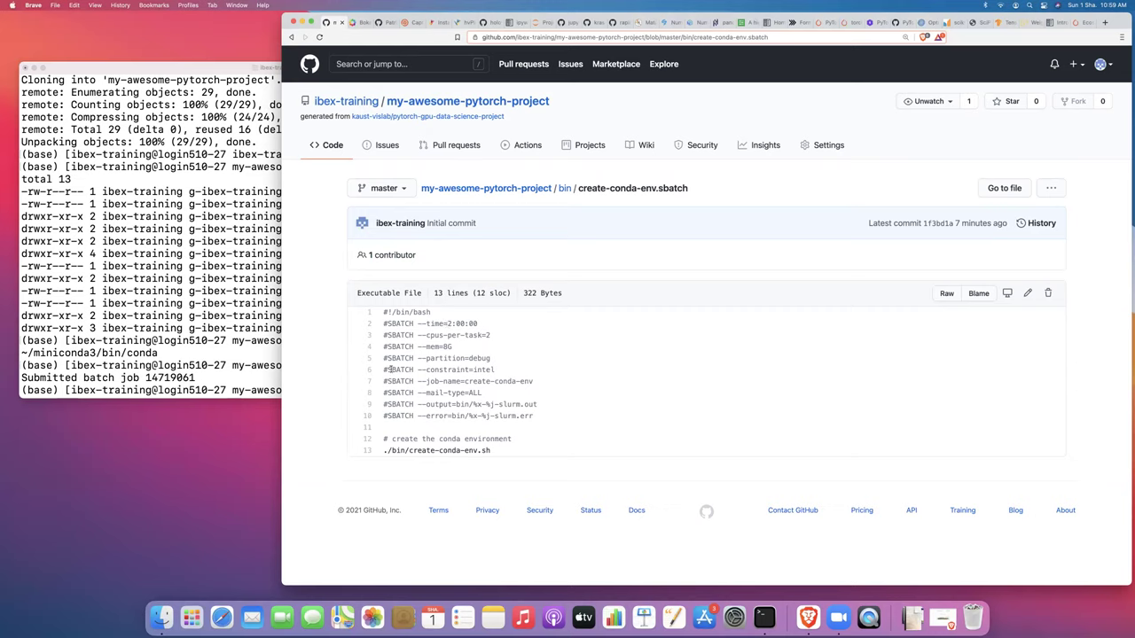
Examine the Slurm script, highlighting the debug partition line, the intel constraint line and the ./bin/create-conda-env.sh call.
left_click_drag(384, 358, 492, 358)
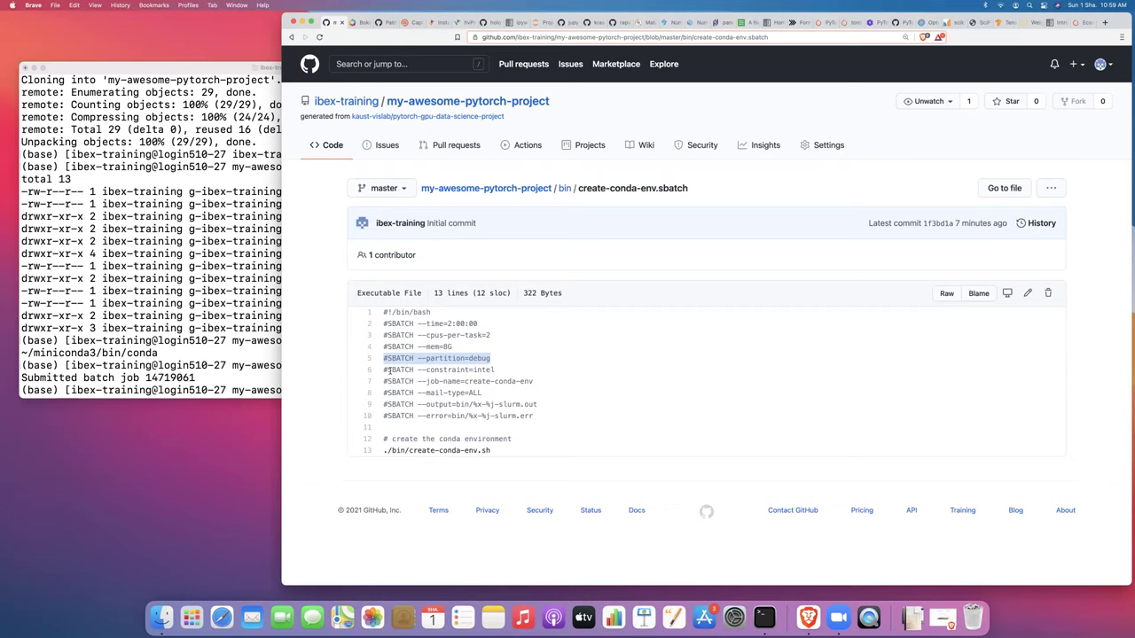
left_click_drag(384, 369, 496, 376)
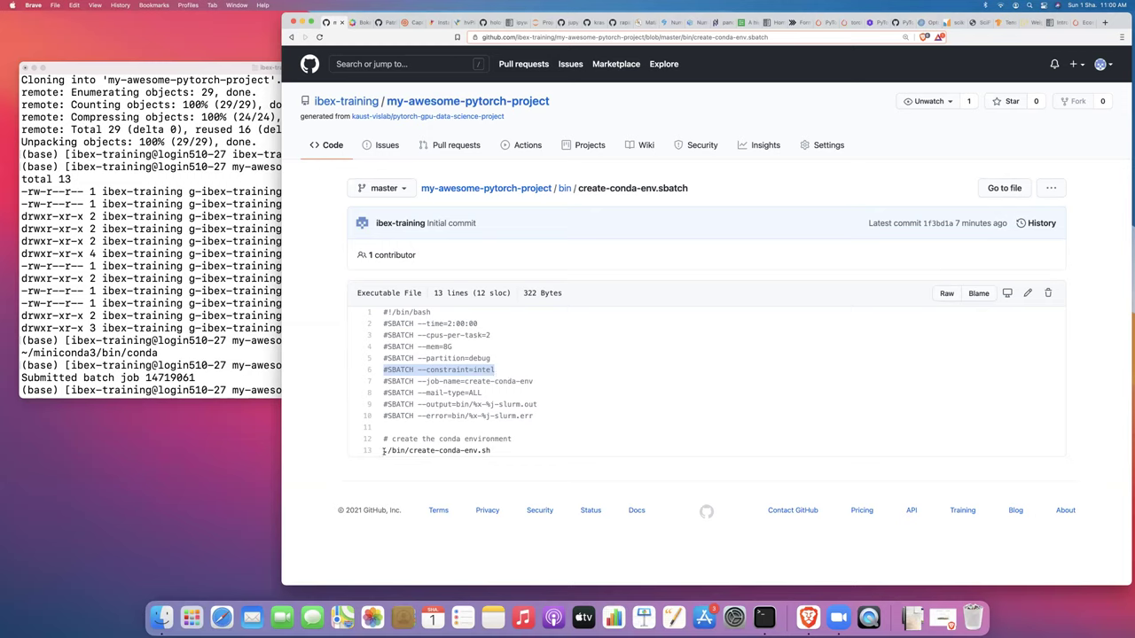
left_click_drag(384, 450, 496, 452)
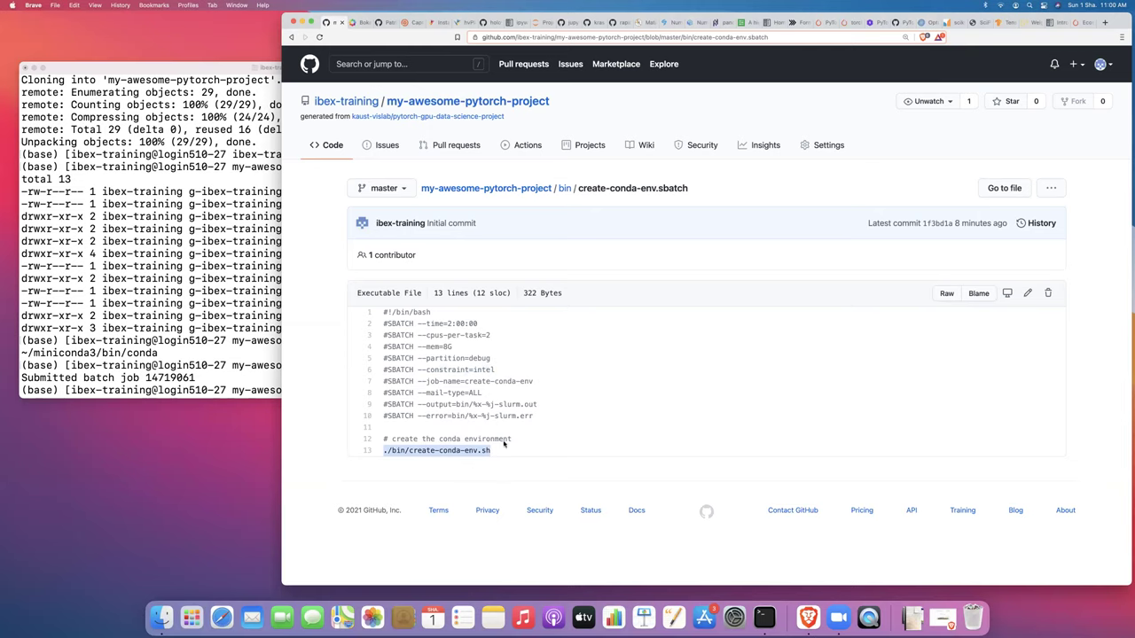
Open create-conda-env.sh from the bin folder and highlight its directory variables, conda create and activate commands, login shebang and source postBuild.
left_click(564, 188)
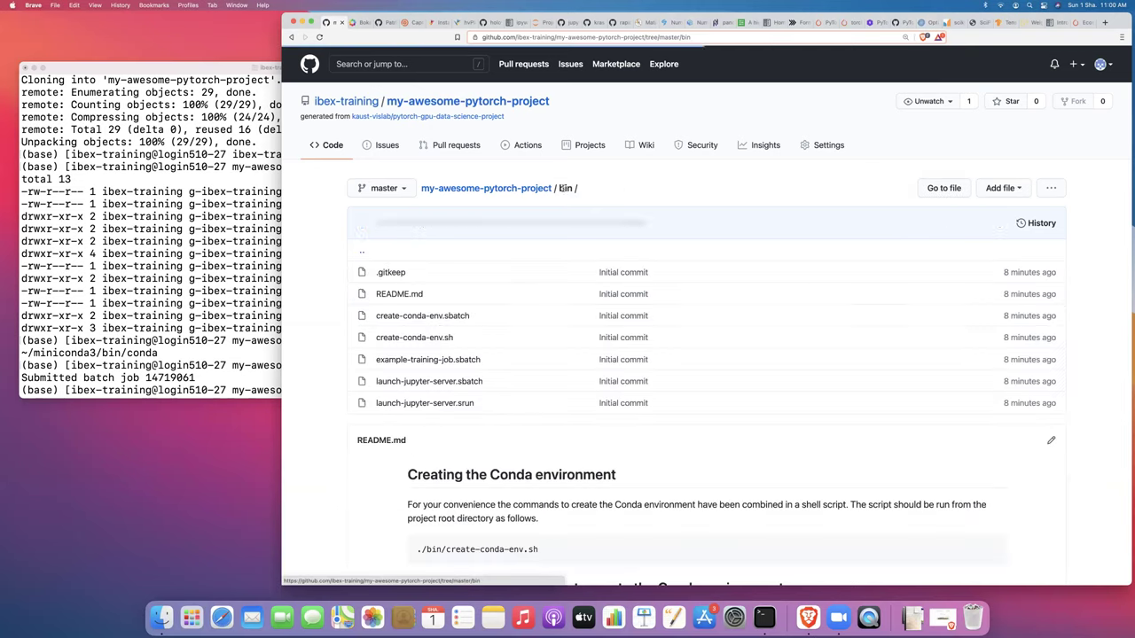
left_click(414, 338)
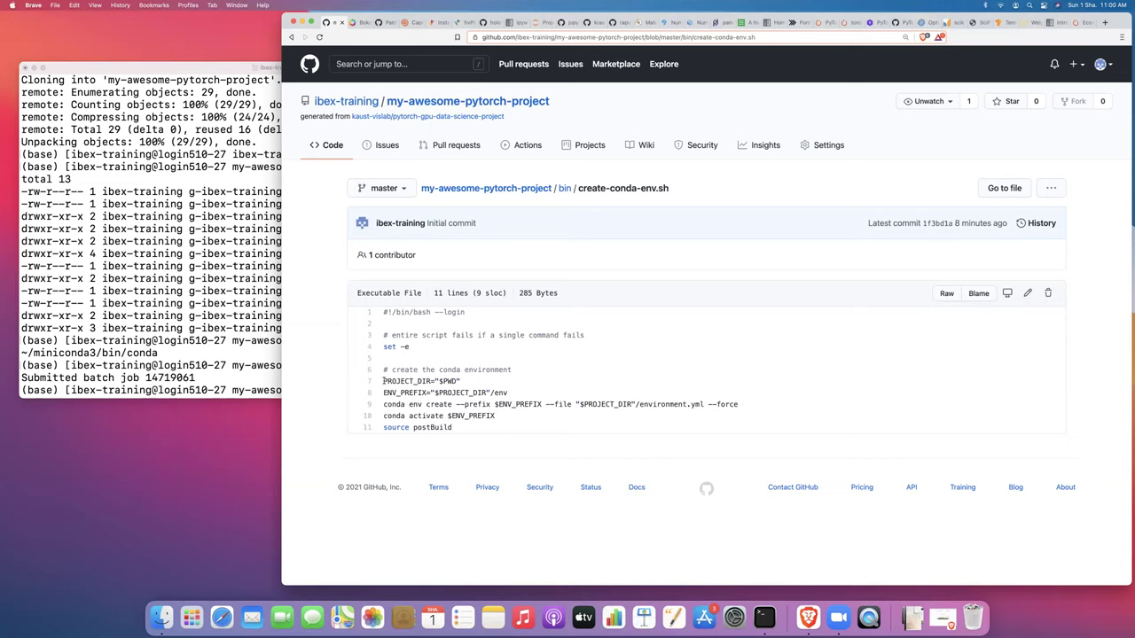
left_click_drag(384, 382, 386, 405)
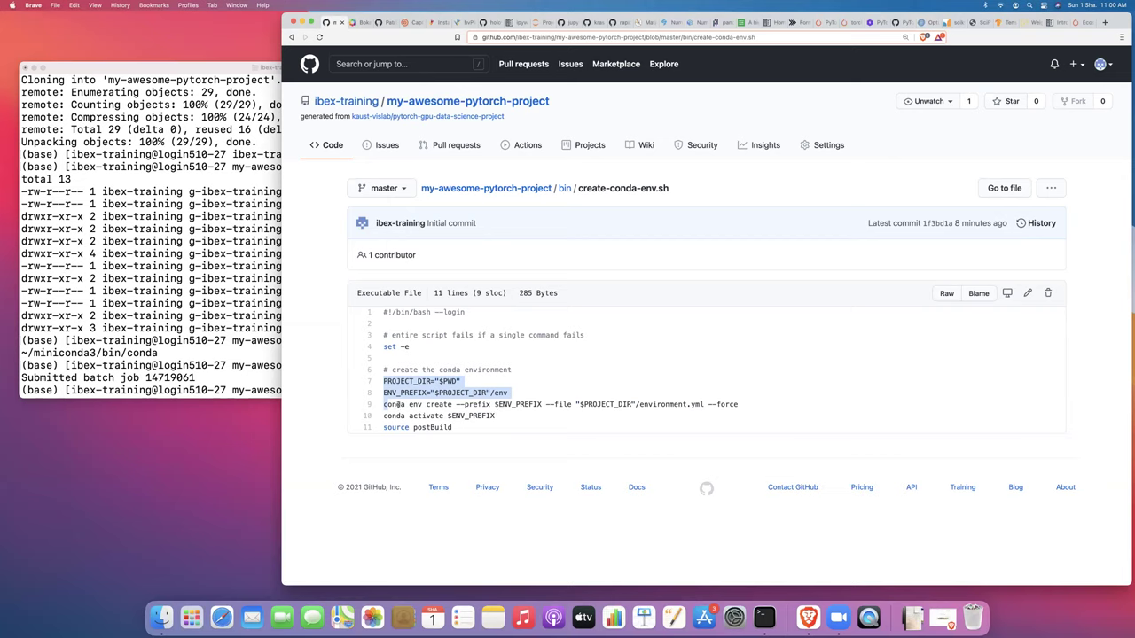
left_click(397, 404)
left_click_drag(435, 406, 741, 405)
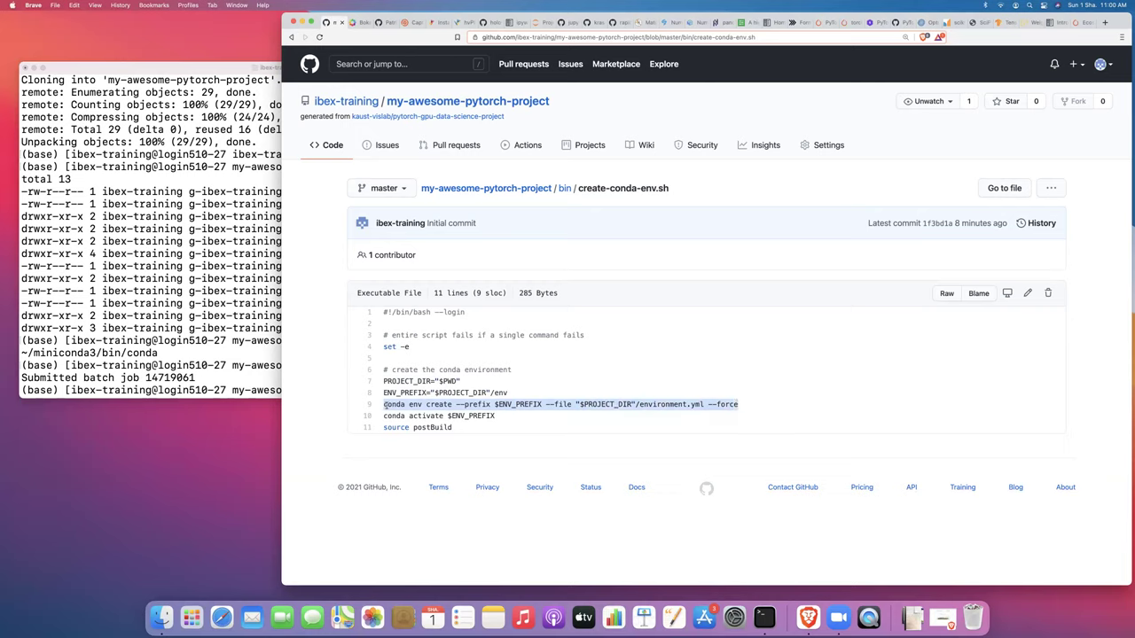
left_click_drag(384, 416, 500, 422)
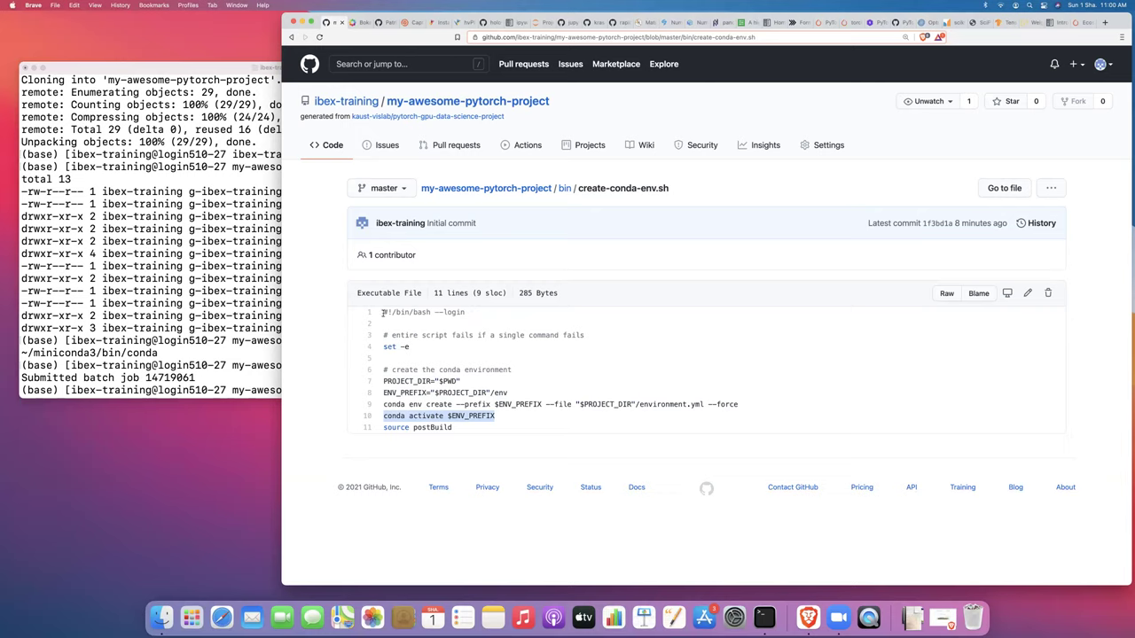
left_click_drag(382, 312, 466, 316)
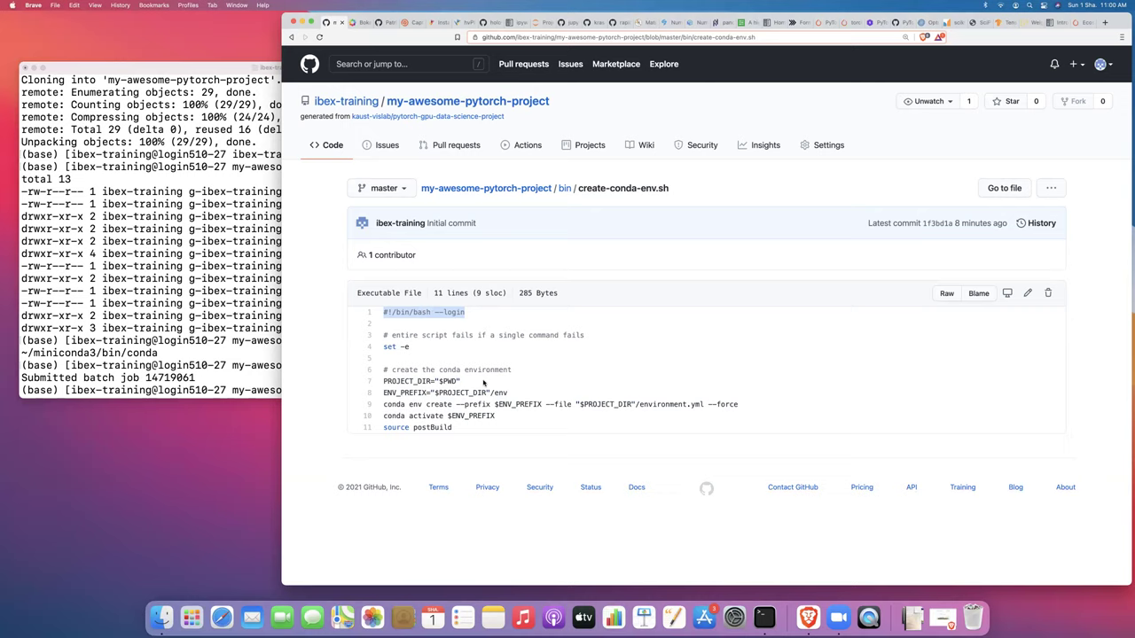
triple_click(415, 428)
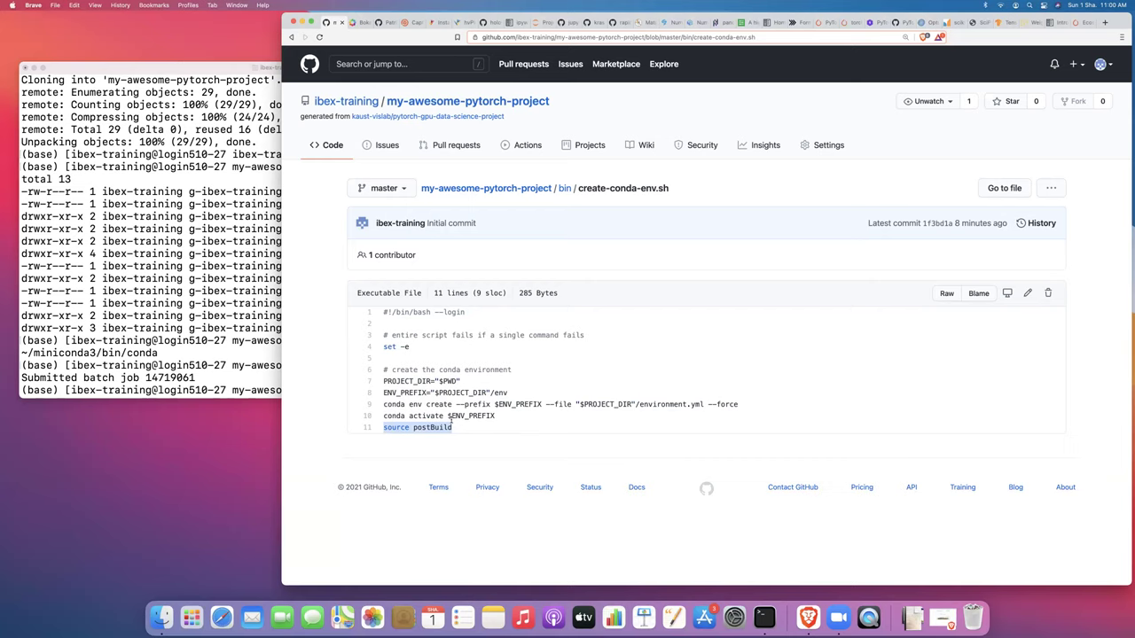
Highlight the set -e line in create-conda-env.sh and return to the my-awesome-pytorch-project root page.
left_click(412, 349)
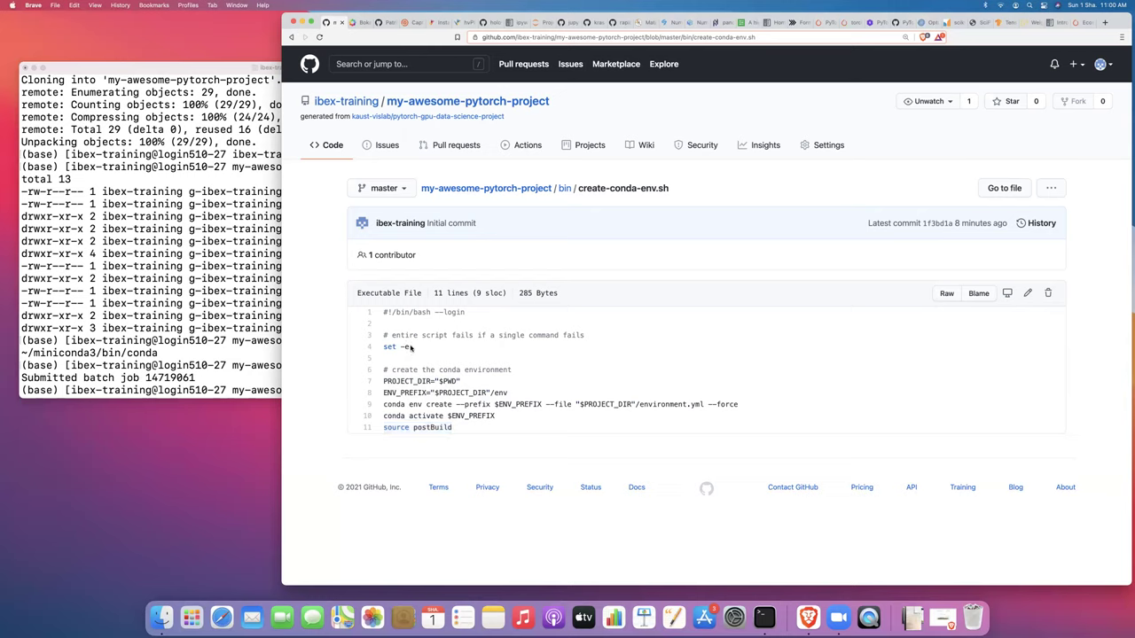
left_click_drag(411, 348, 384, 347)
left_click(432, 352)
left_click_drag(409, 347, 383, 347)
left_click(502, 190)
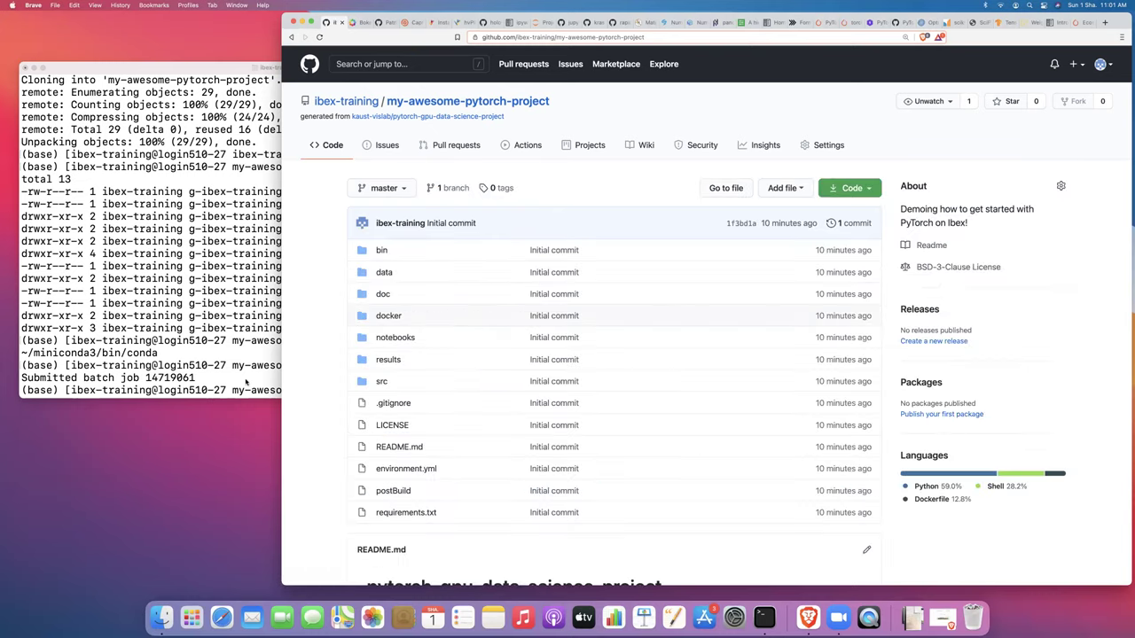
Switch to Terminal, run squeue -u ibex-training, and highlight the job's node name and partition.
left_click(246, 383)
type("squeue")
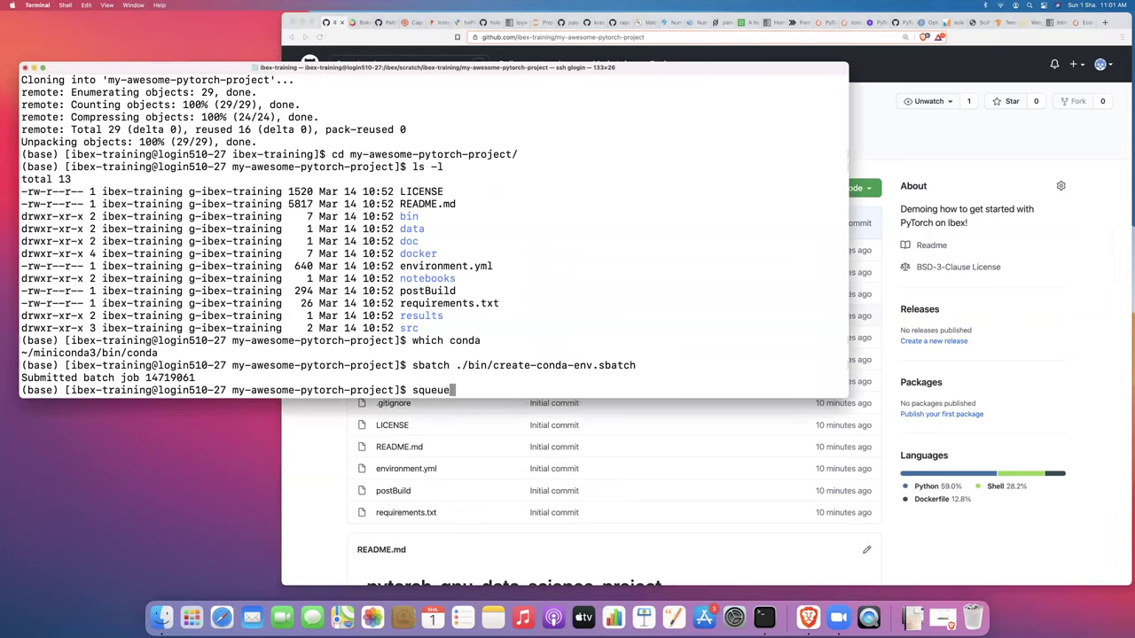
type(" -u ibex-training")
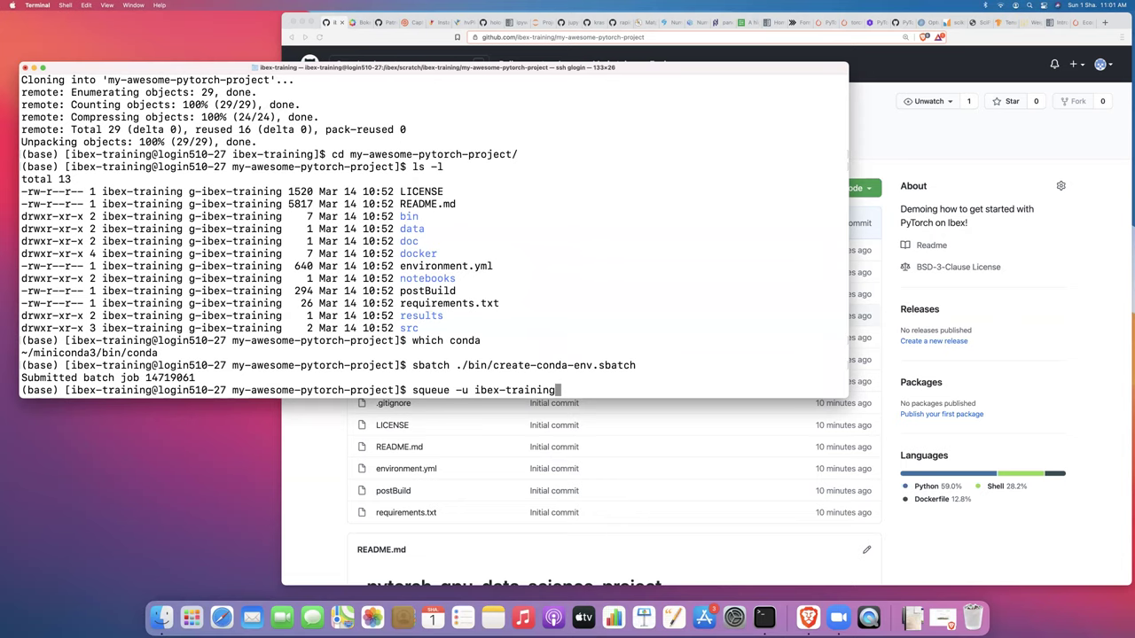
key("Return")
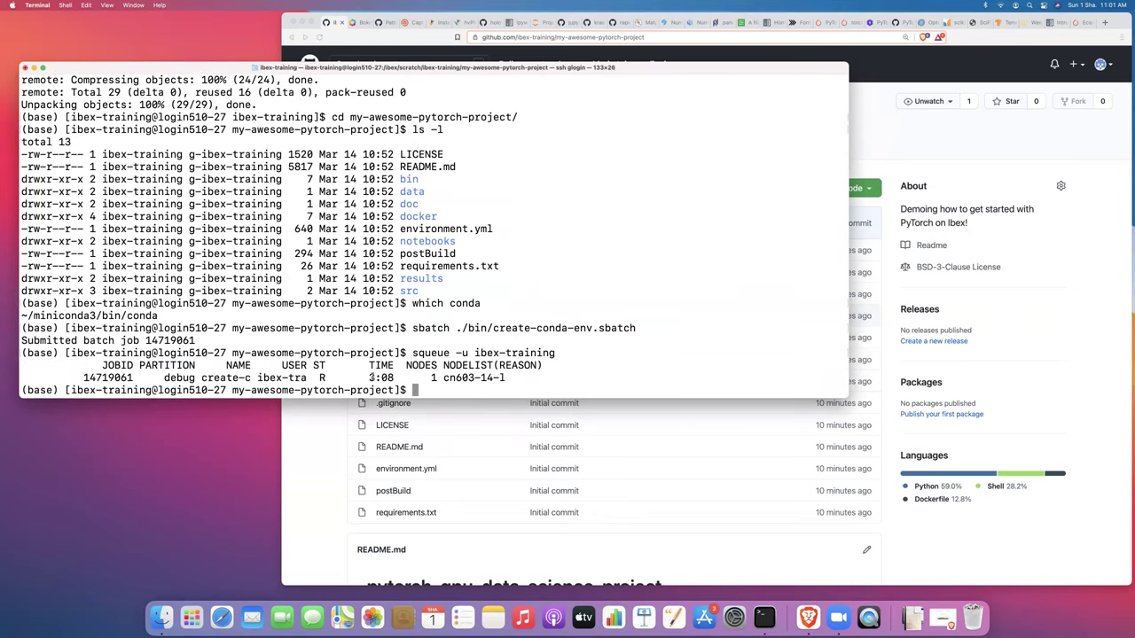
left_click_drag(369, 378, 506, 377)
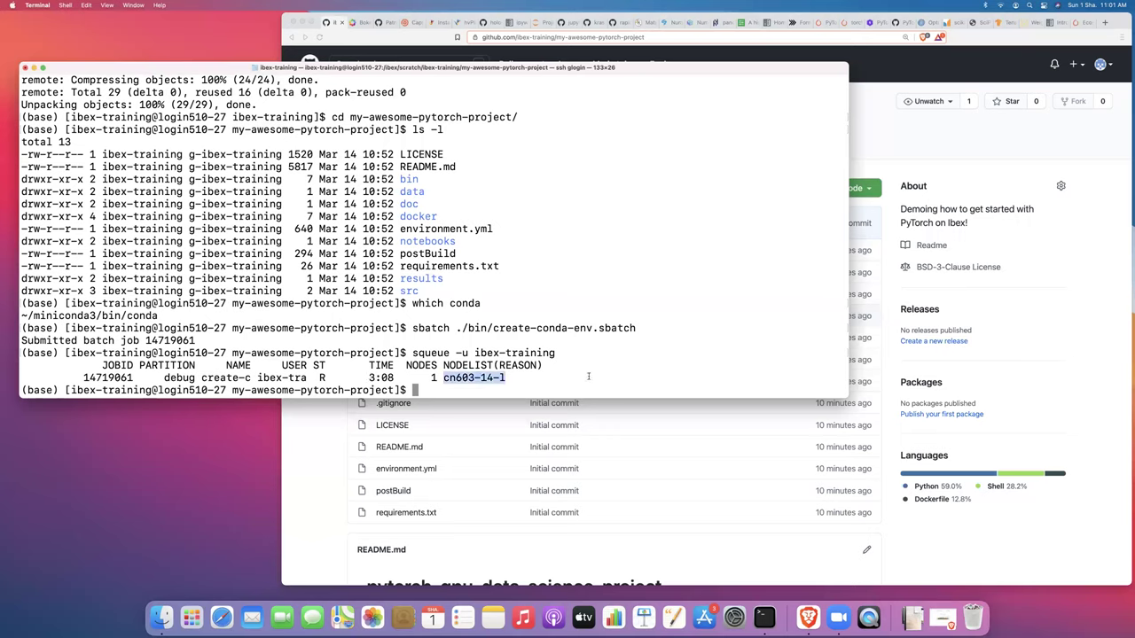
left_click_drag(195, 378, 164, 378)
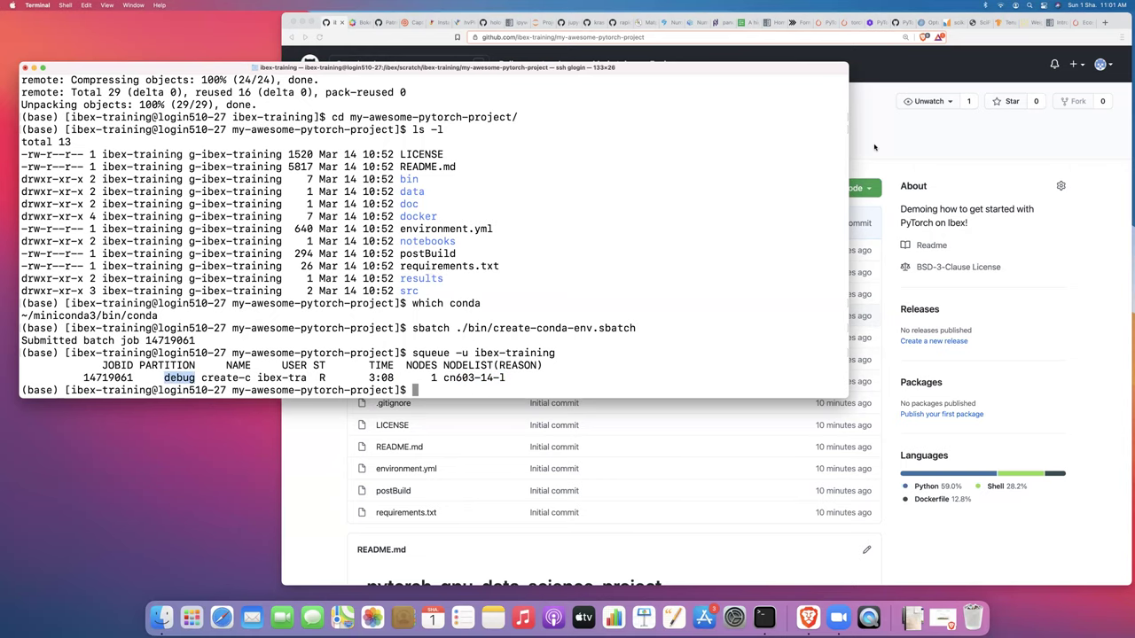
Switch back to Brave and open environment.yml from the repository root to examine its channels and dependencies.
left_click(874, 147)
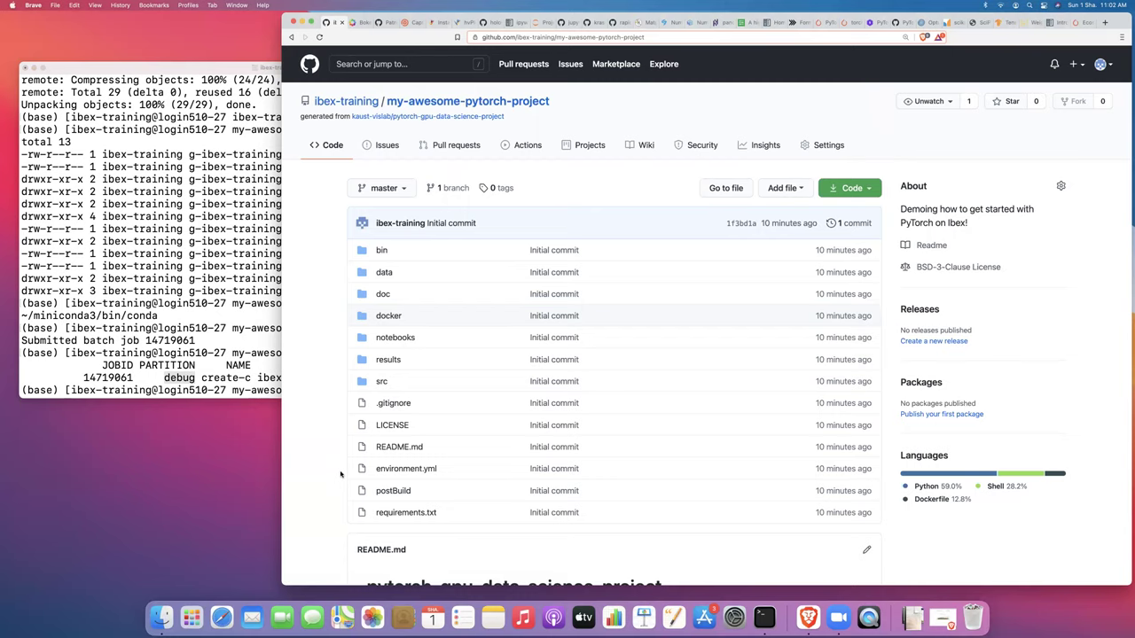
left_click(403, 468)
scroll(468, 409, "down", 3)
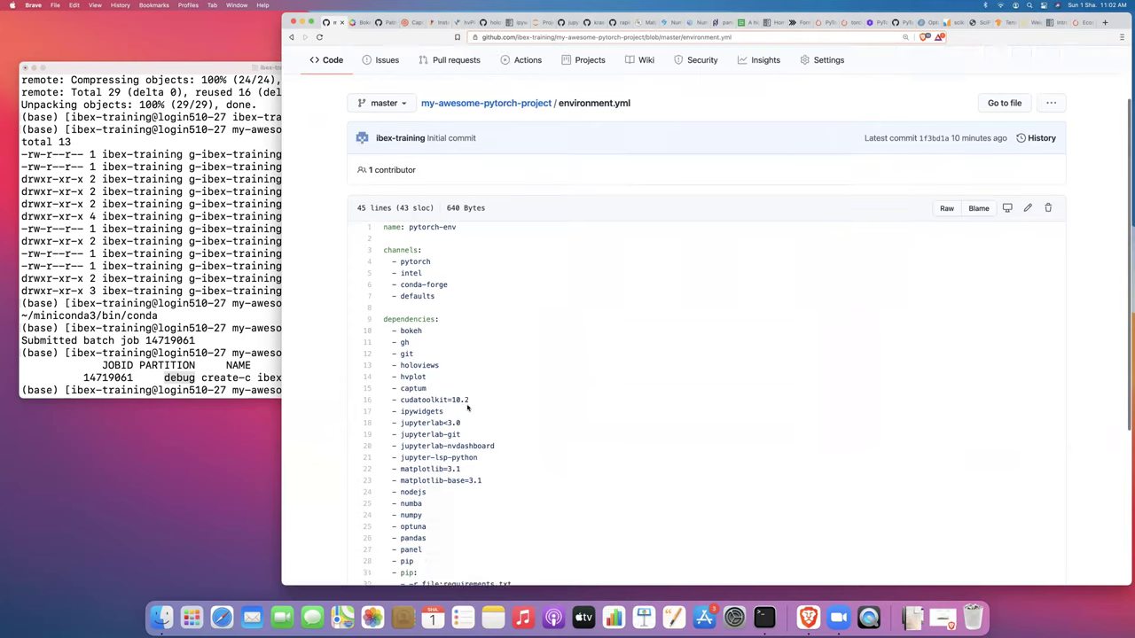
Look through the full dependency list in environment.yml and highlight its channels block from pytorch to defaults.
scroll(468, 409, "down", 2)
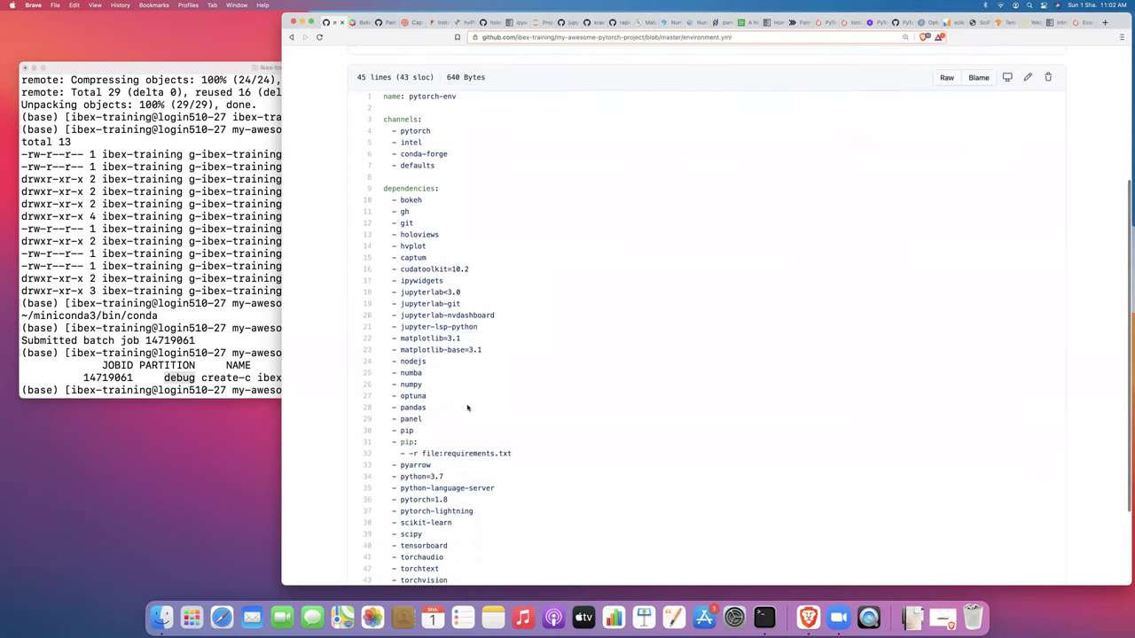
scroll(468, 409, "down", 2)
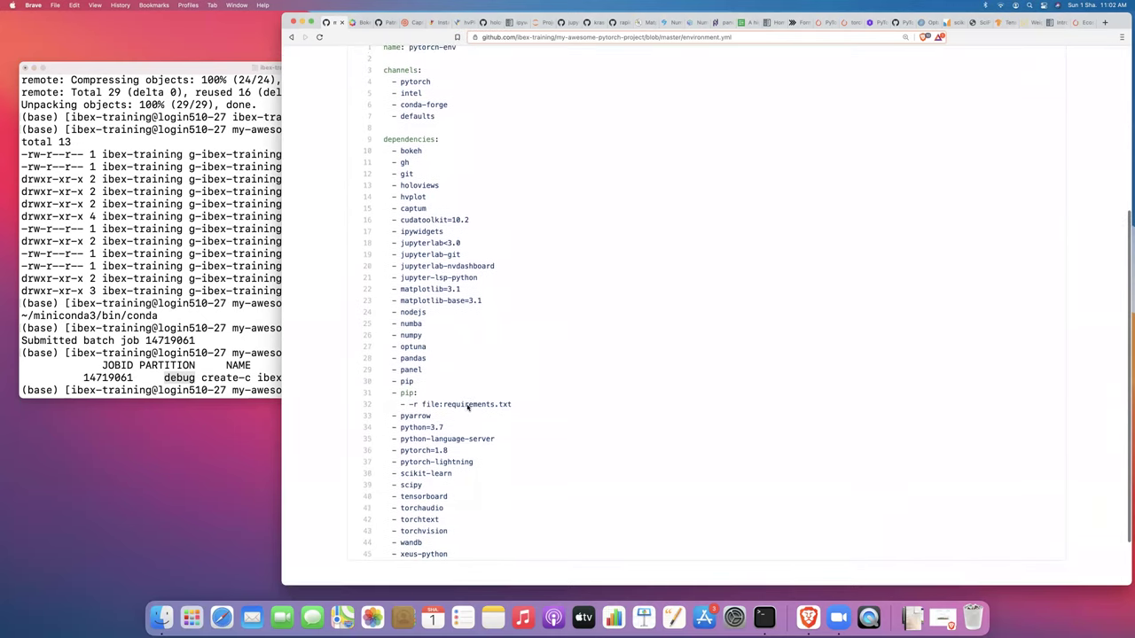
scroll(468, 409, "up", 1)
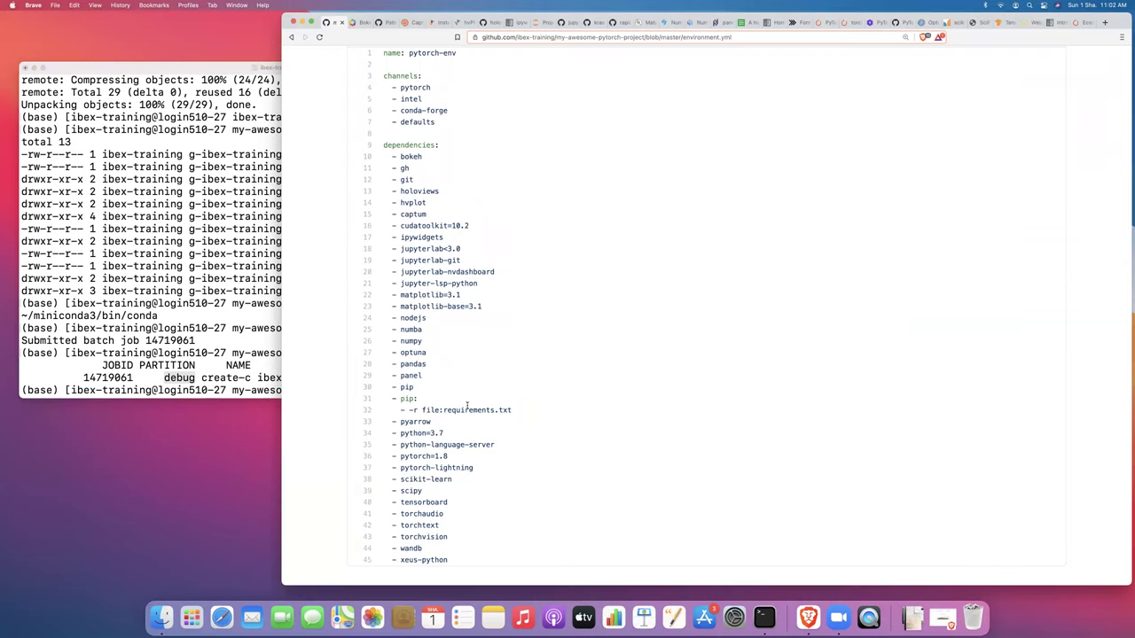
scroll(457, 394, "up", 3)
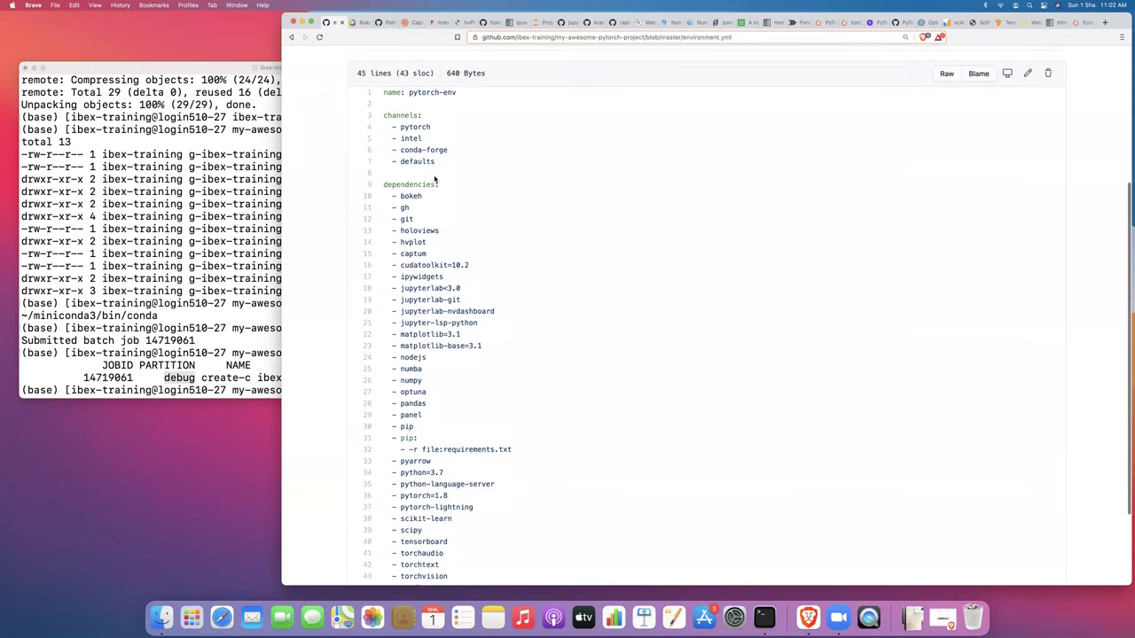
left_click_drag(434, 164, 381, 122)
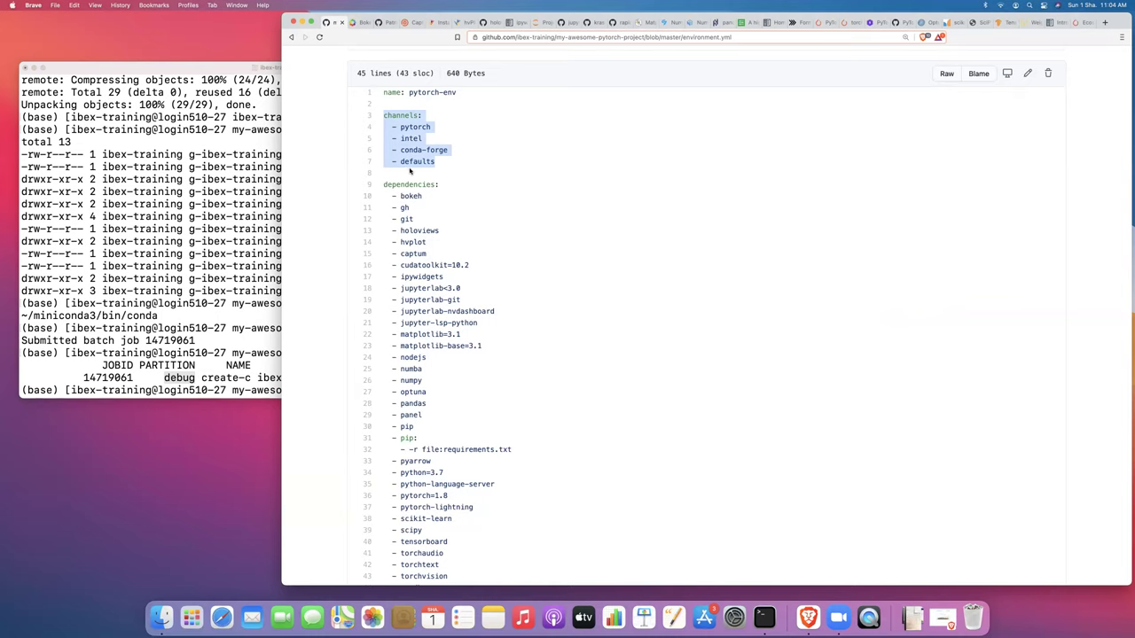
left_click(453, 207)
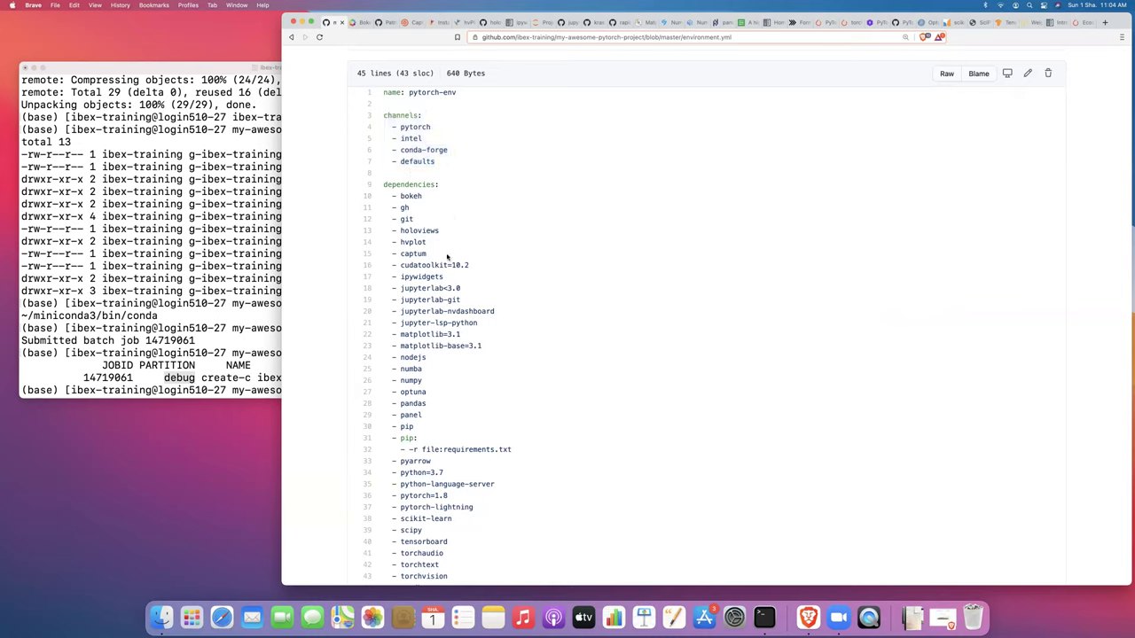
Highlight the pip entries in environment.yml, including the reference to file:requirements.txt.
scroll(447, 256, "down", 2)
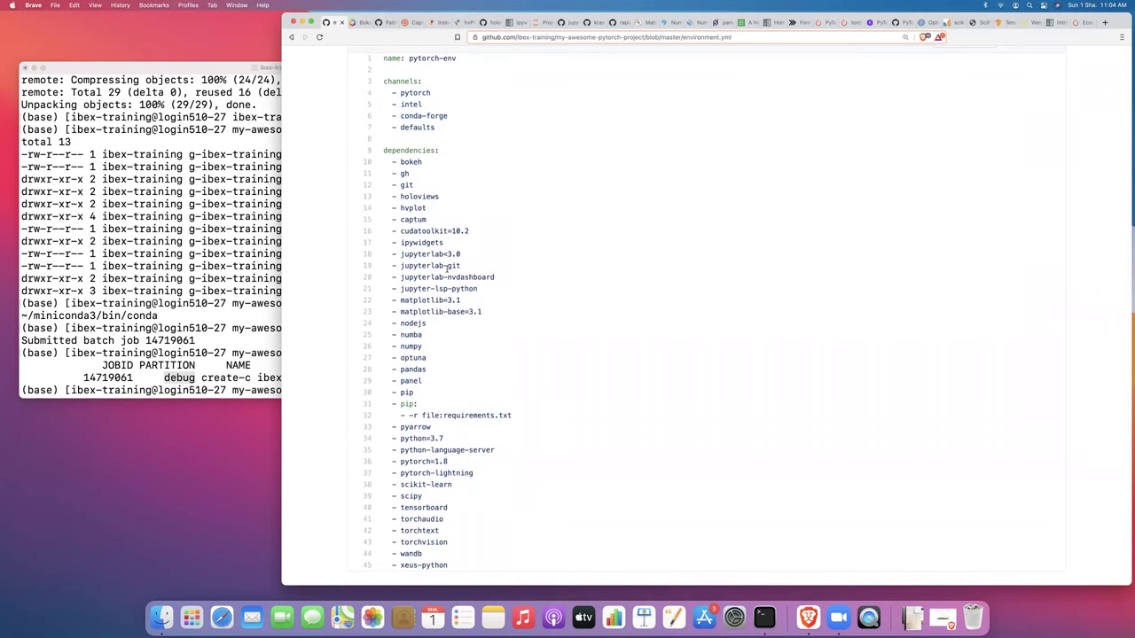
scroll(449, 326, "down", 1)
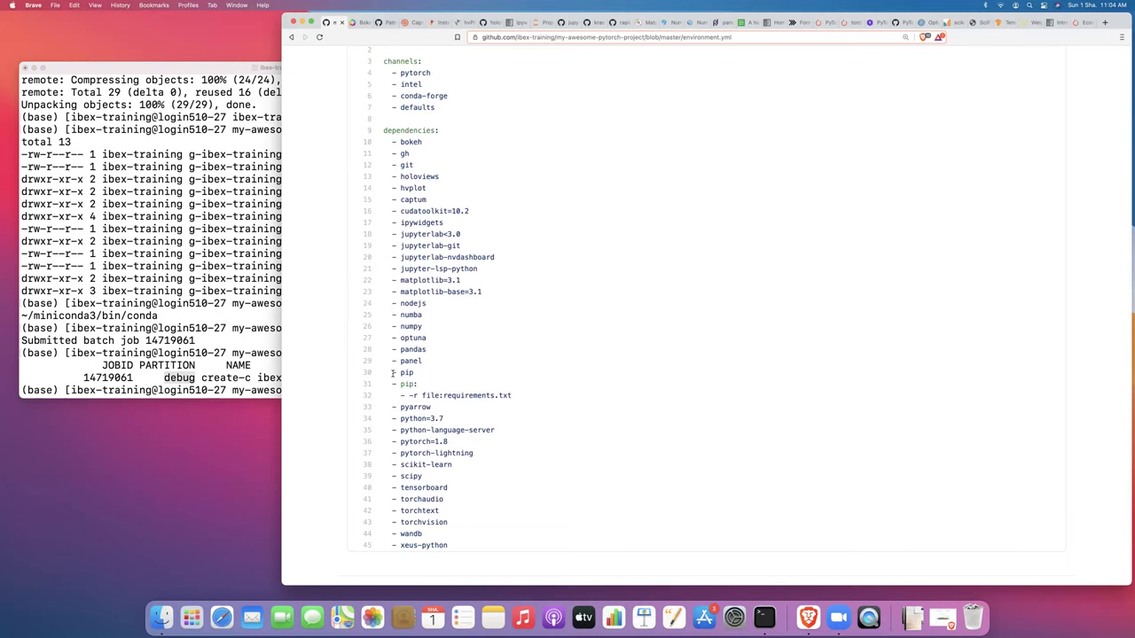
left_click_drag(393, 373, 514, 397)
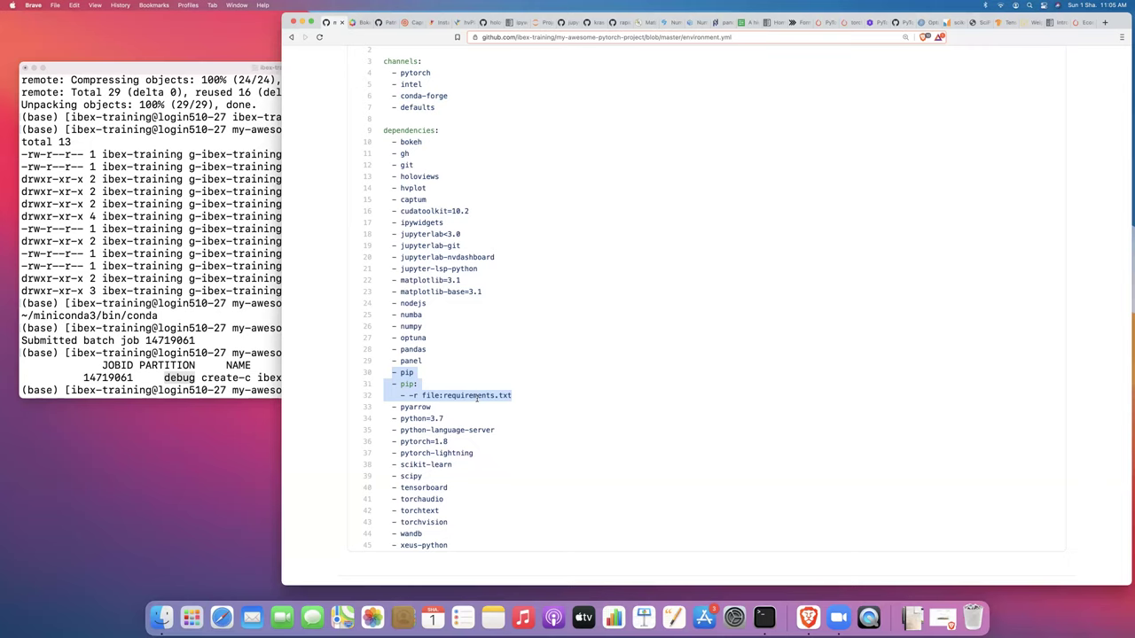
Go back to the my-awesome-pytorch-project root page and open requirements.txt to view its pip packages.
scroll(472, 383, "up", 5)
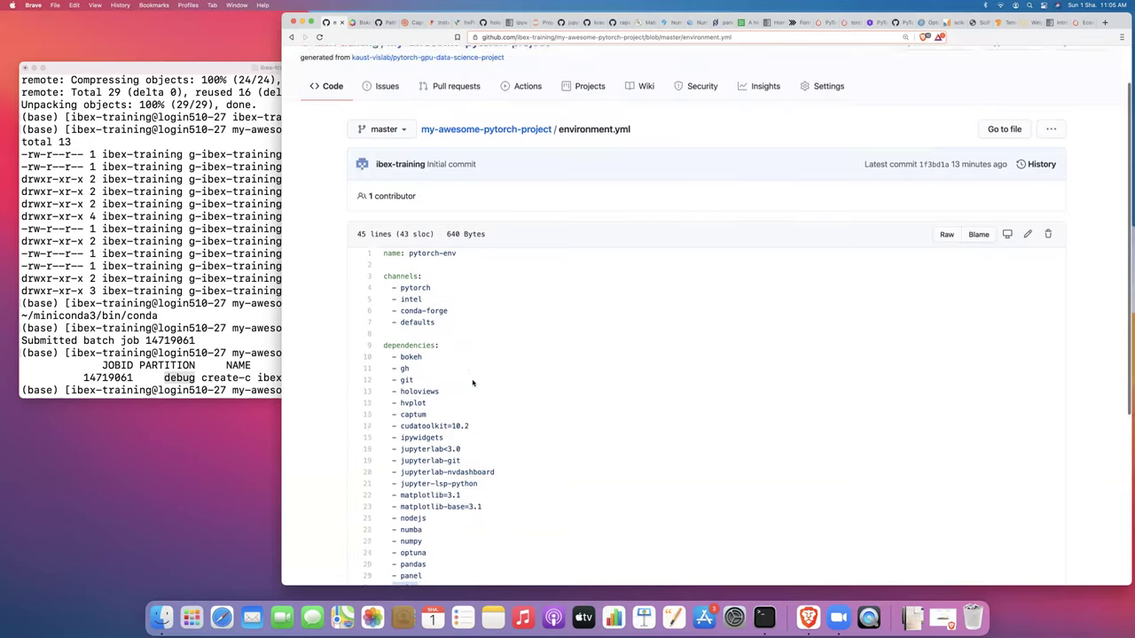
left_click(487, 171)
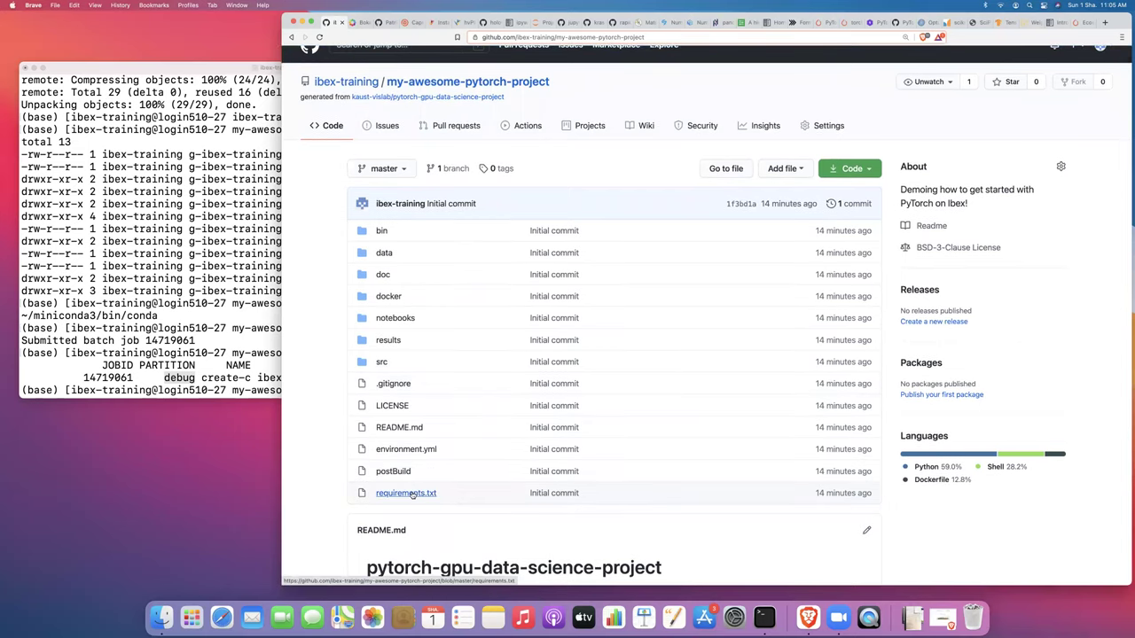
left_click(413, 494)
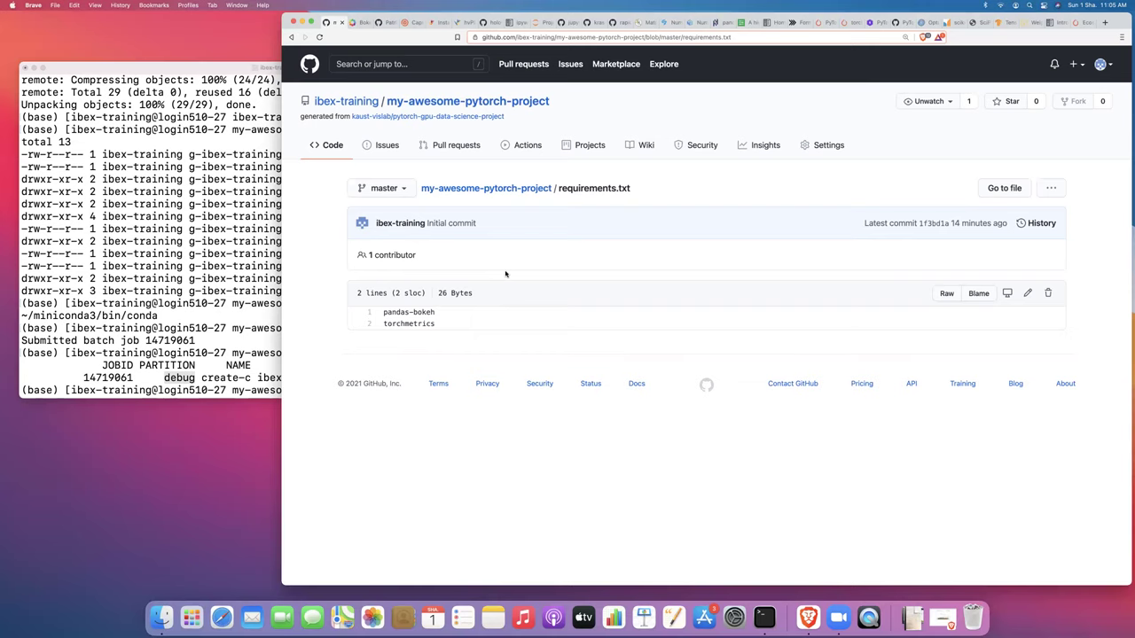
Open postBuild from the repository root to view its JupyterLab extension commands, and return to the root page.
left_click(499, 191)
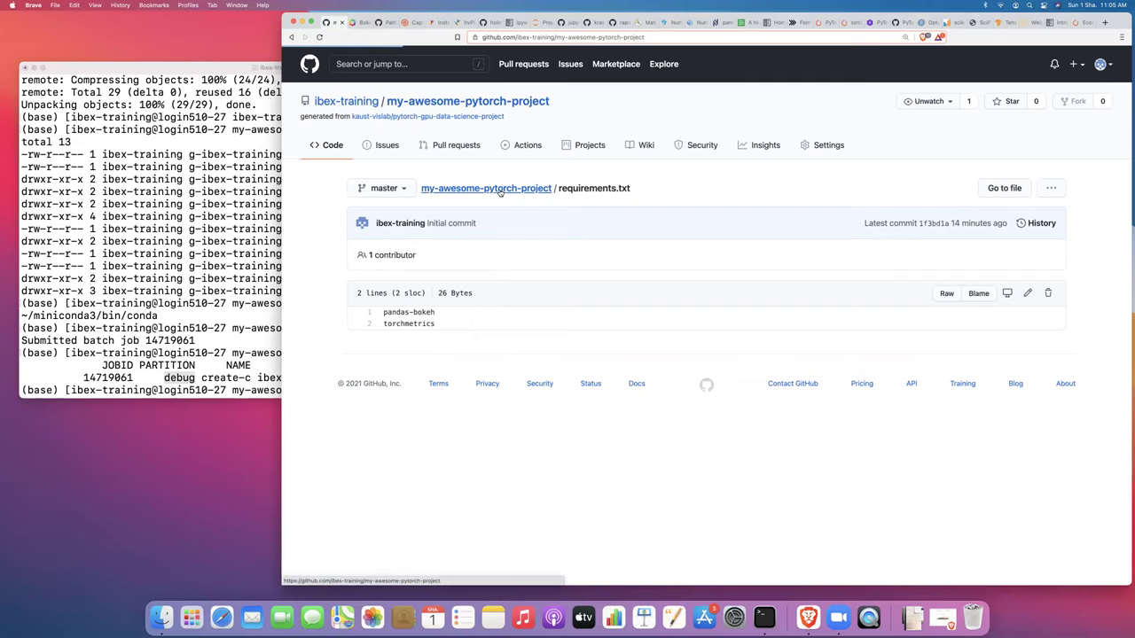
scroll(417, 399, "down", 1)
left_click(393, 465)
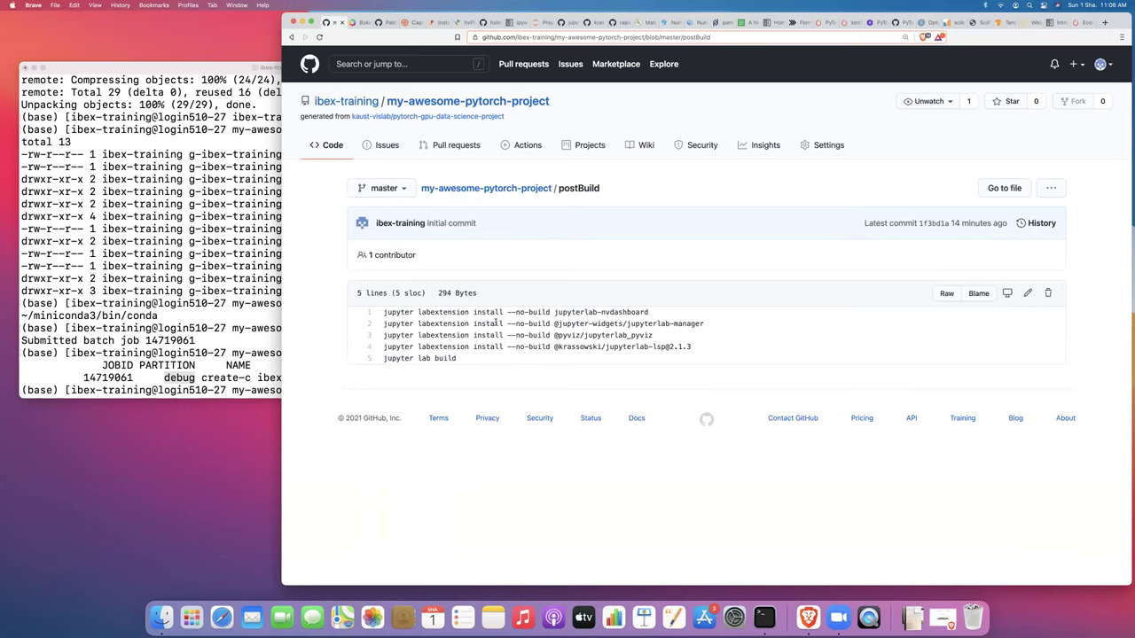
left_click(495, 191)
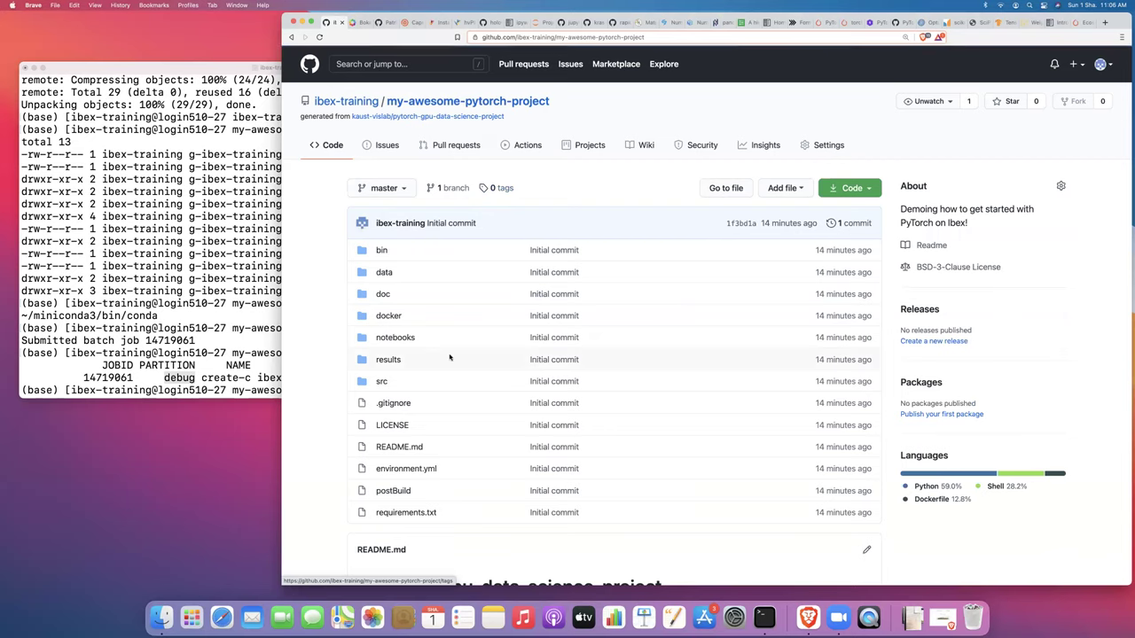
Switch to Terminal and rerun squeue -u ibex-training to check the environment build job.
scroll(362, 444, "down", 1)
scroll(362, 443, "down", 1)
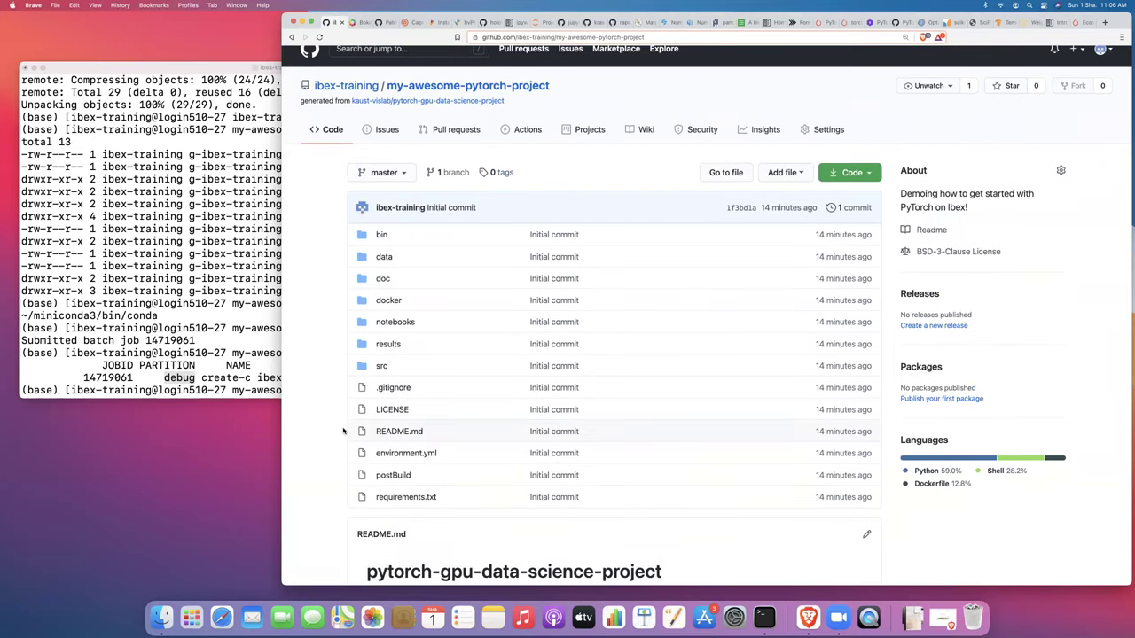
scroll(344, 431, "down", 1)
left_click(260, 377)
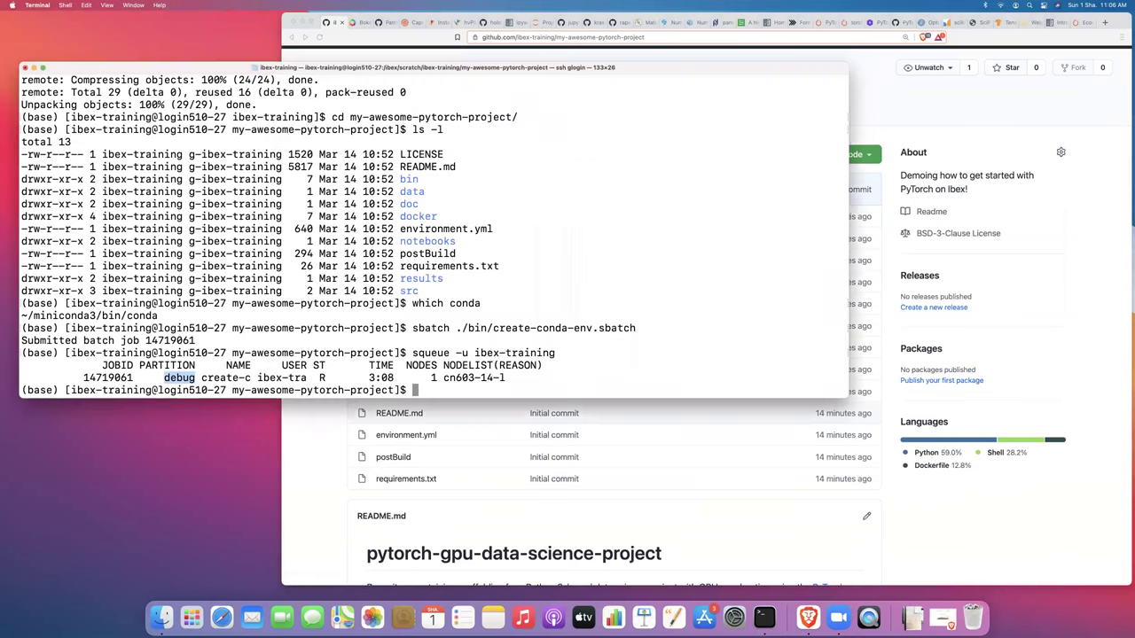
key("Up")
key("Return")
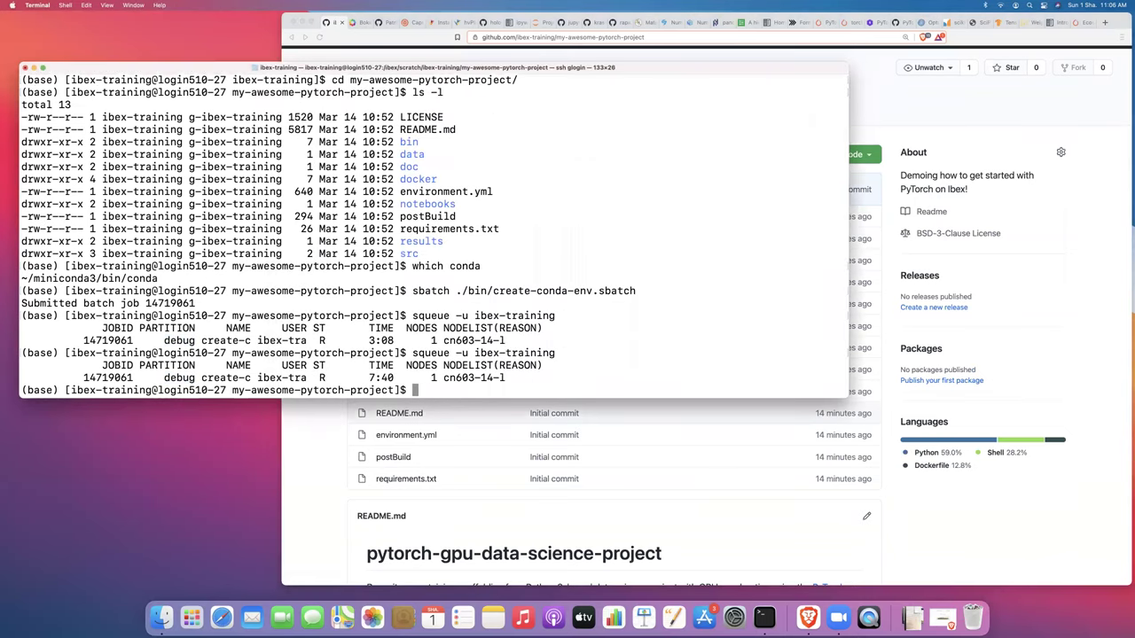
Switch back to Brave and view the open Bokeh website and the Pandas-Bokeh repository's README.
left_click(331, 443)
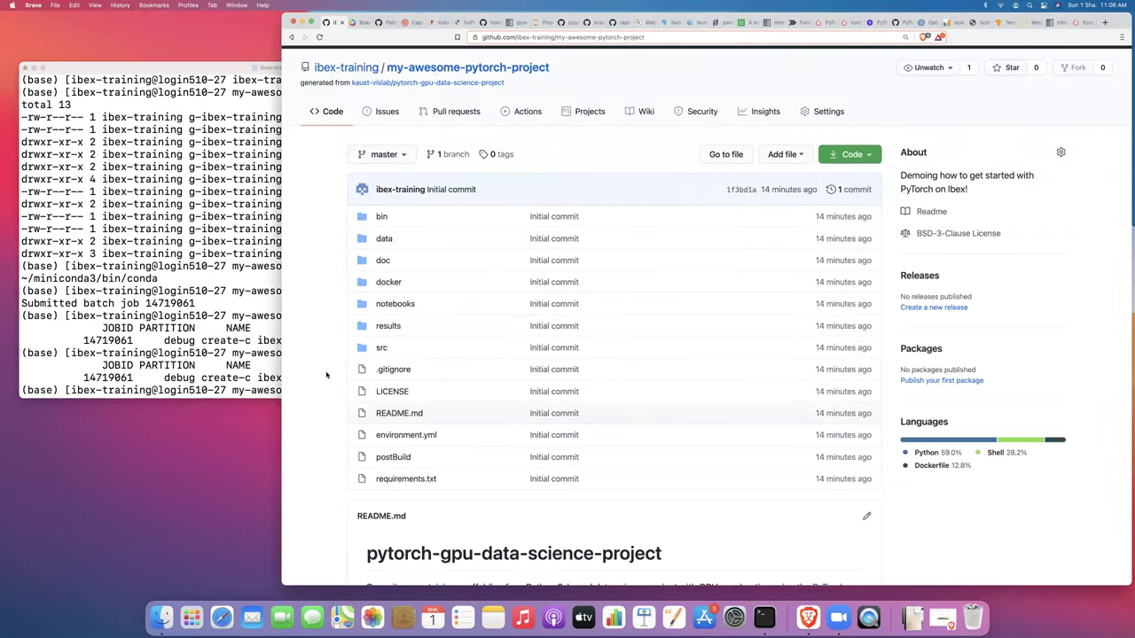
scroll(326, 375, "up", 2)
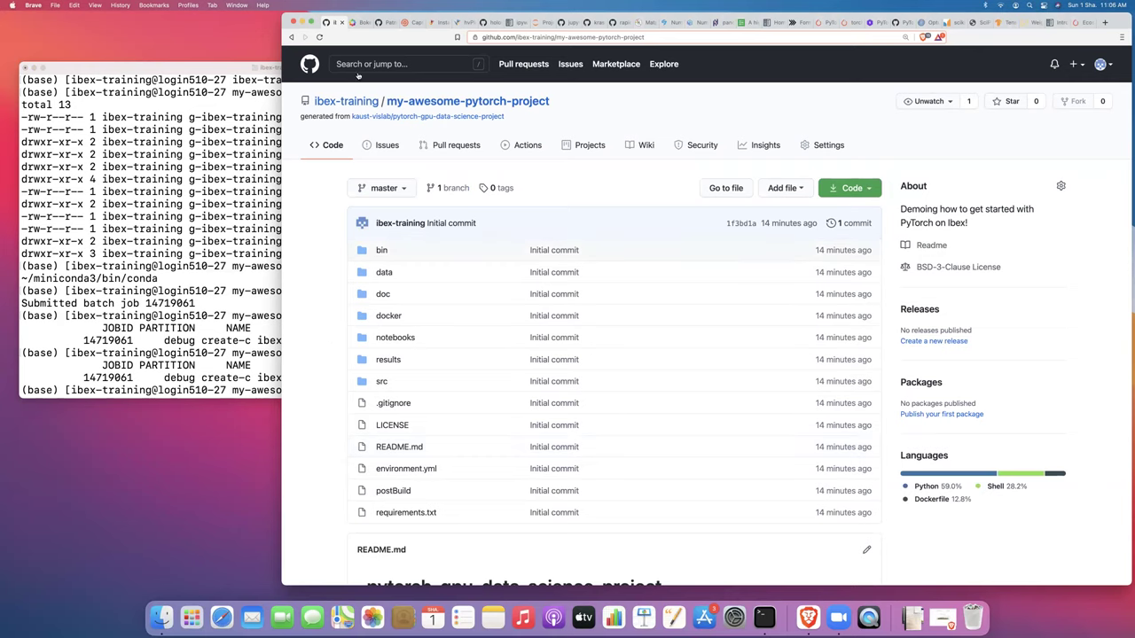
left_click(358, 24)
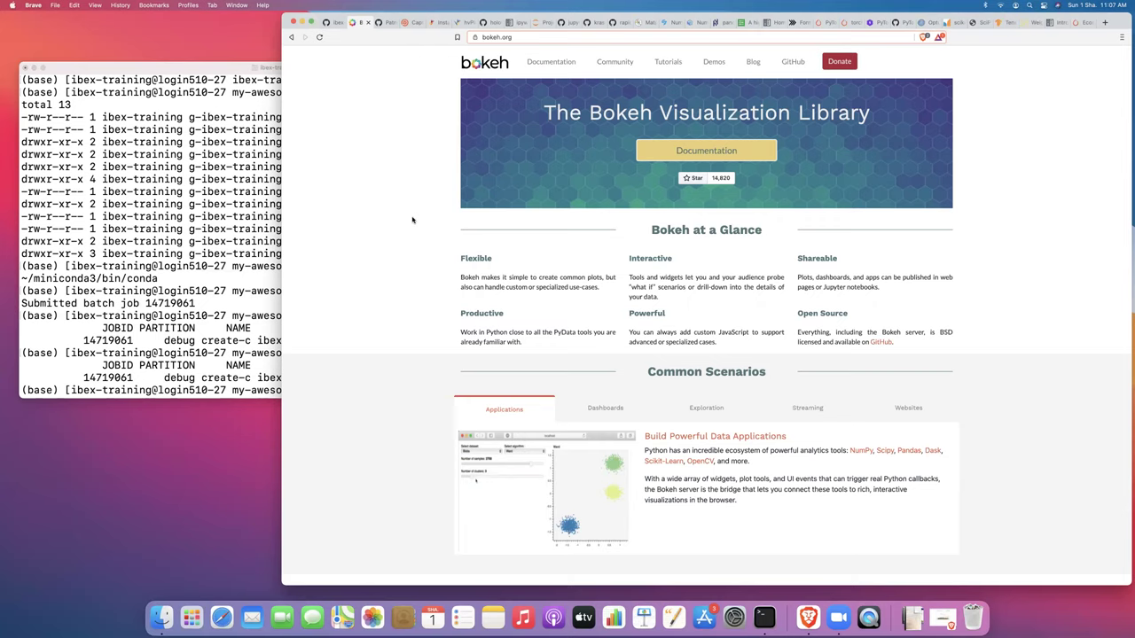
left_click(382, 23)
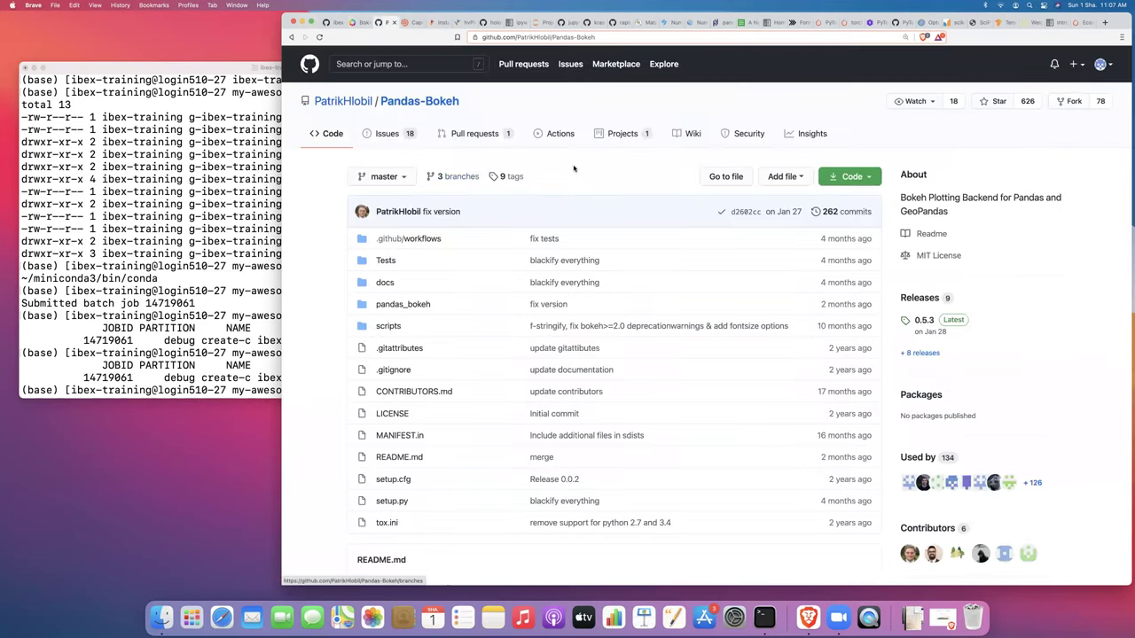
scroll(574, 169, "down", 1)
scroll(575, 222, "down", 10)
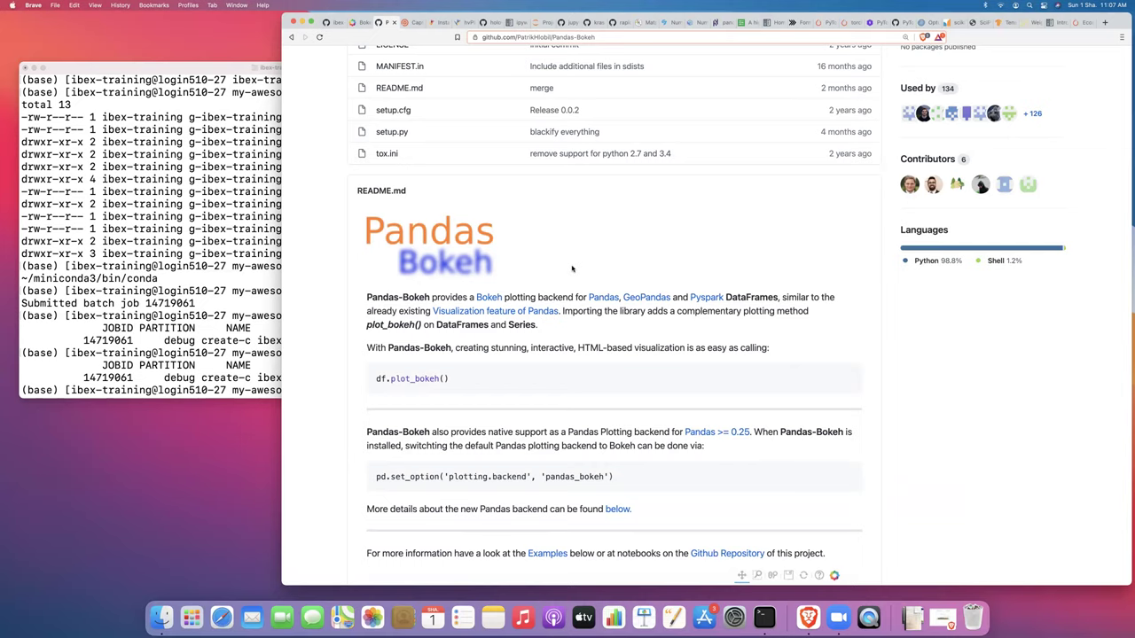
scroll(572, 268, "up", 5)
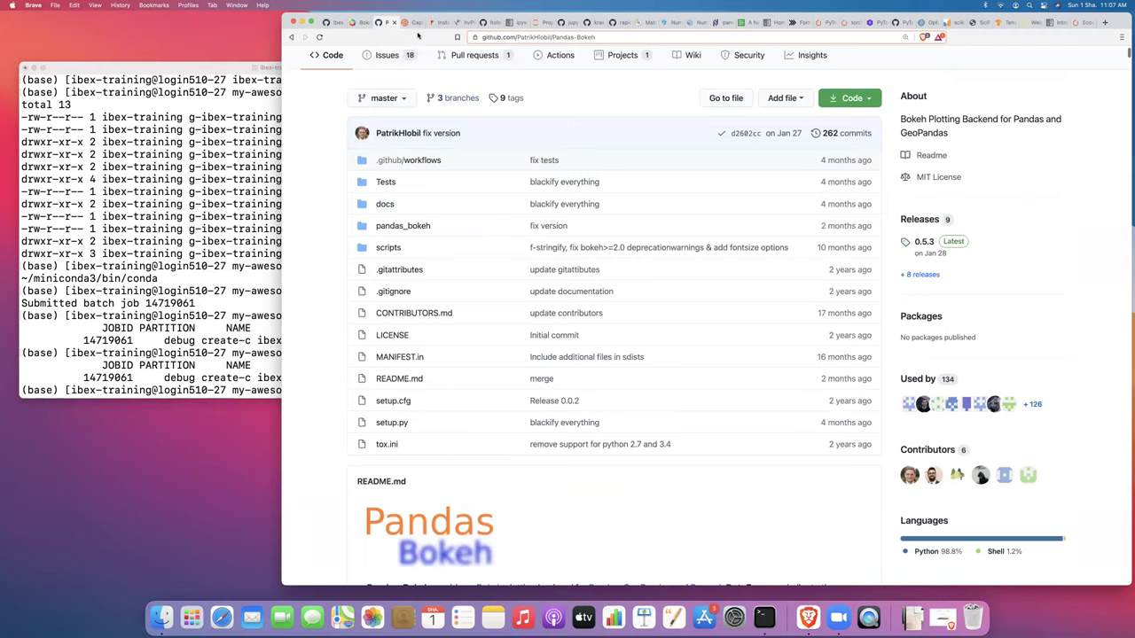
View the open pages for Captum, HoloViews, hvPlot, pyviz_comms and ipywidgets in turn.
left_click(409, 22)
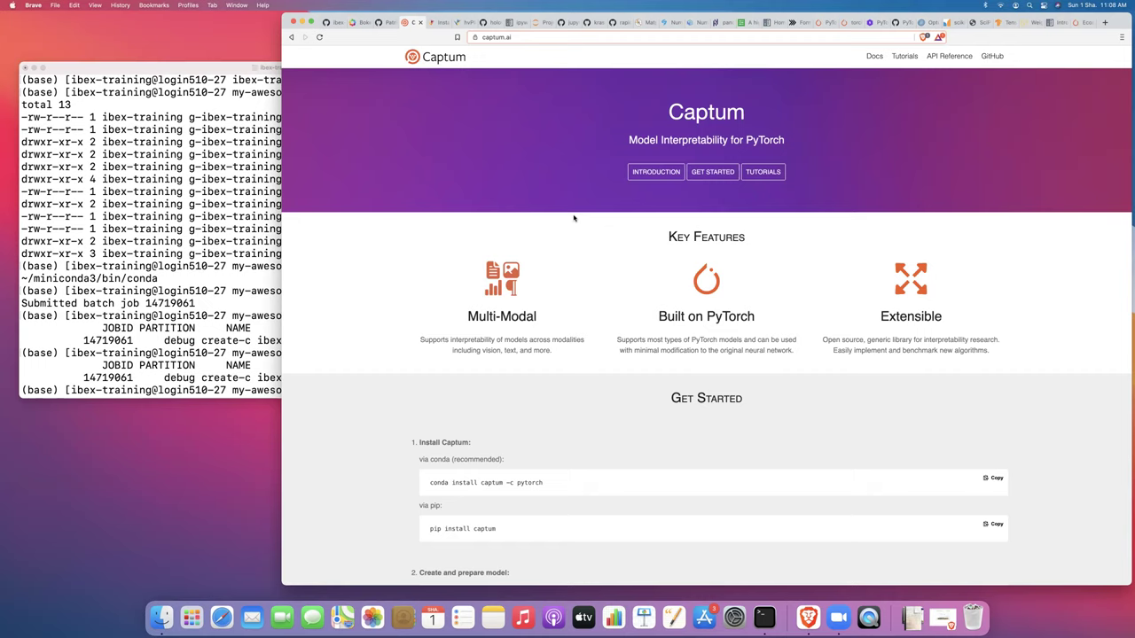
left_click(435, 24)
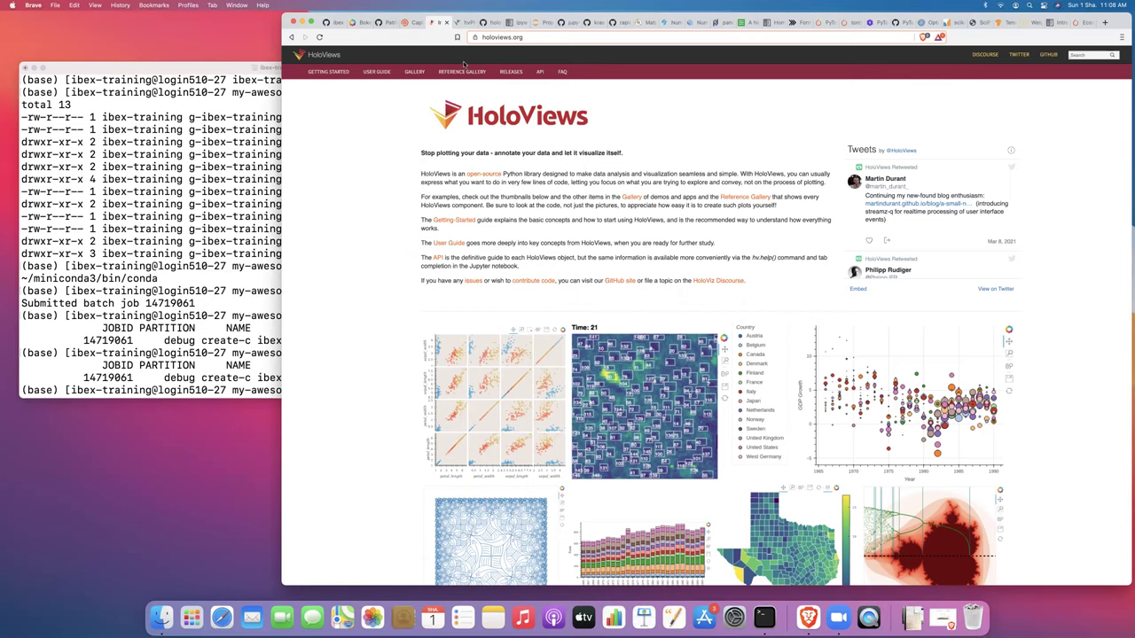
left_click(459, 22)
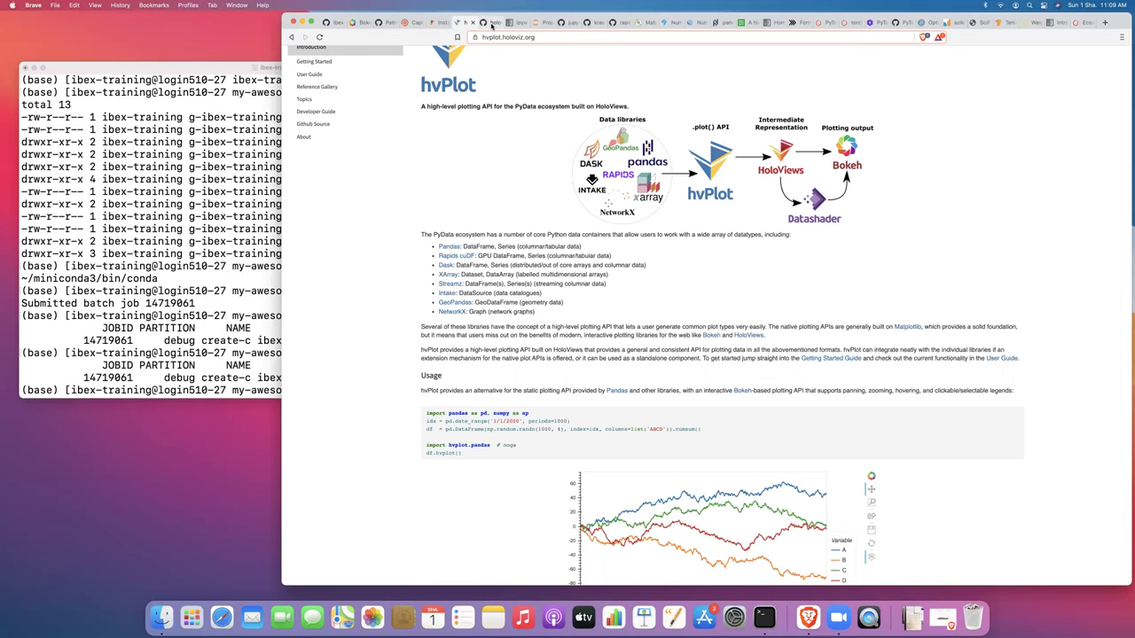
left_click(490, 23)
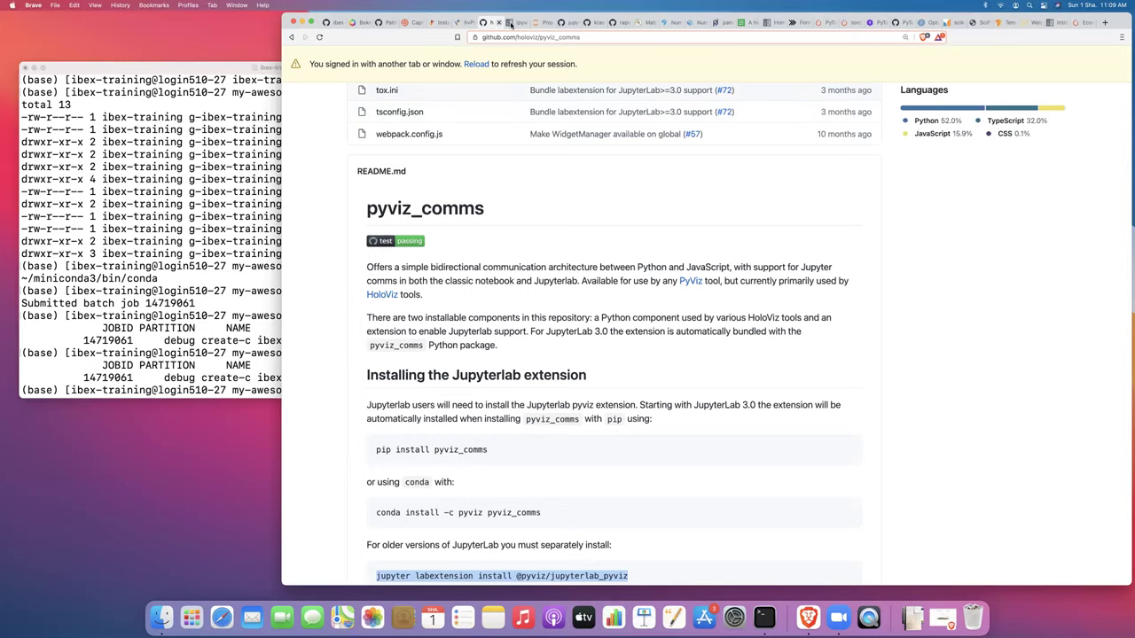
left_click(514, 23)
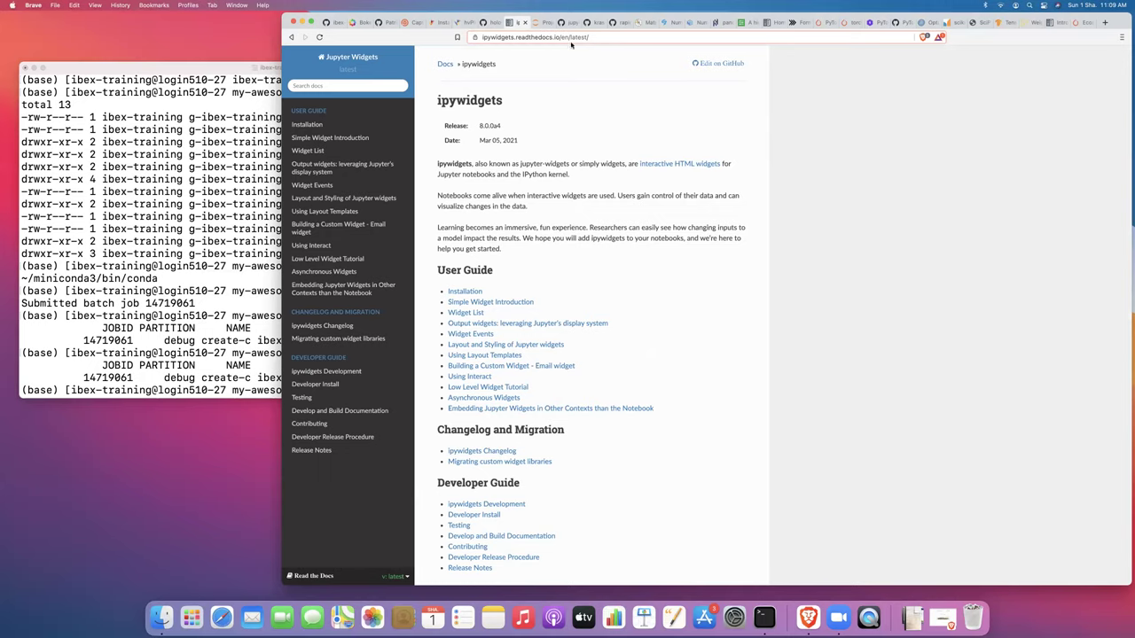
View the open Jupyter and jupyterlab-git pages, and read the jupyterlab-lsp README down to its code assistance features.
left_click(541, 22)
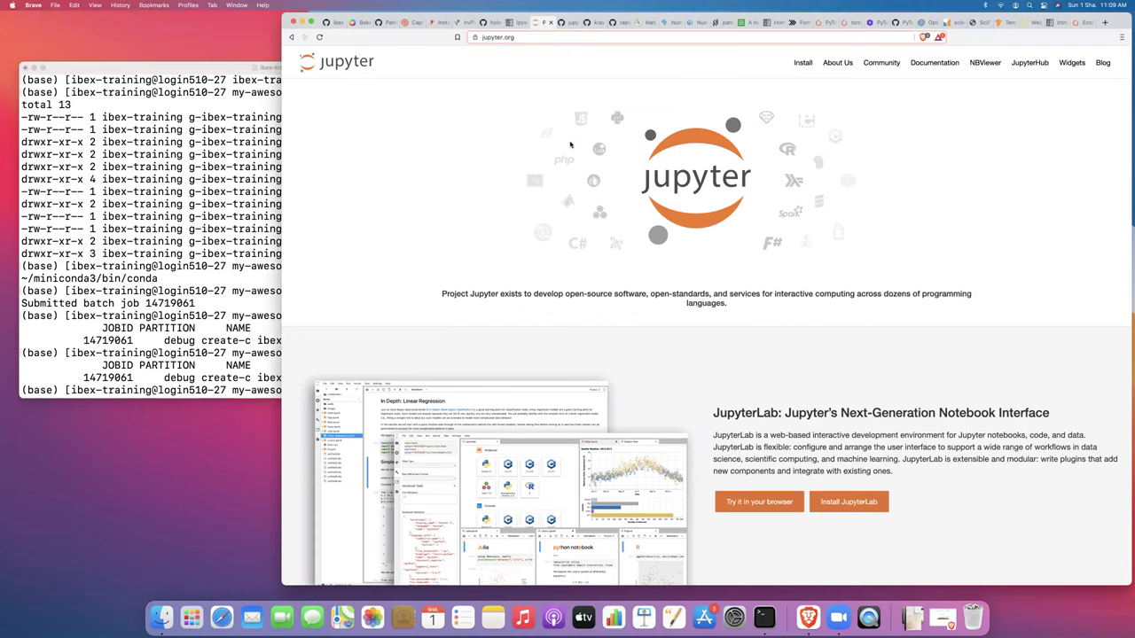
left_click(572, 24)
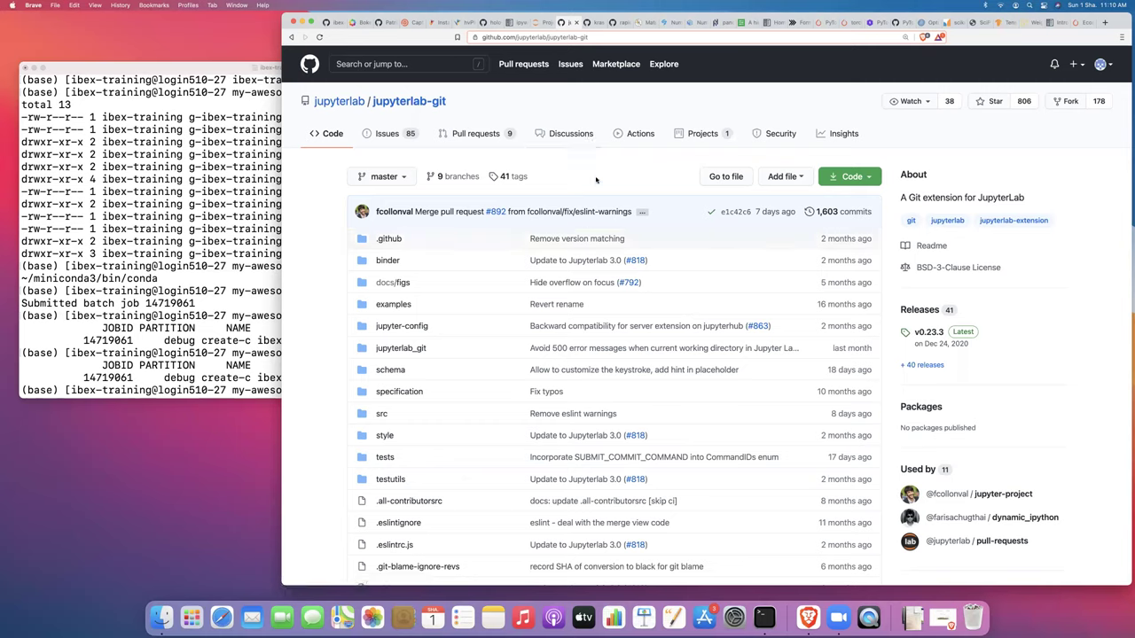
left_click(594, 22)
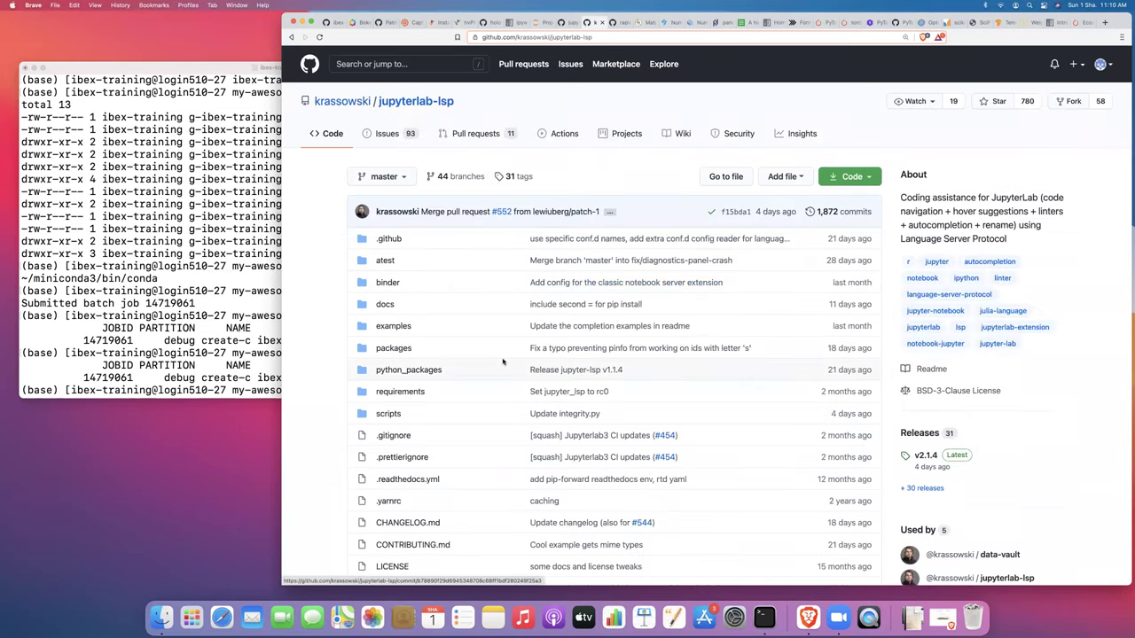
scroll(502, 362, "down", 1)
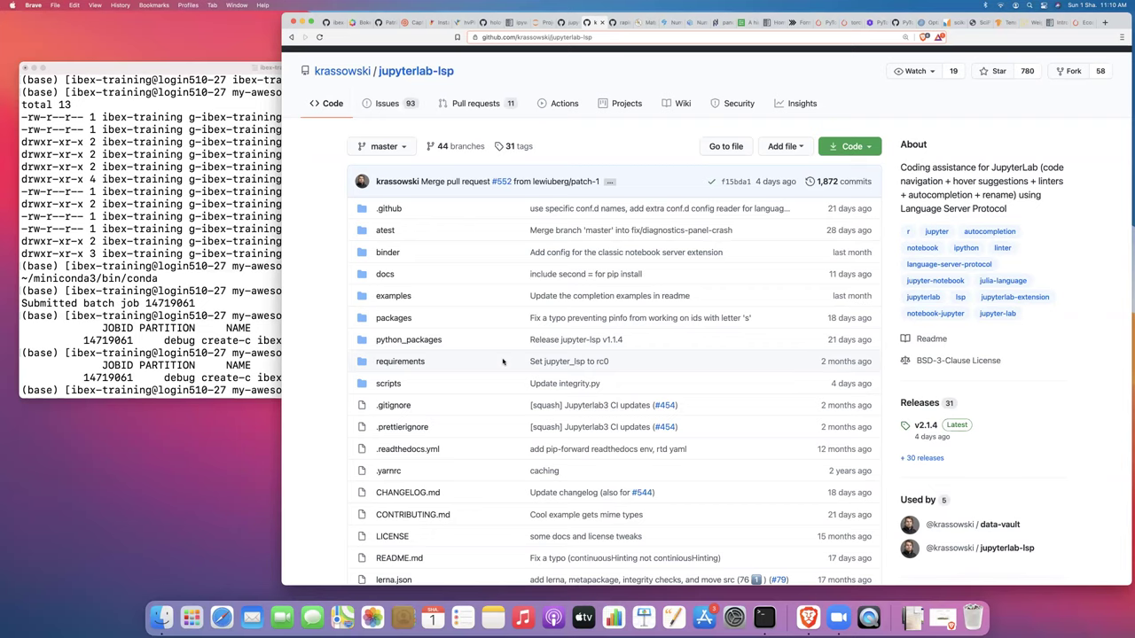
scroll(502, 361, "down", 15)
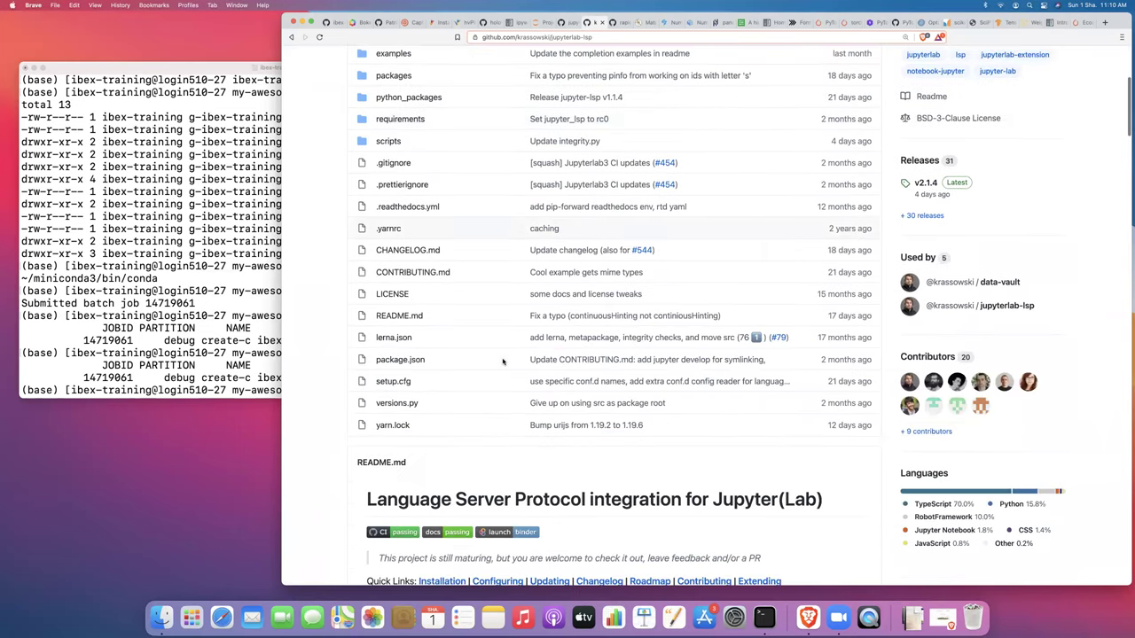
scroll(503, 360, "down", 5)
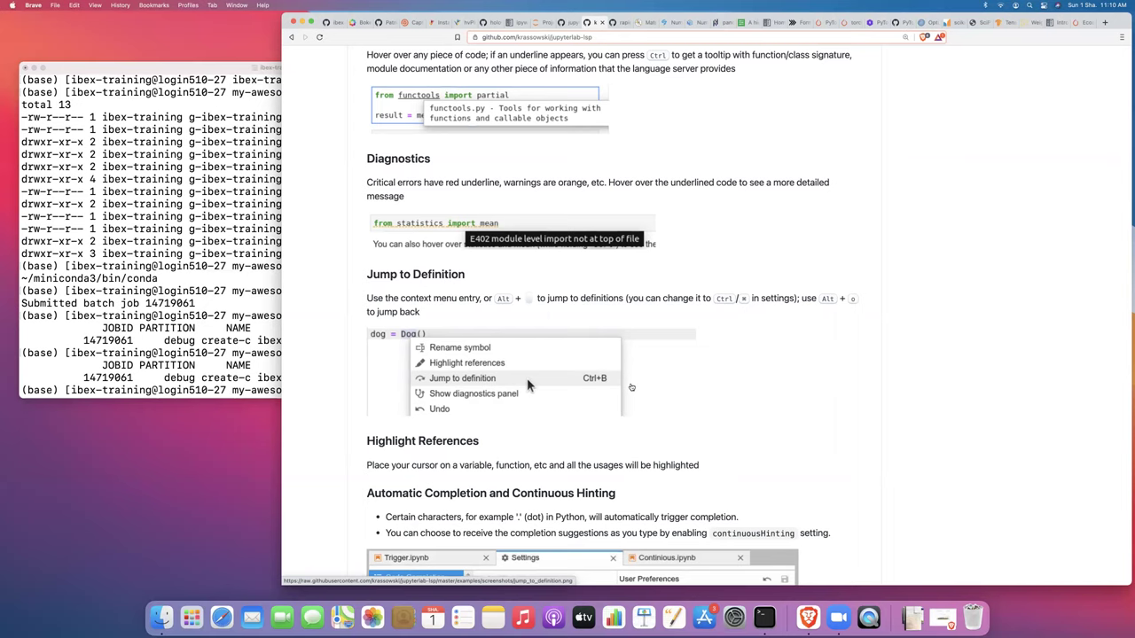
Read the jupyterlab-lsp README down to its automatic signature suggestions and view the open jupyterlab-nvdashboard repository's README.
scroll(631, 387, "down", 4)
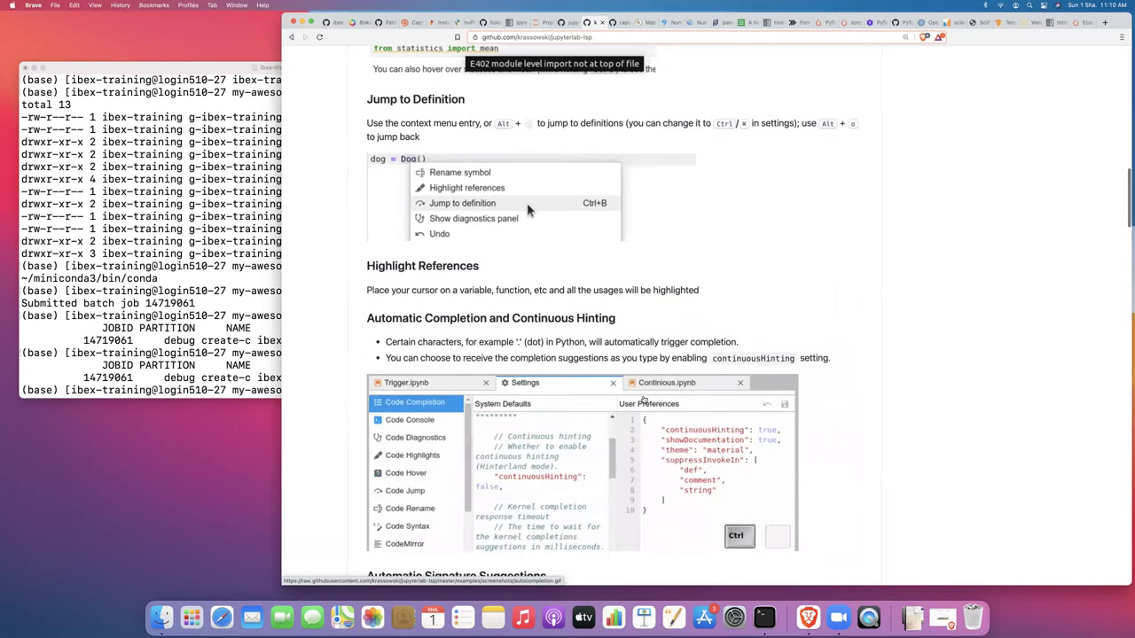
scroll(644, 400, "down", 3)
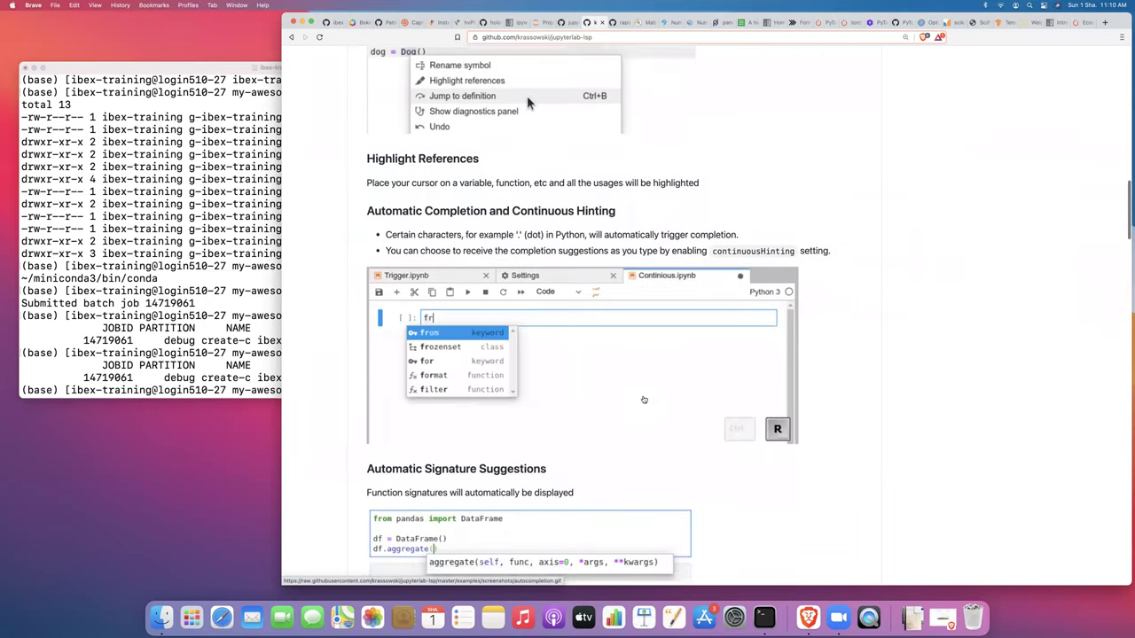
scroll(644, 400, "up", 3)
scroll(526, 211, "up", 10)
left_click(619, 27)
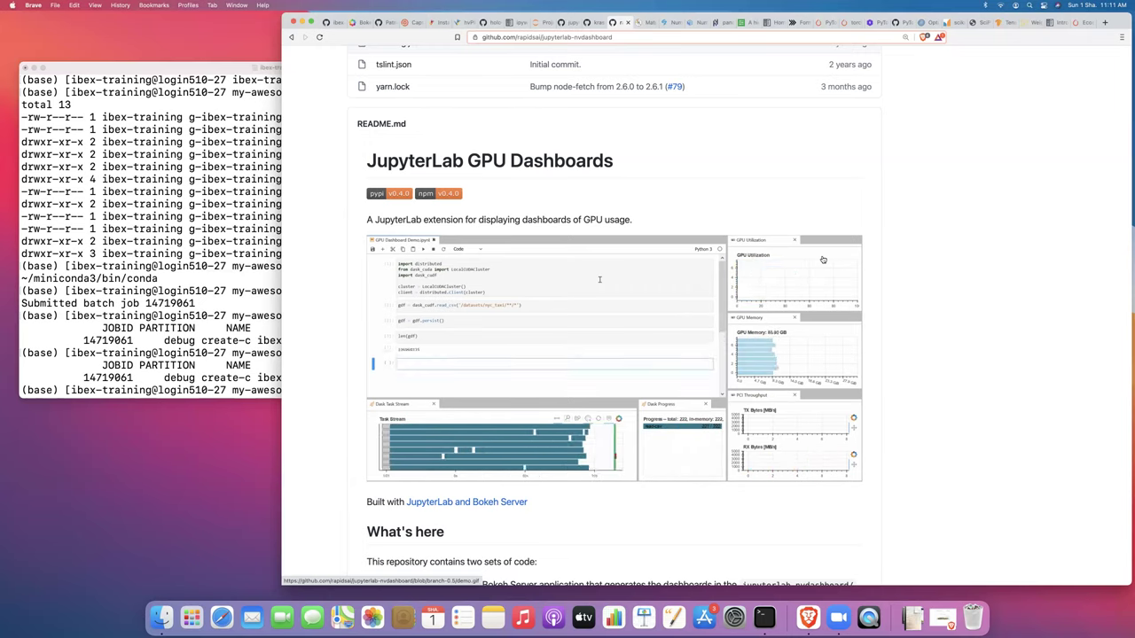
View the open Matplotlib, Numba, pandas and Panel websites in turn.
left_click(645, 24)
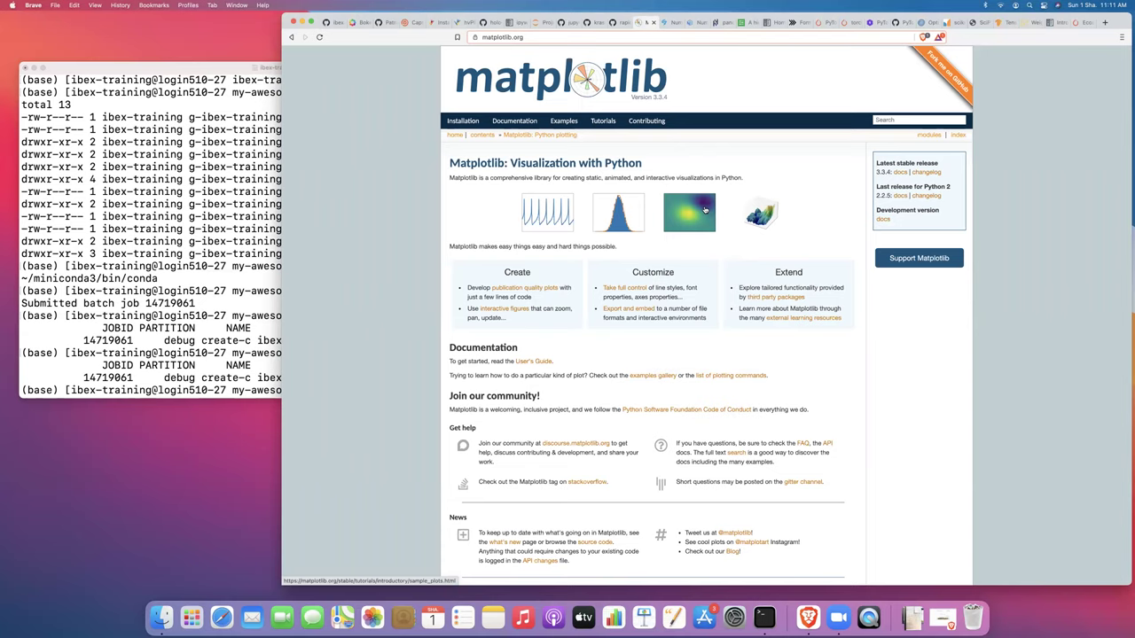
left_click(668, 24)
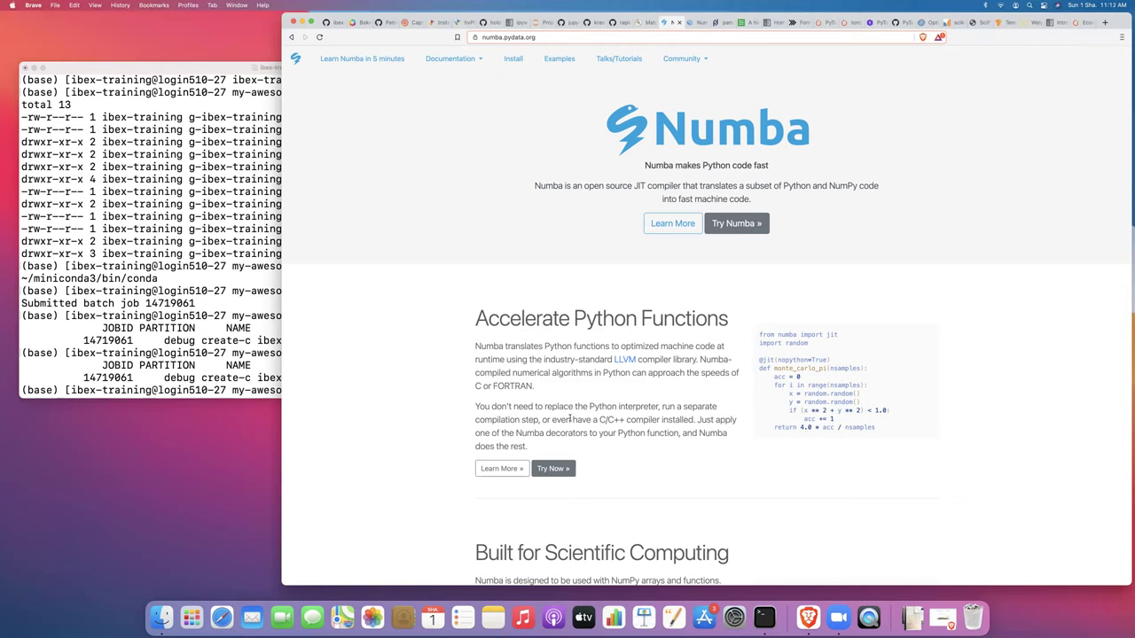
scroll(621, 430, "down", 1)
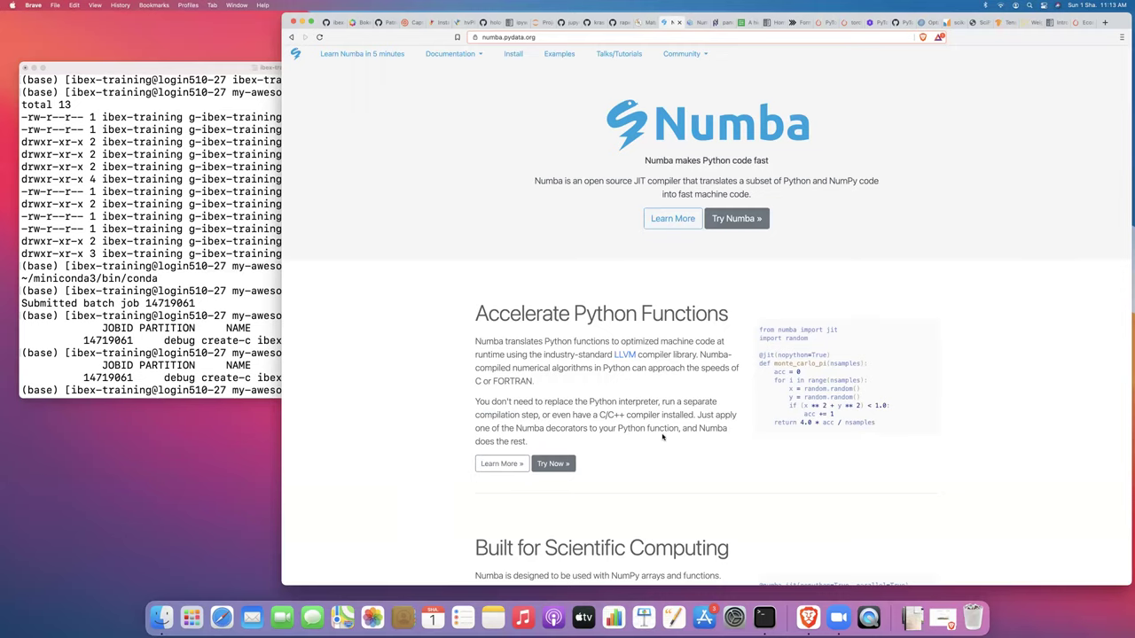
left_click(697, 23)
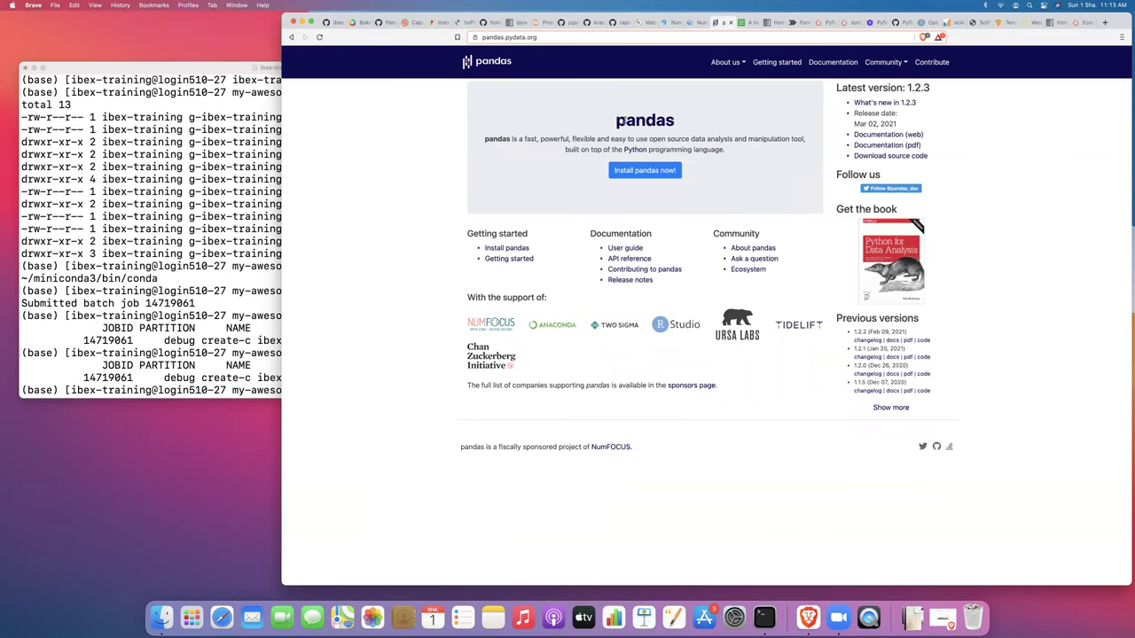
left_click(749, 24)
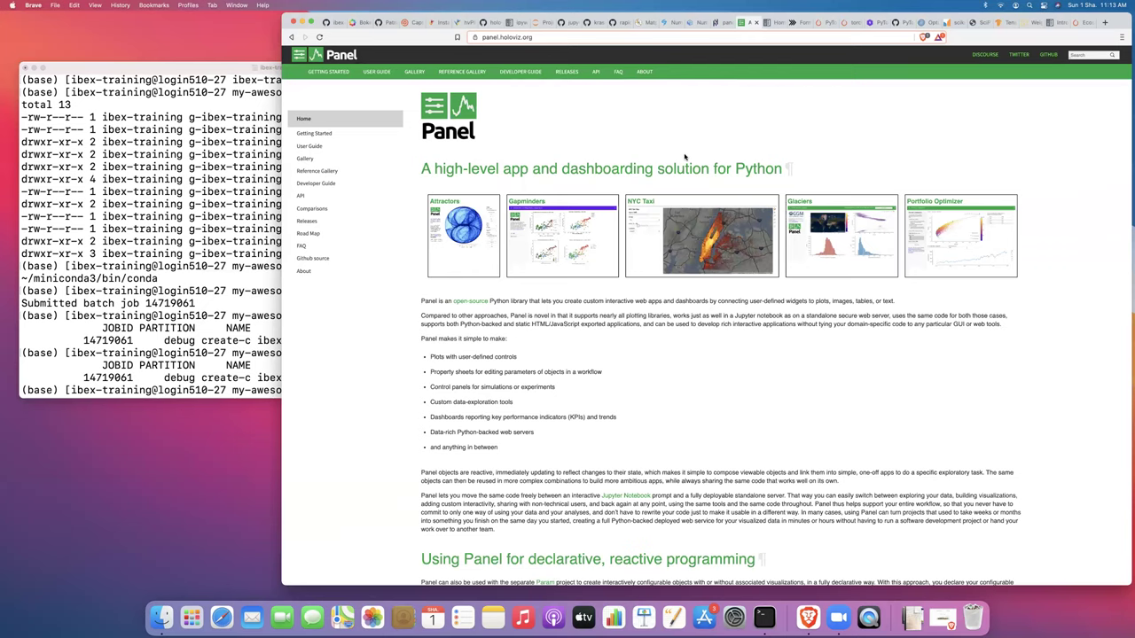
View the open pip documentation and read the Apache Arrow overview down to the Standardization Saves section.
left_click(774, 22)
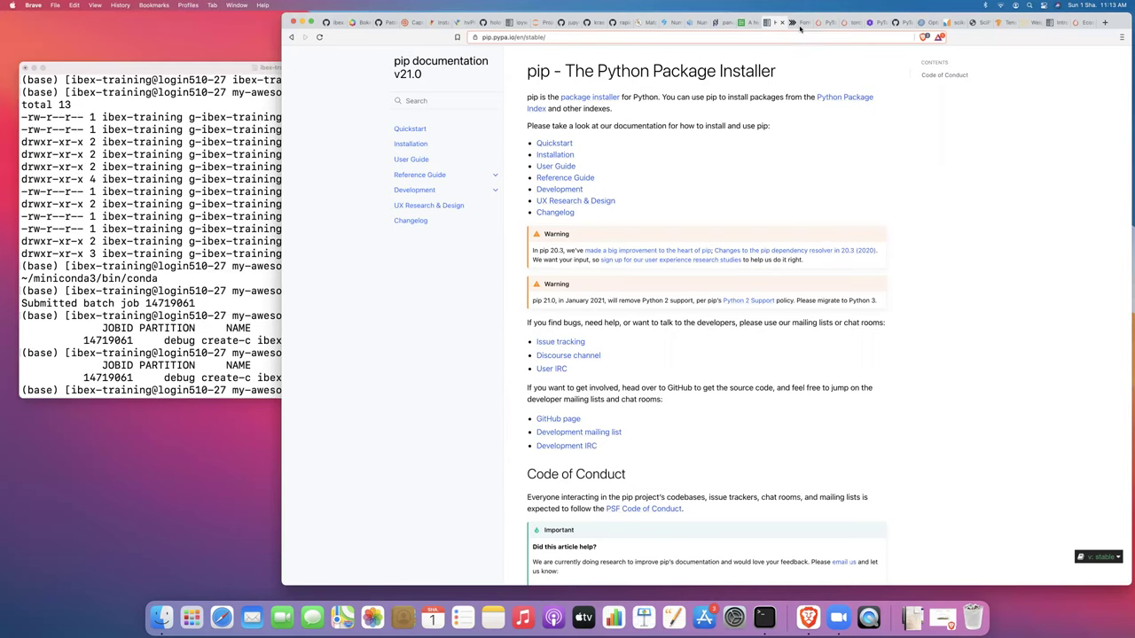
left_click(798, 24)
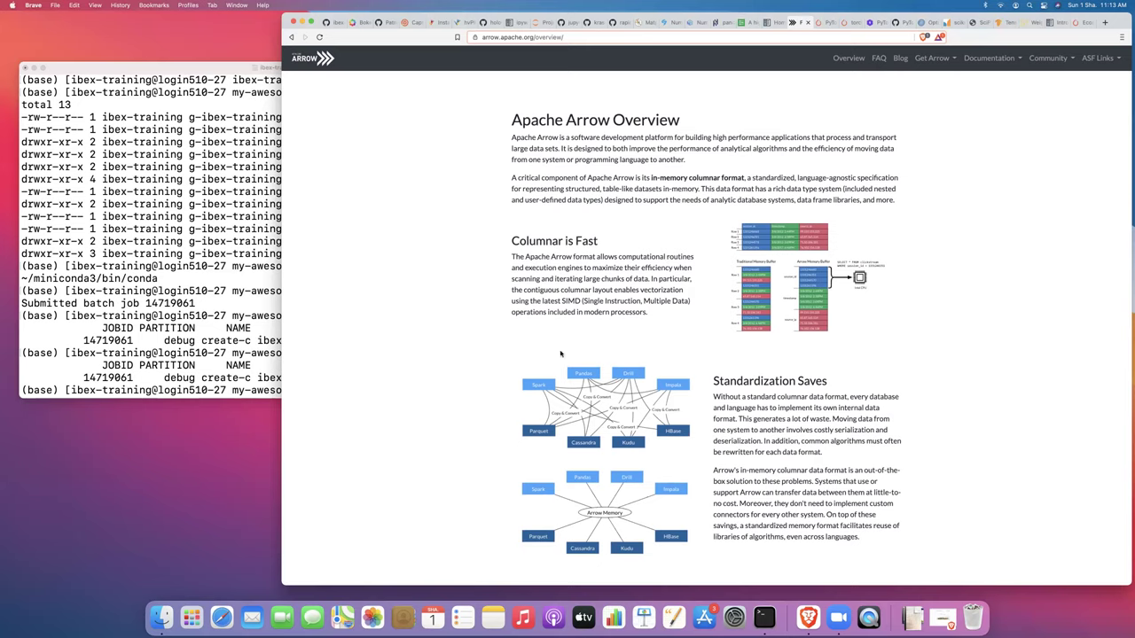
scroll(562, 359, "down", 2)
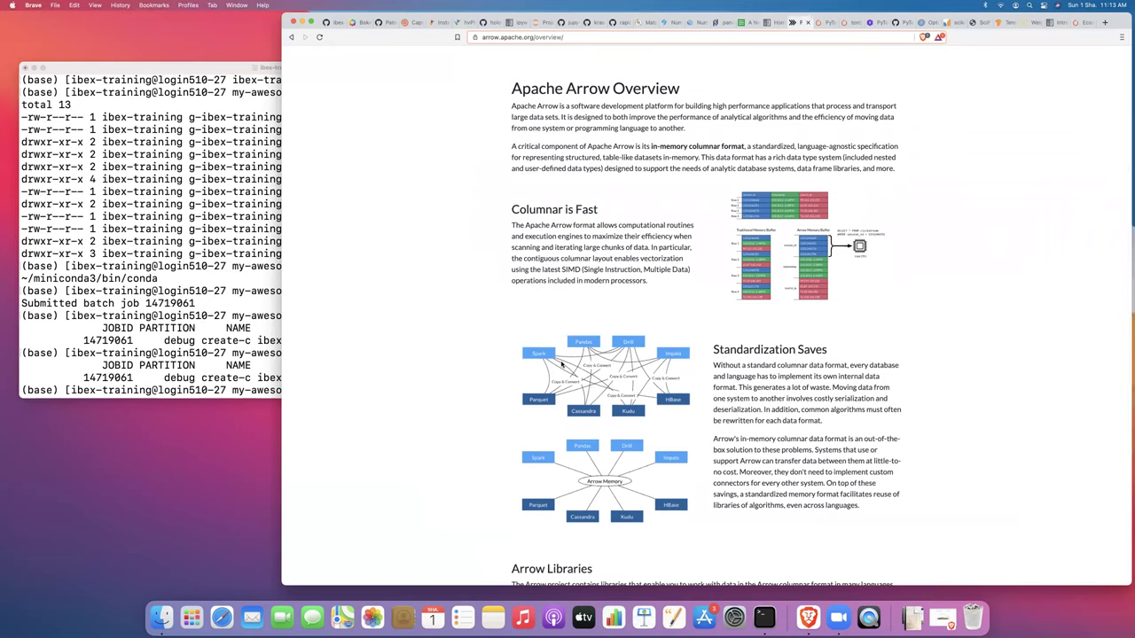
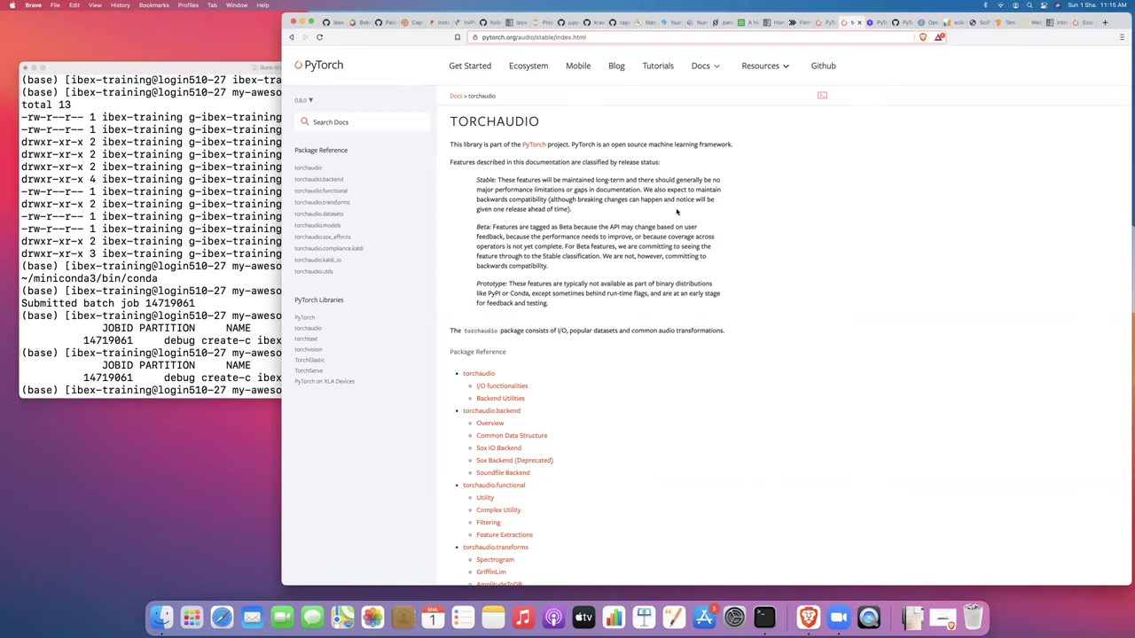
View the open PyTorch Lightning website, the TorchMetrics repository's README and the Optuna website.
left_click(872, 23)
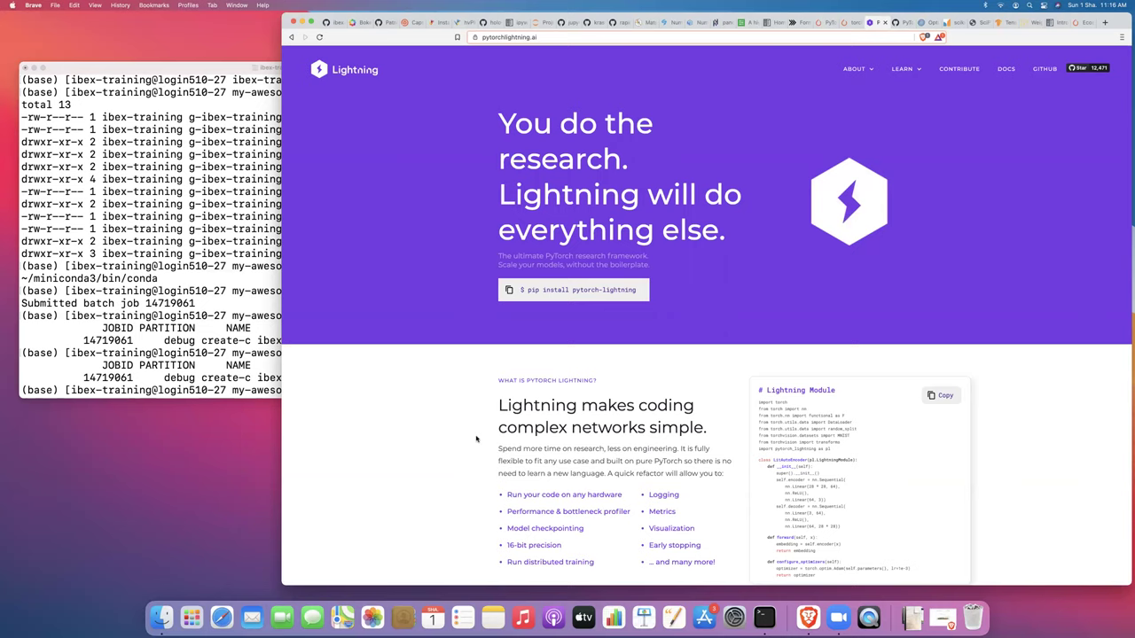
scroll(476, 438, "down", 1)
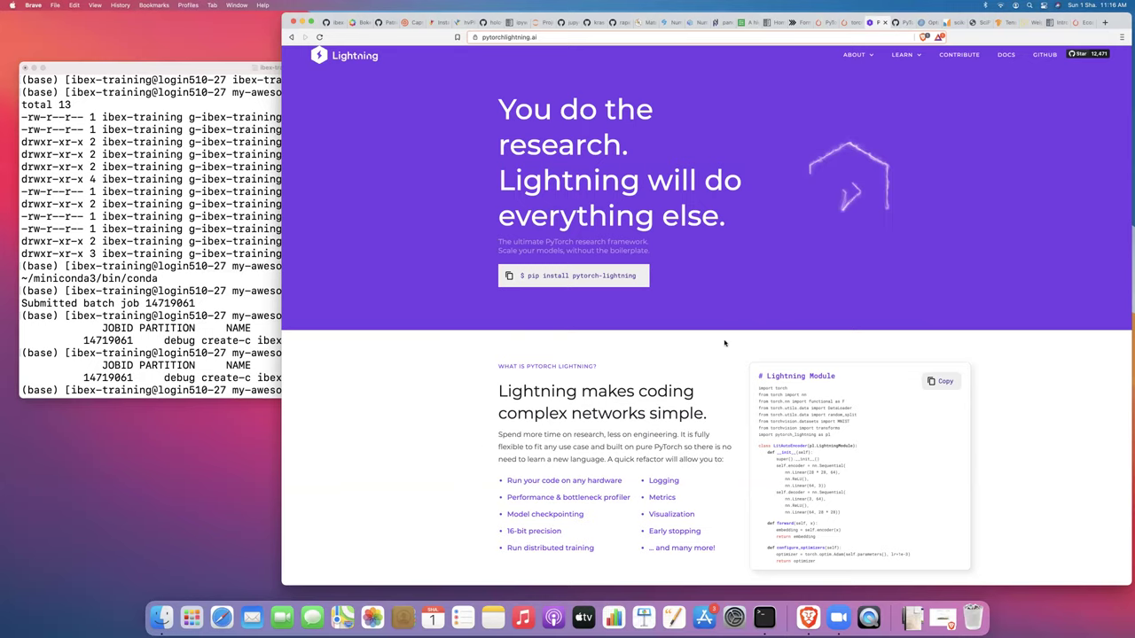
left_click(904, 22)
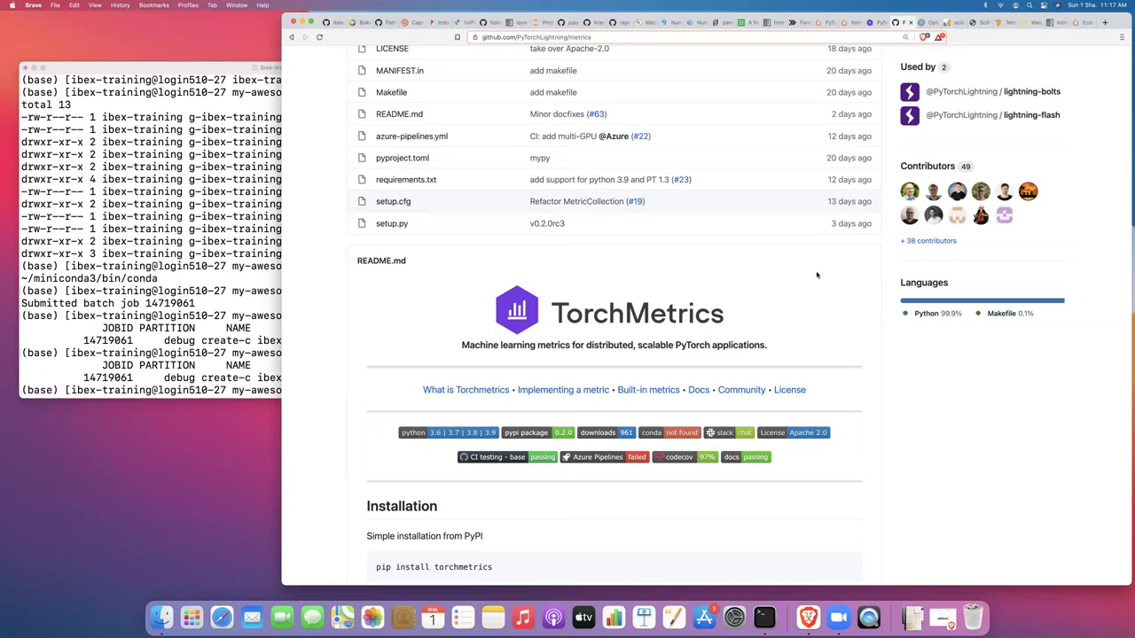
key("ctrl+Tab")
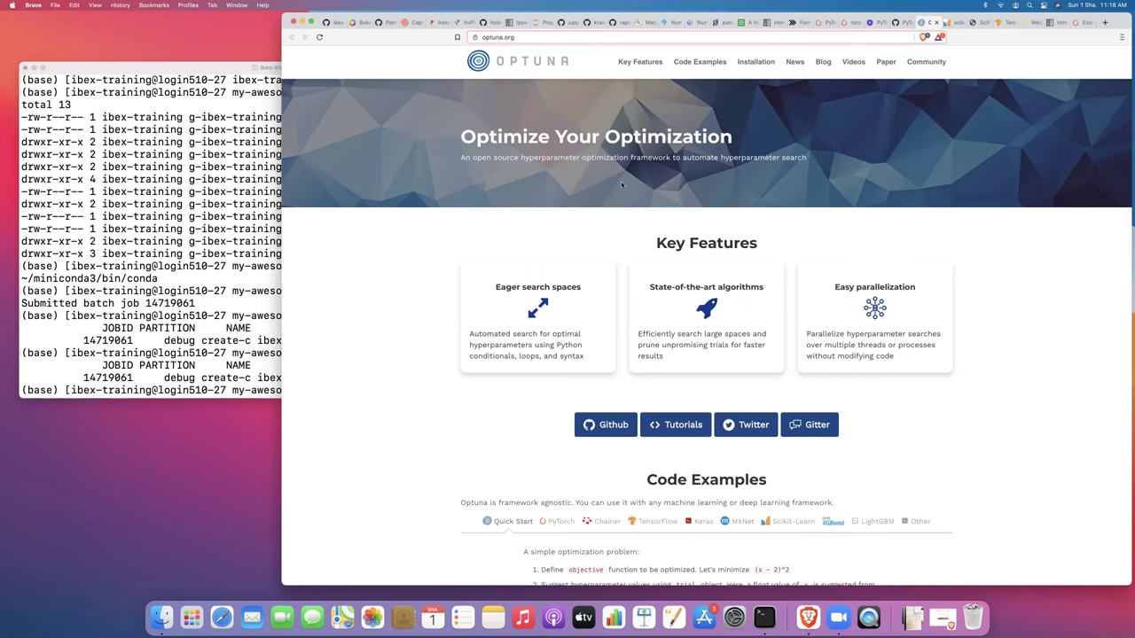
Look through the open scikit-learn homepage's overview of classification, regression, clustering, dimensionality reduction, model selection and preprocessing.
left_click(953, 23)
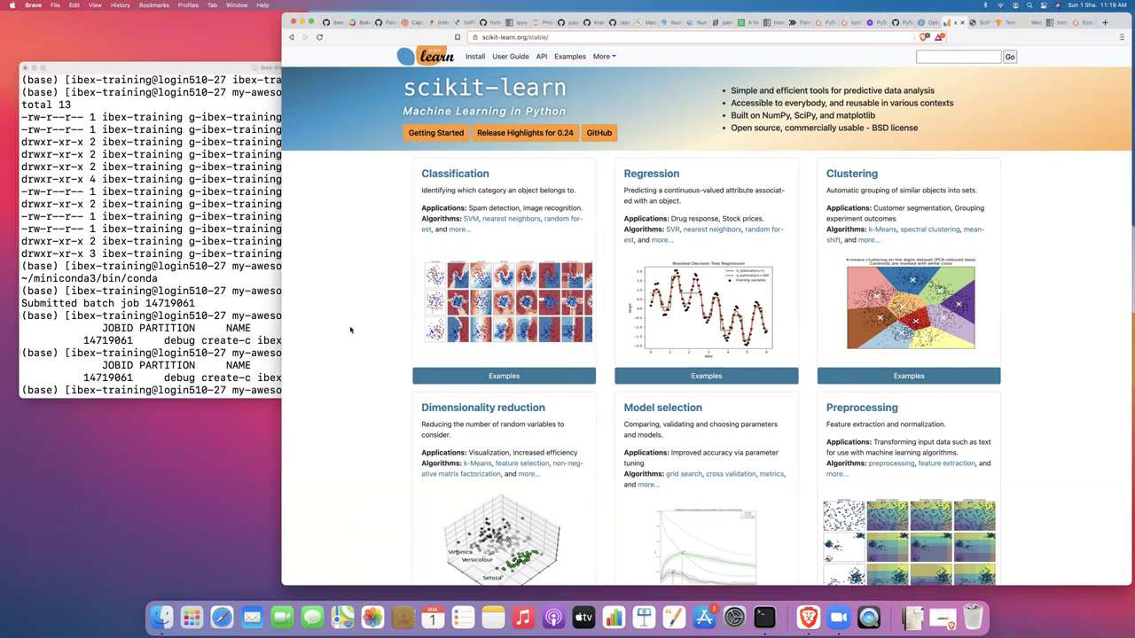
scroll(350, 330, "down", 5)
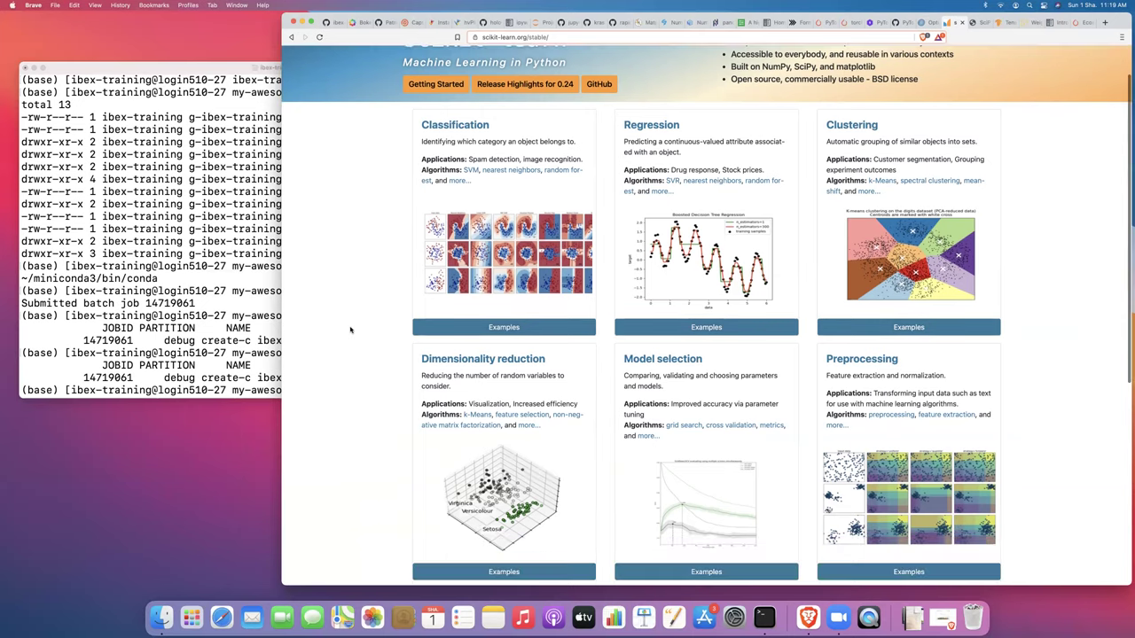
scroll(350, 330, "up", 2)
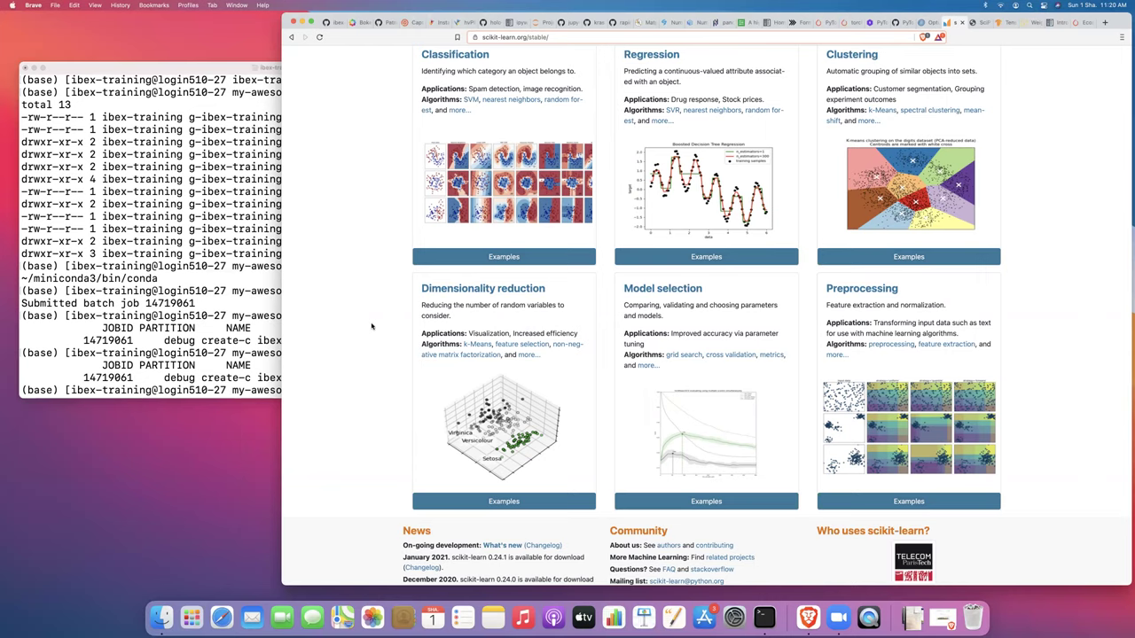
scroll(372, 326, "up", 1)
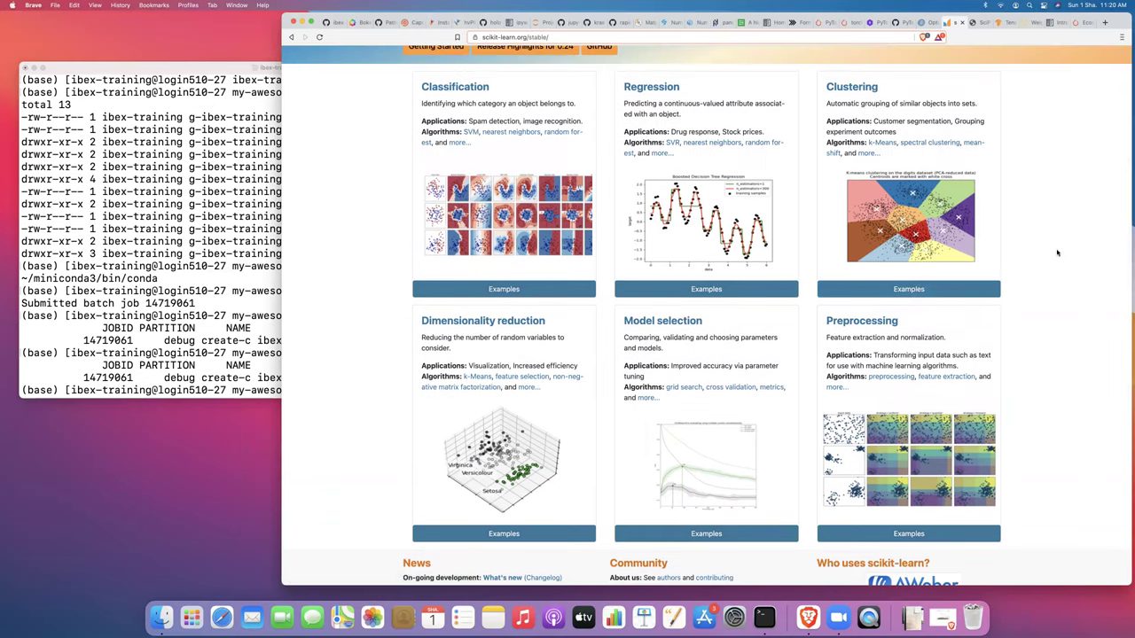
scroll(1055, 244, "up", 3)
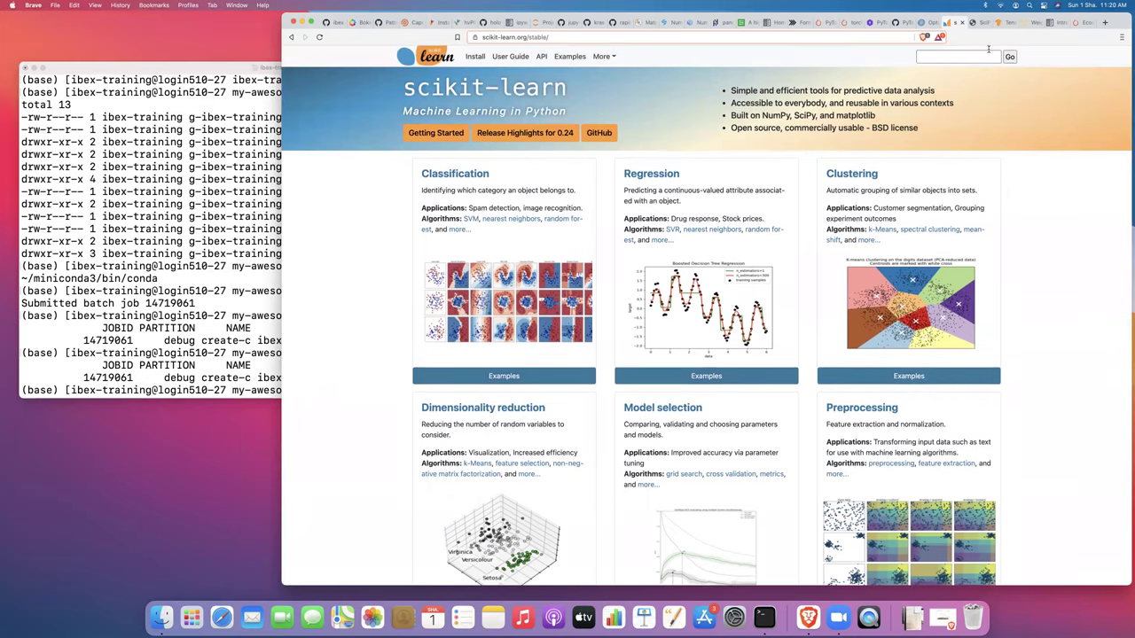
View the open SciPy, TensorBoard, Weights & Biases and xeus-python pages in turn.
left_click(981, 24)
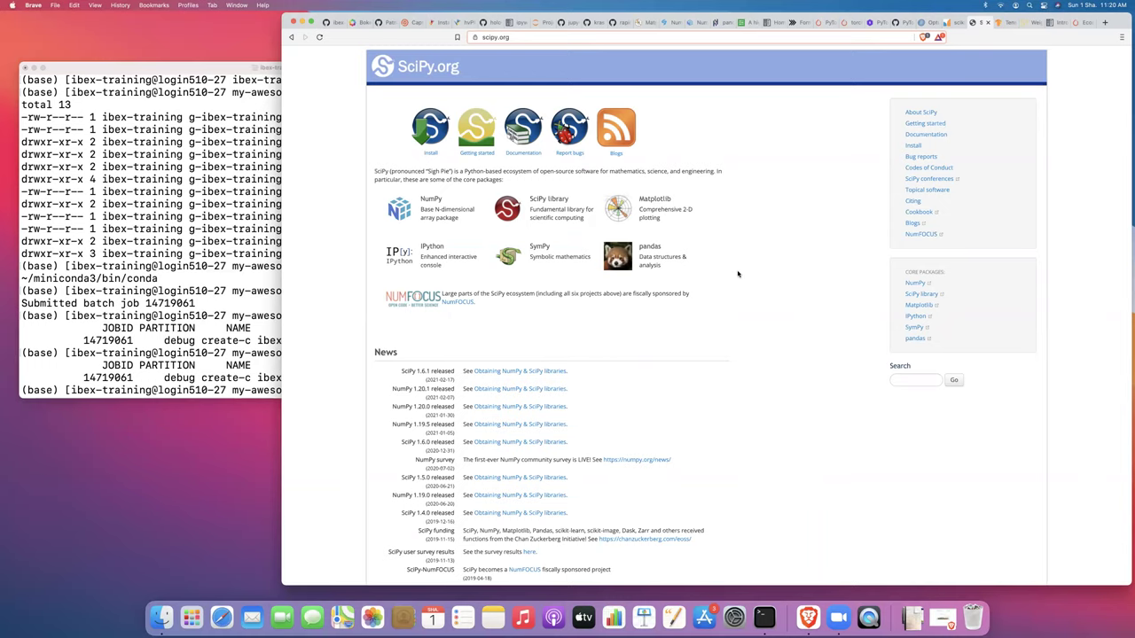
left_click(1002, 25)
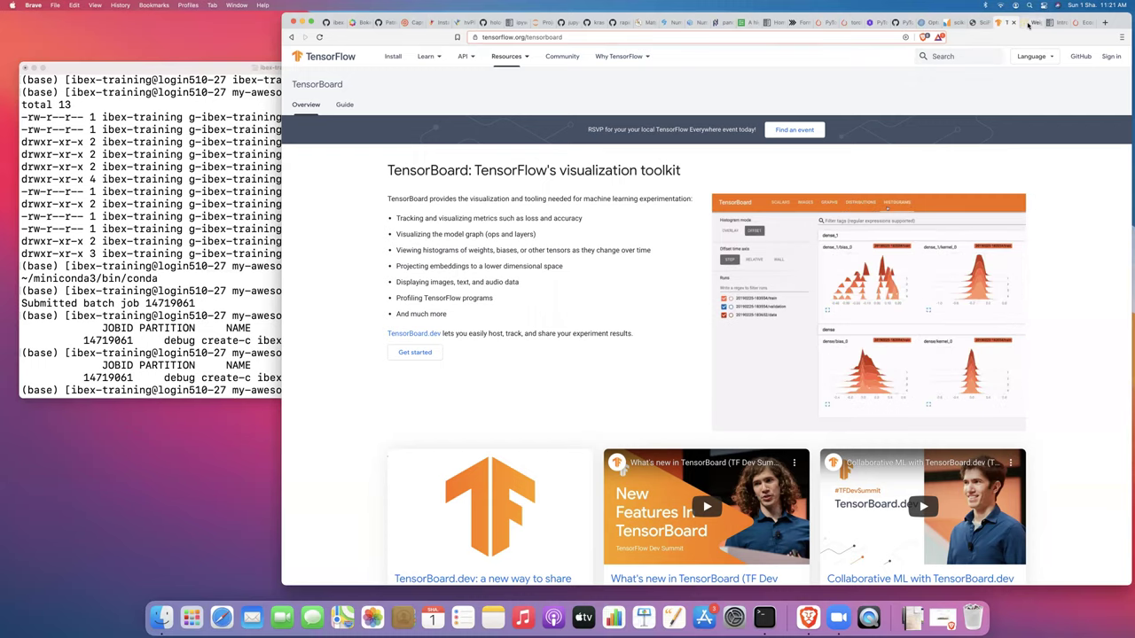
left_click(1031, 22)
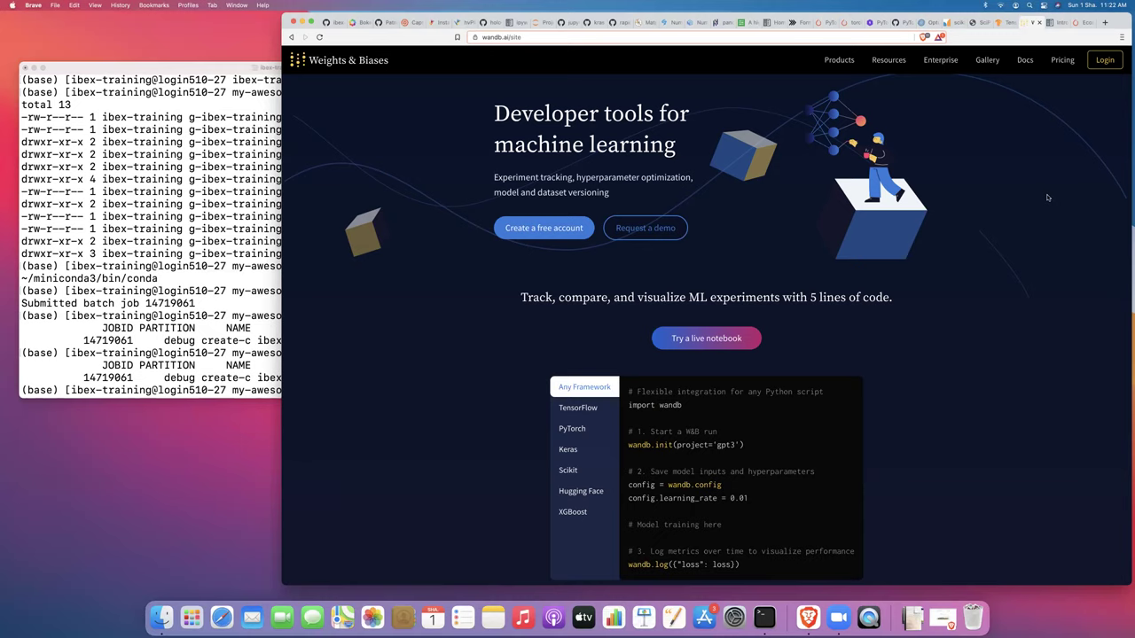
left_click(1053, 24)
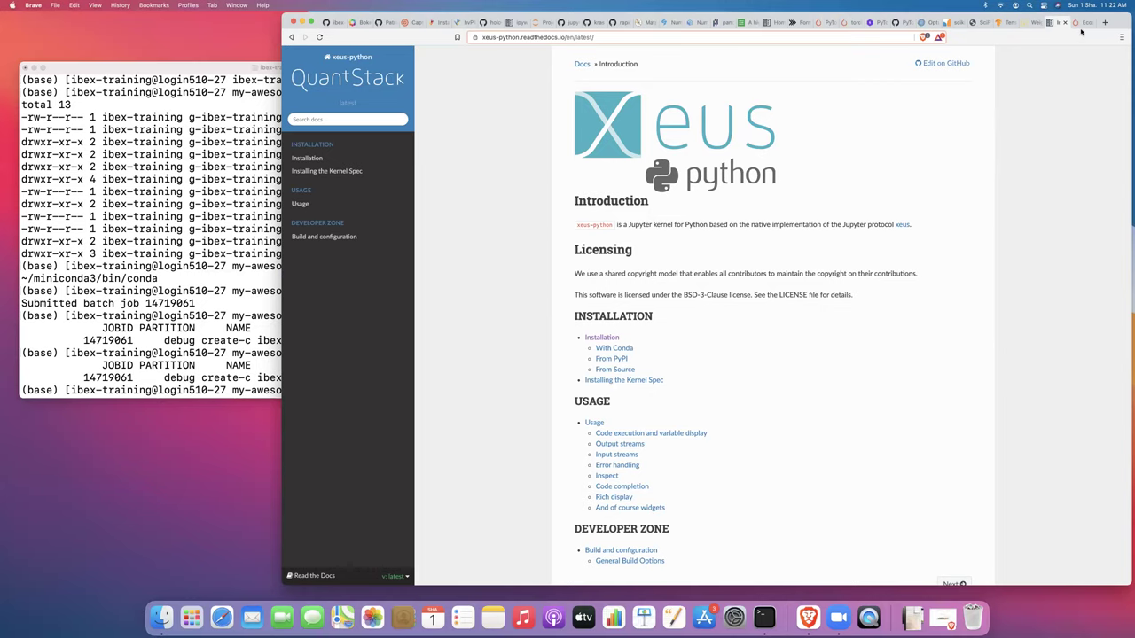
Switch to Terminal and rerun squeue -u ibex-training to check whether the environment build job is still in the queue.
left_click(249, 272)
key("Up")
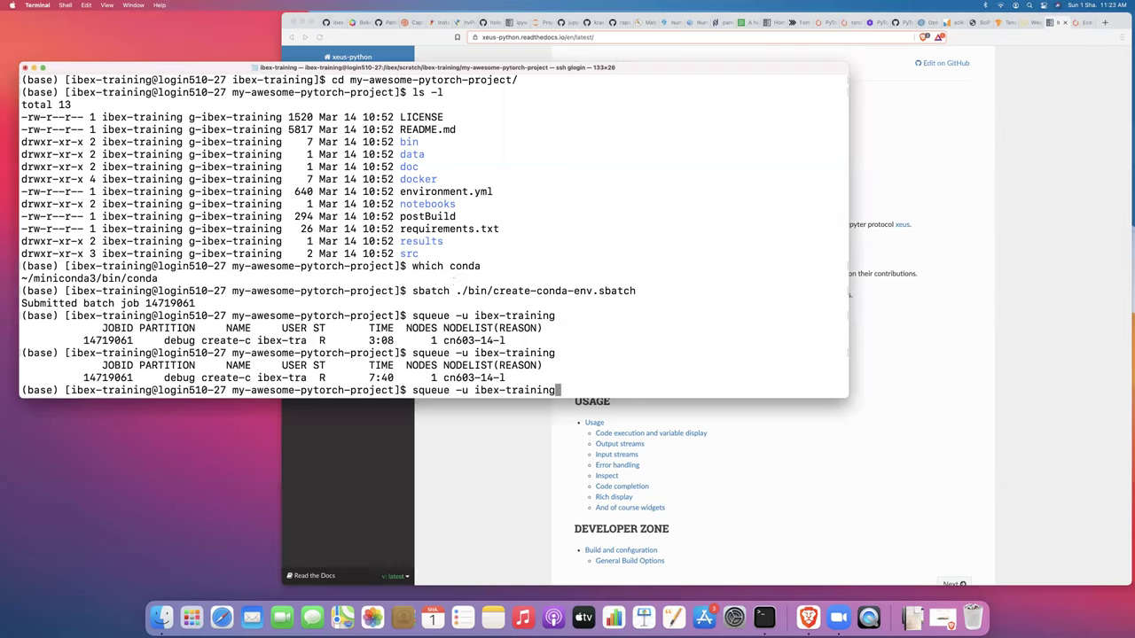
key("Return")
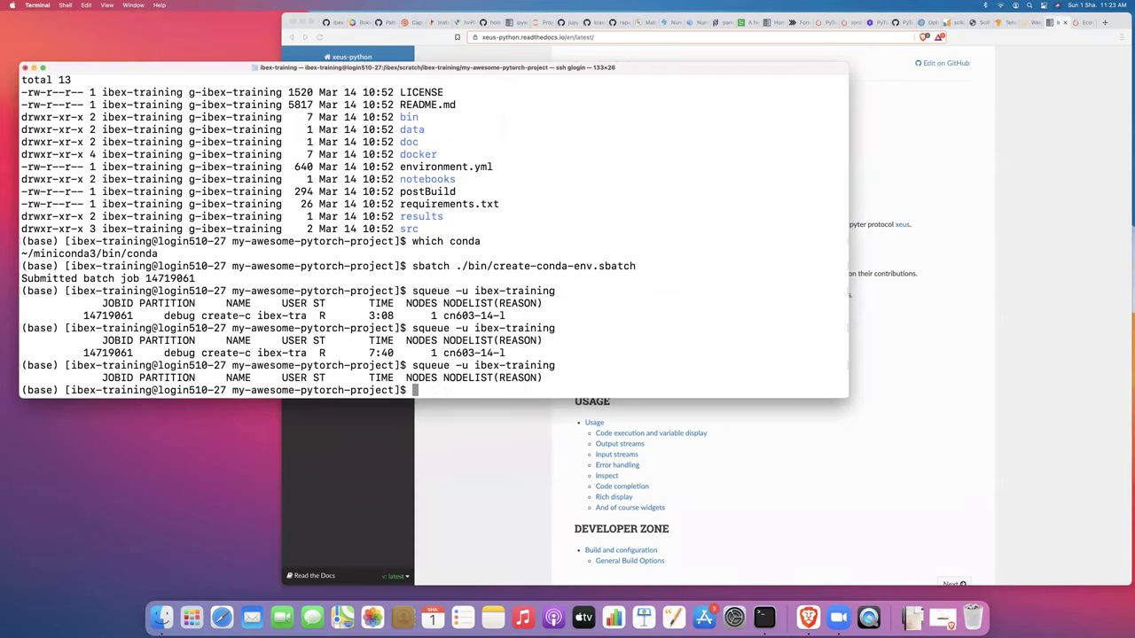
List the project directory with ls -l and highlight the env directory's entry.
type("ls -l")
key("Return")
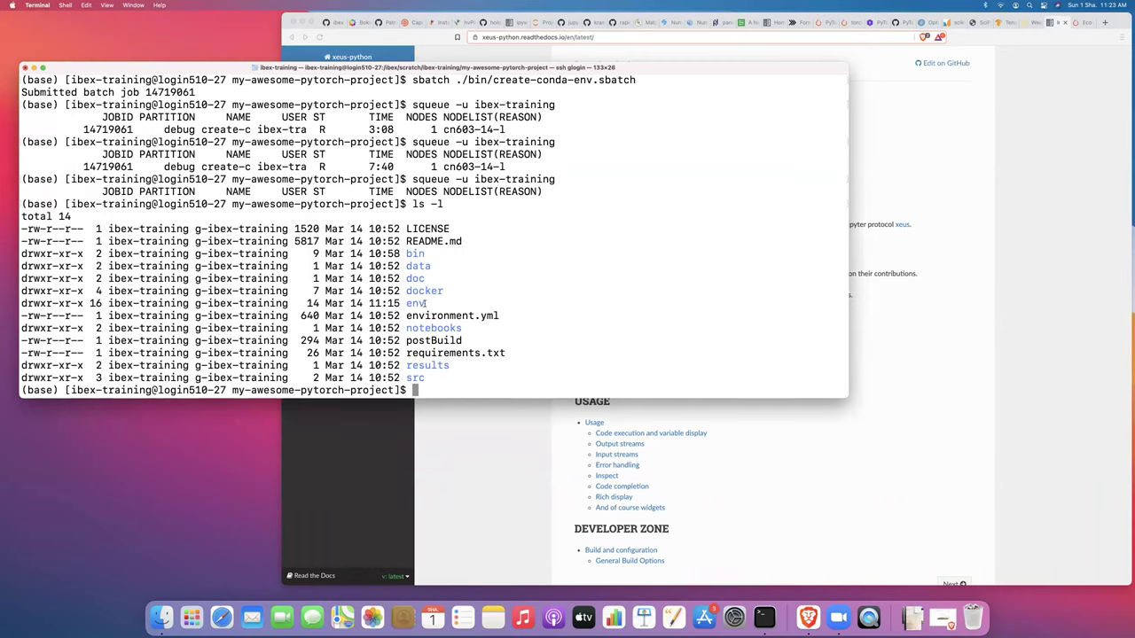
left_click_drag(426, 303, 19, 304)
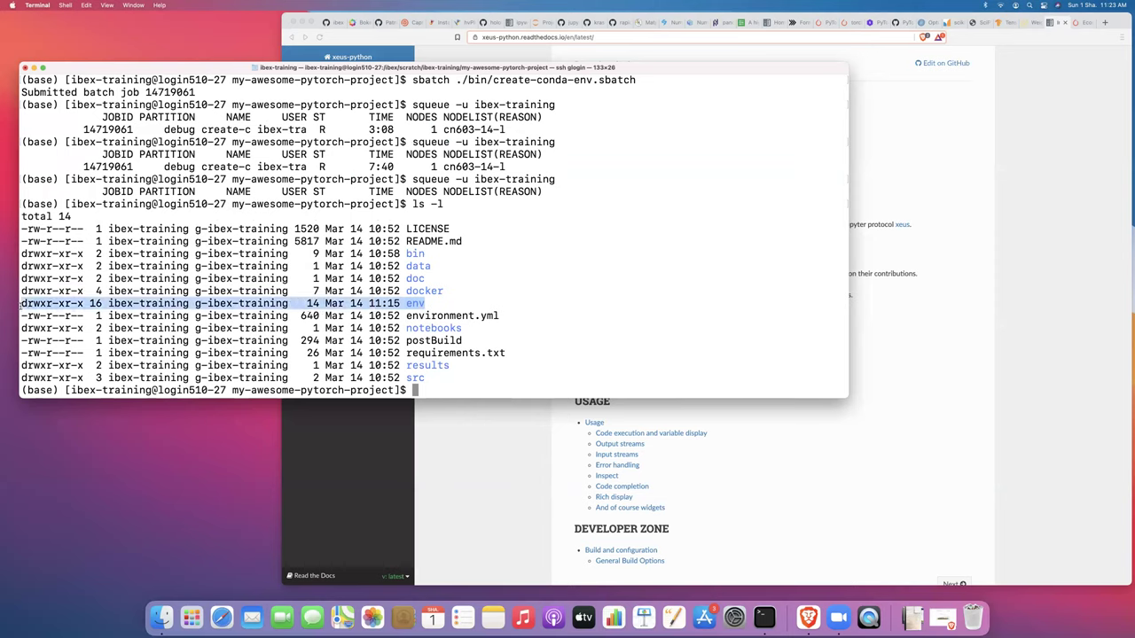
left_click(434, 394)
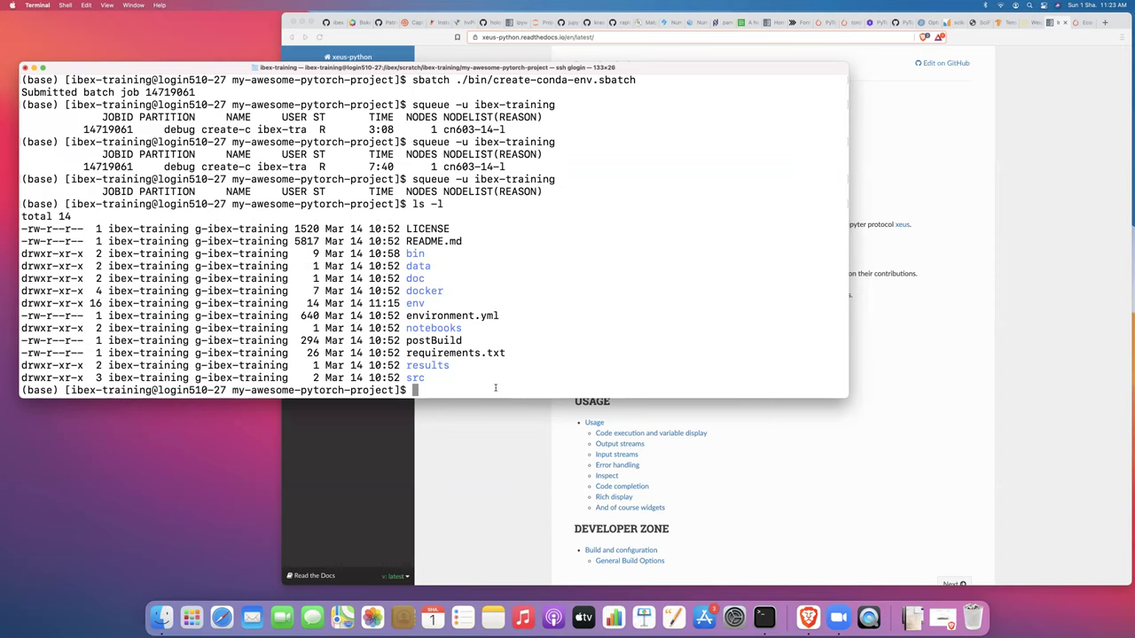
Print bin/create-conda-env-14719061-slurm.err with cat, comparing the job ID in its name with the squeue listing, and highlight the log output.
type("cat bin/")
key("Tab")
type("-")
key("Tab")
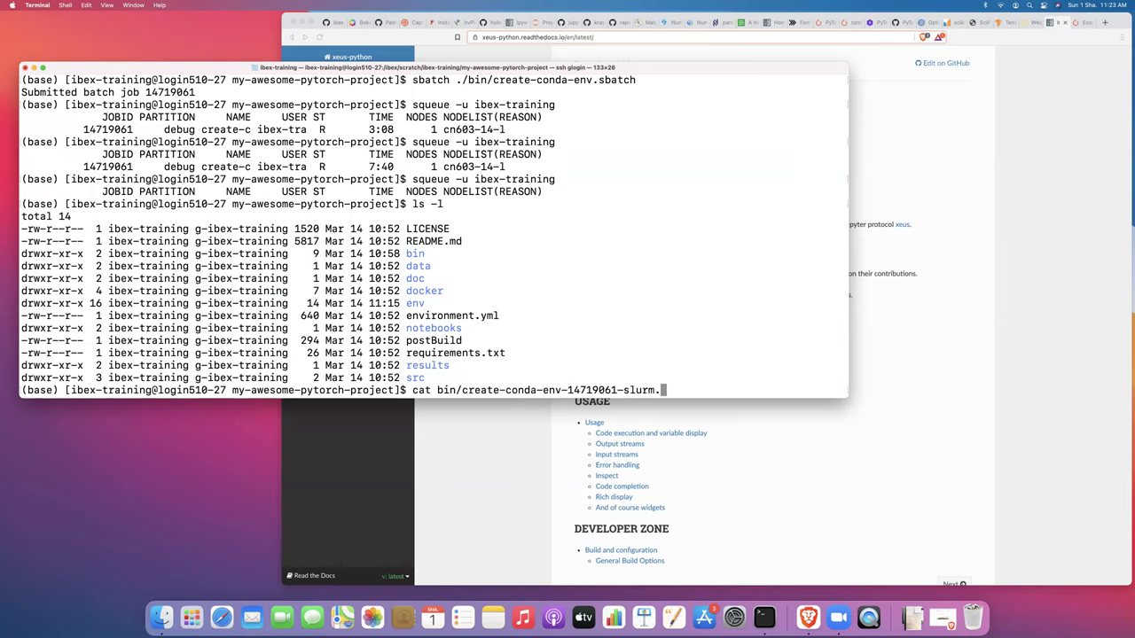
type("err")
left_click_drag(573, 390, 617, 390)
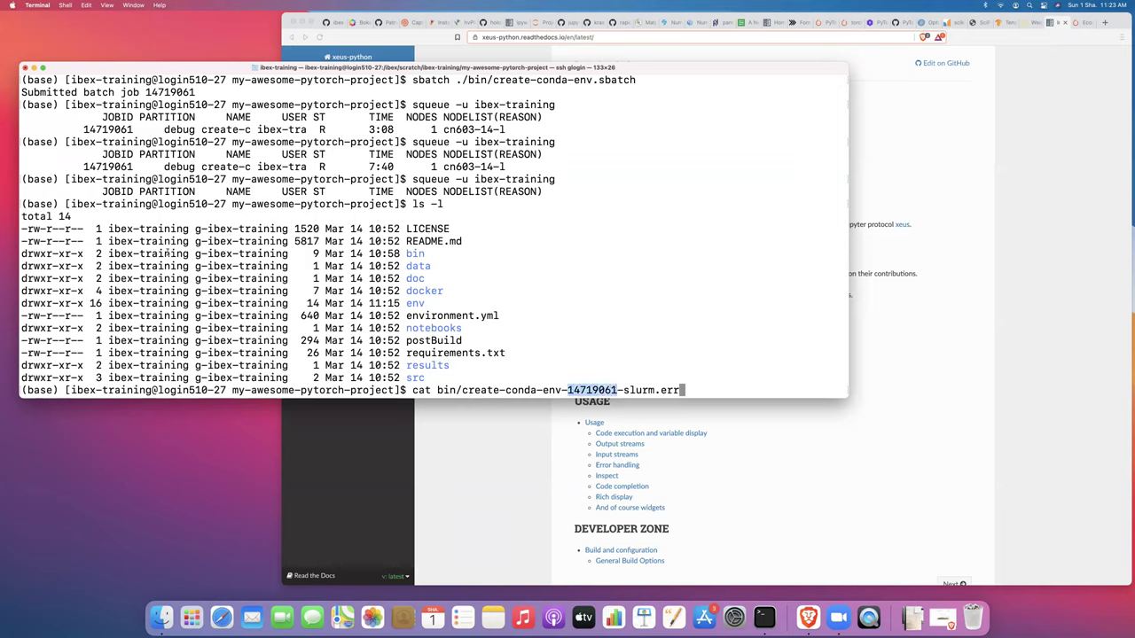
left_click_drag(84, 166, 134, 167)
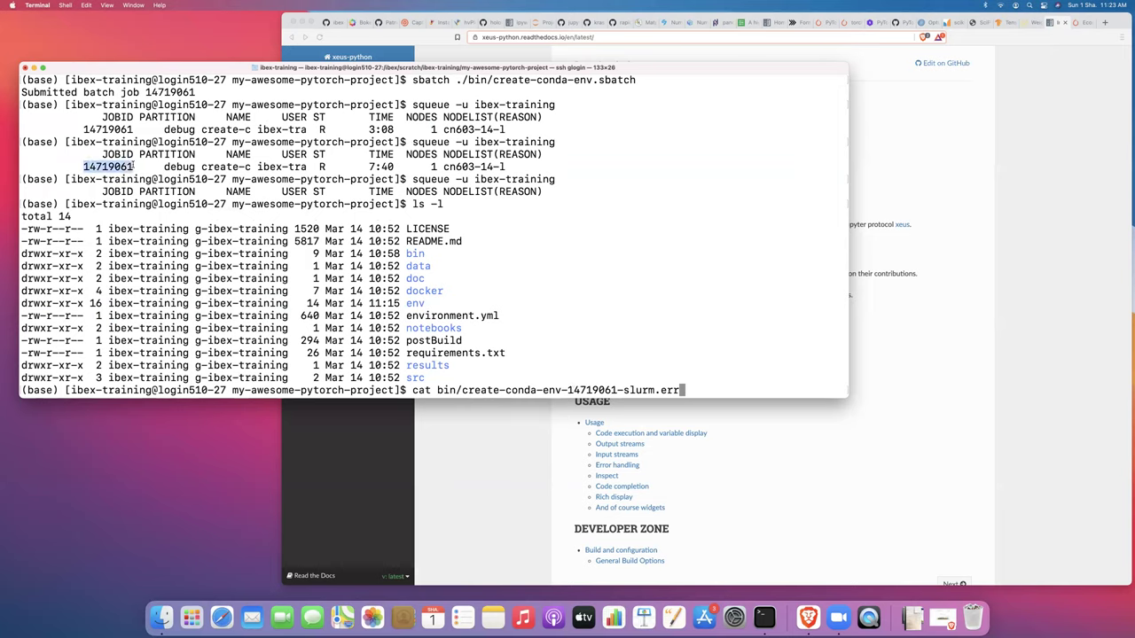
left_click(701, 391)
key("Return")
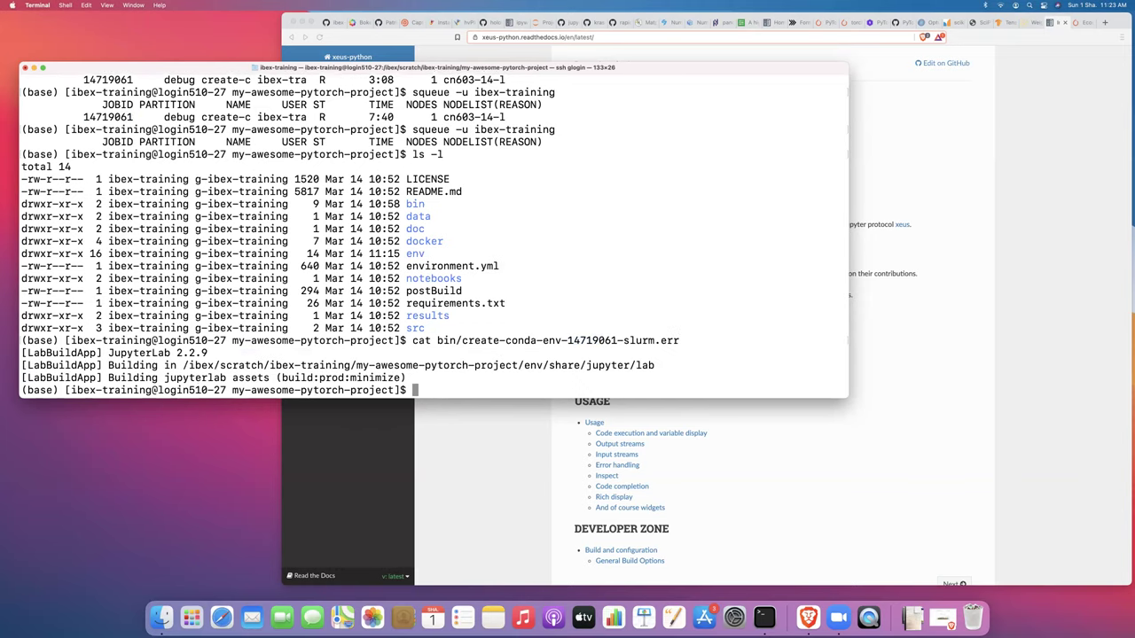
left_click_drag(406, 378, 71, 353)
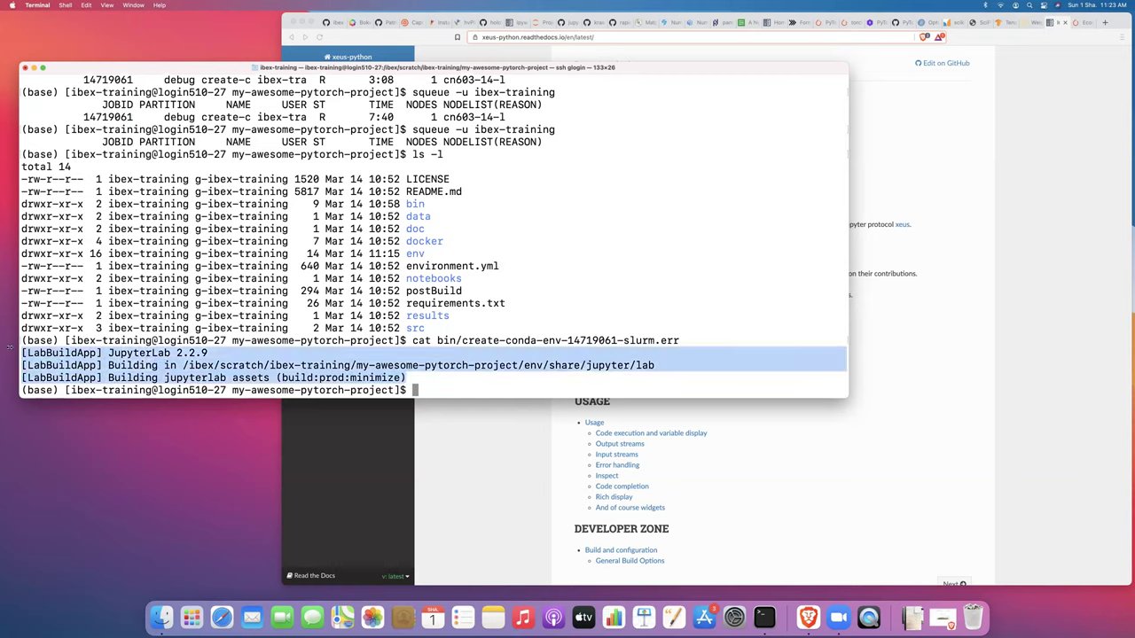
Print the environment build job's output log, bin/create-conda-env-14719061-slurm.out, with cat.
key("Up")
key("BackSpace")
key("BackSpace")
key("BackSpace")
type("out")
key("Return")
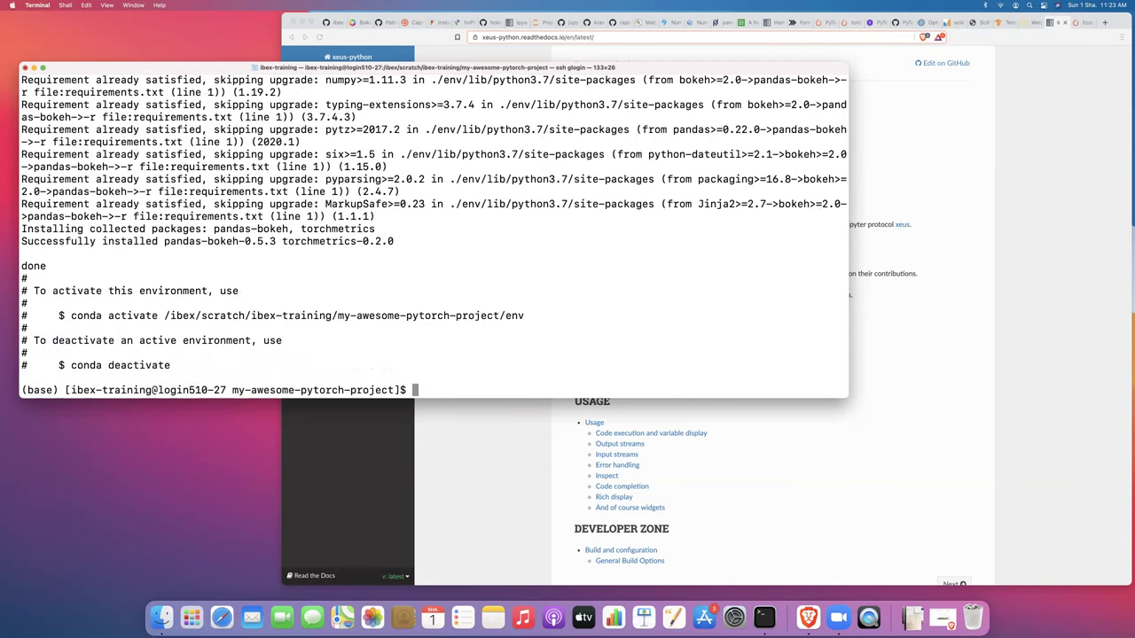
Review the output log from its package downloads onward and highlight the notice about accelerating scikit-learn with DAAL4PY.
scroll(221, 240, "up", 10)
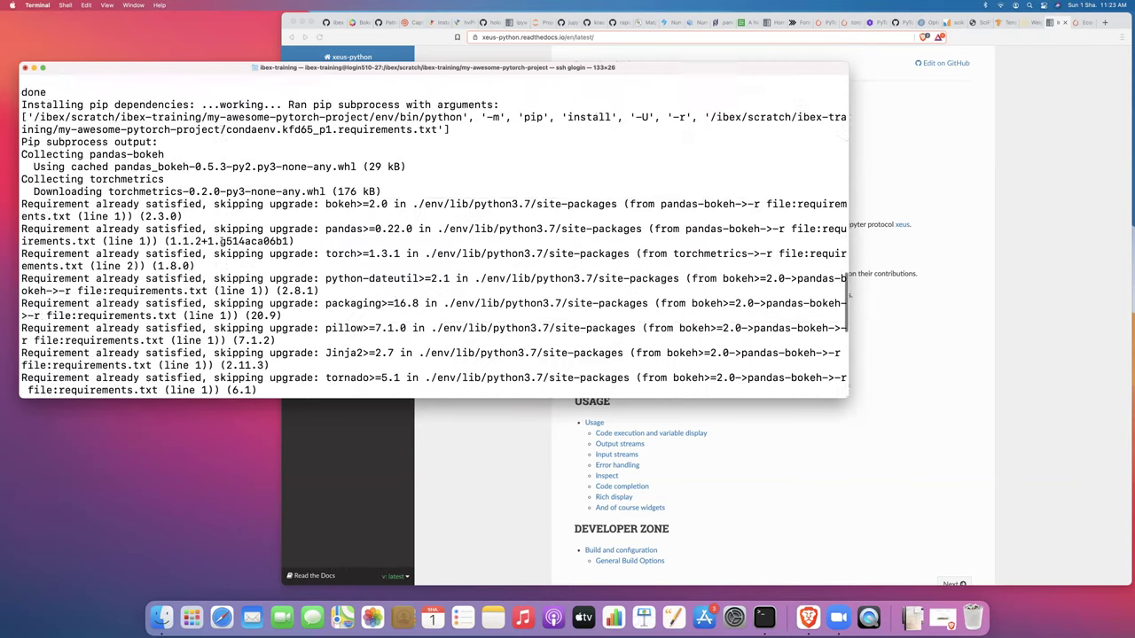
scroll(221, 240, "up", 6)
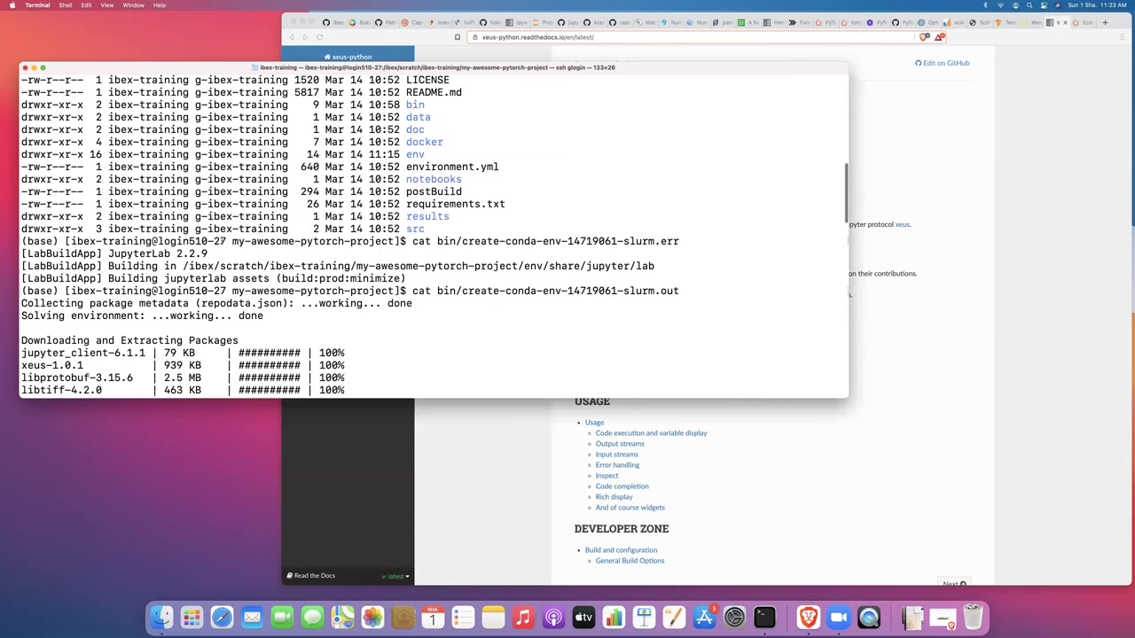
scroll(219, 232, "down", 5)
scroll(218, 223, "up", 3)
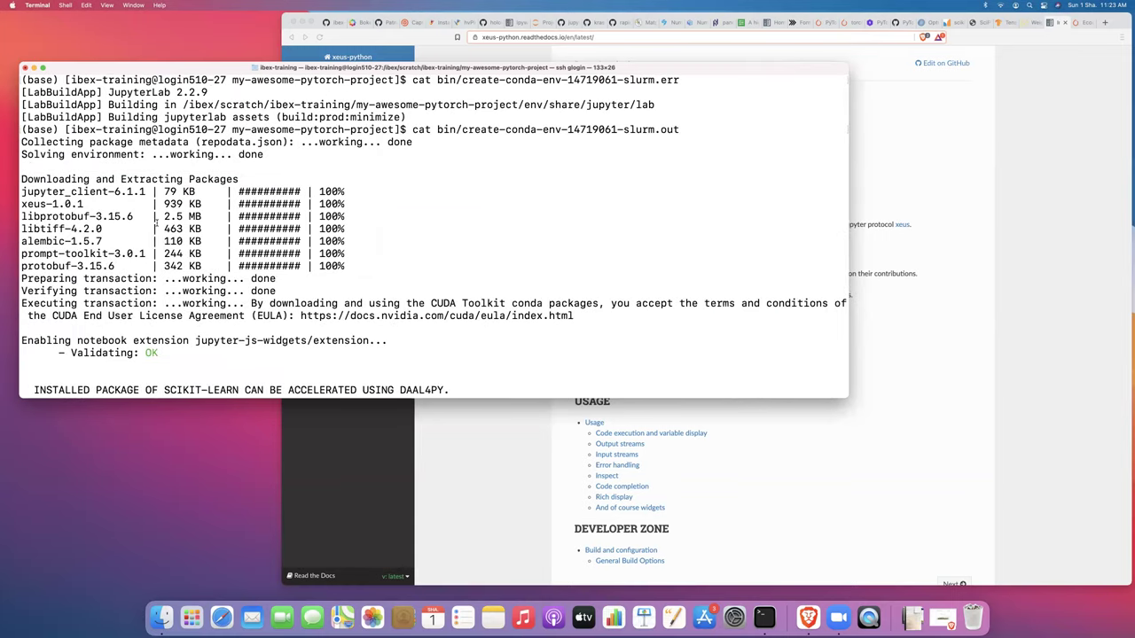
scroll(156, 222, "down", 3)
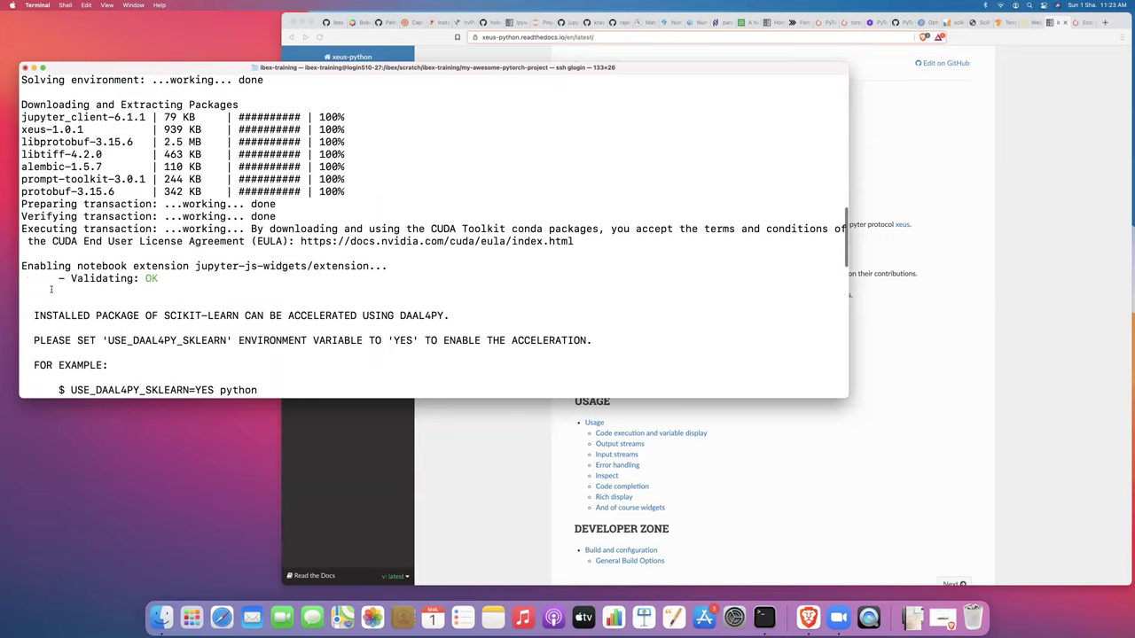
scroll(51, 289, "down", 2)
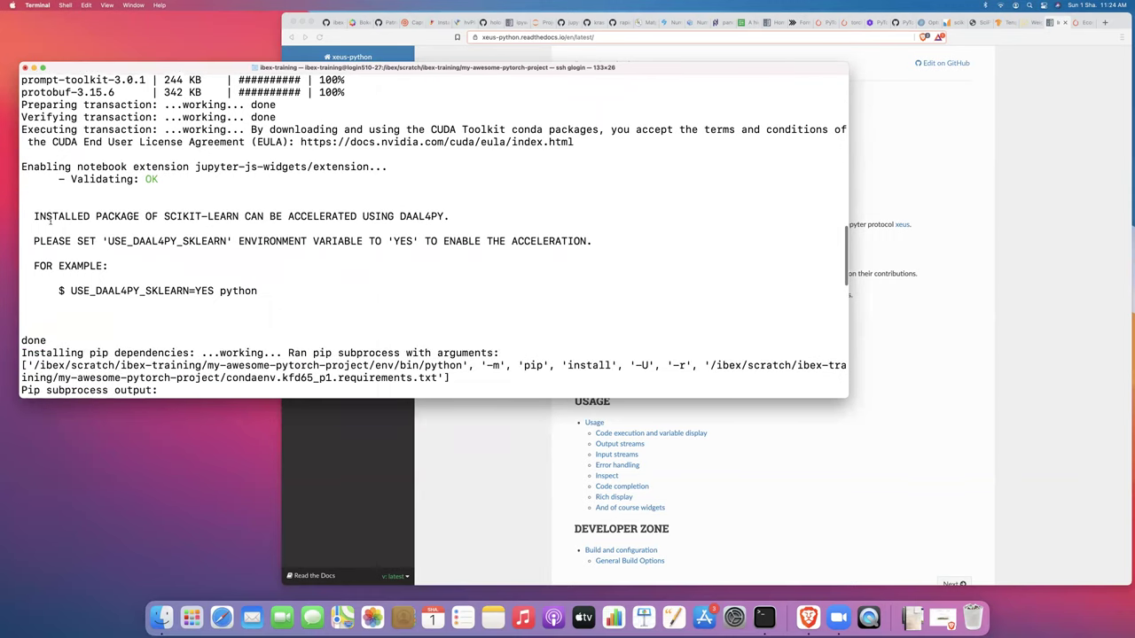
left_click_drag(20, 214, 16, 303)
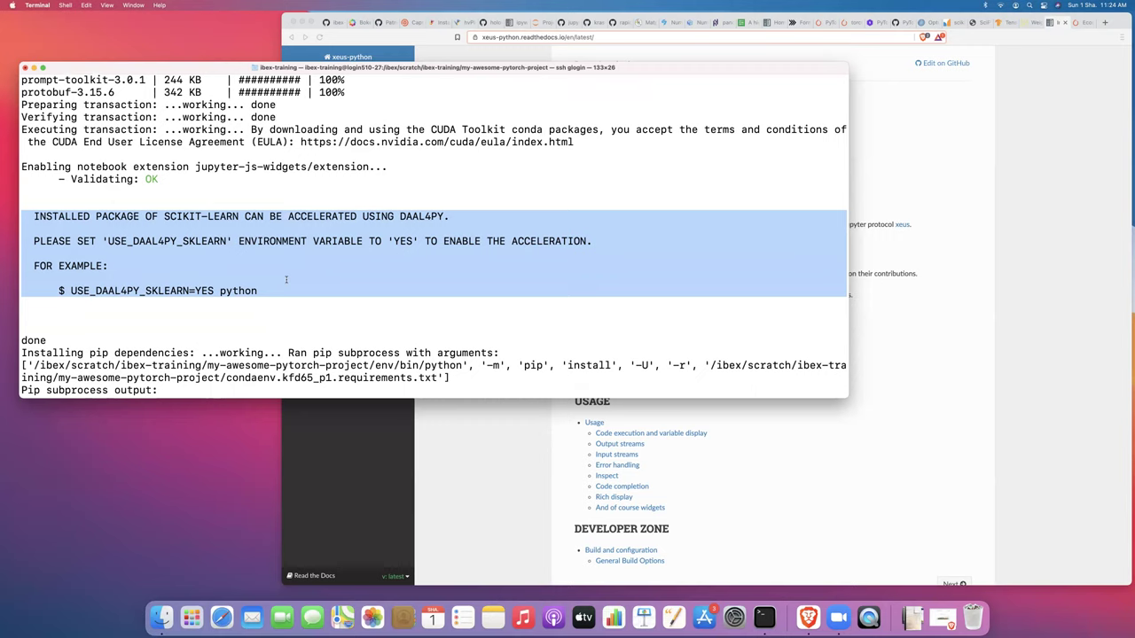
left_click(236, 280)
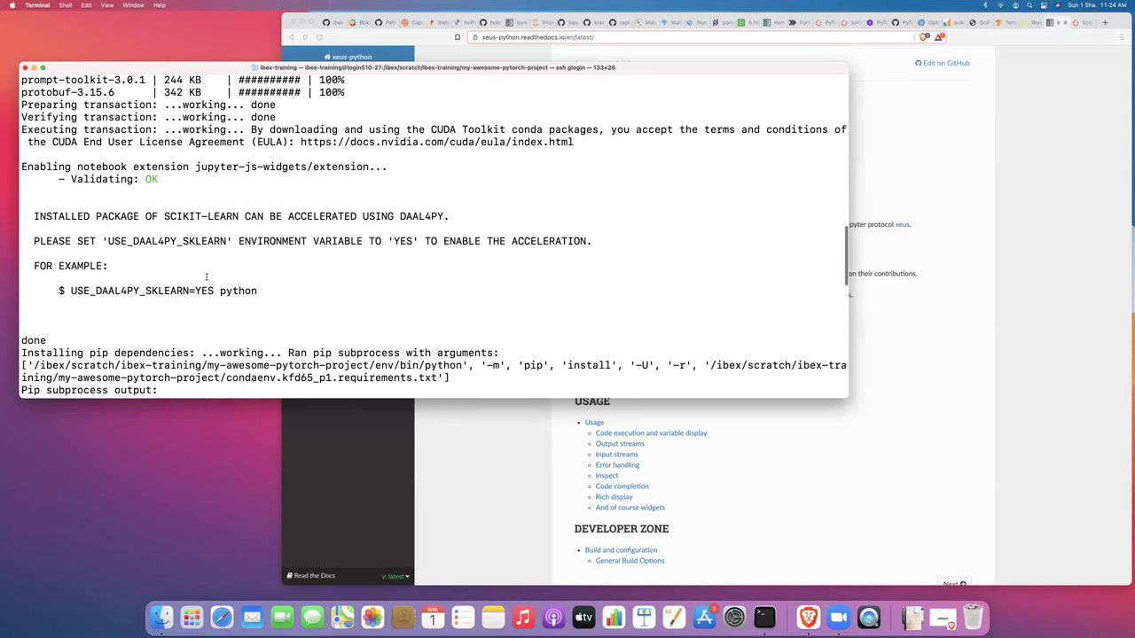
Examine the log's pip subprocess output and highlight its requirement lines through to the end of the log.
scroll(181, 256, "up", 3)
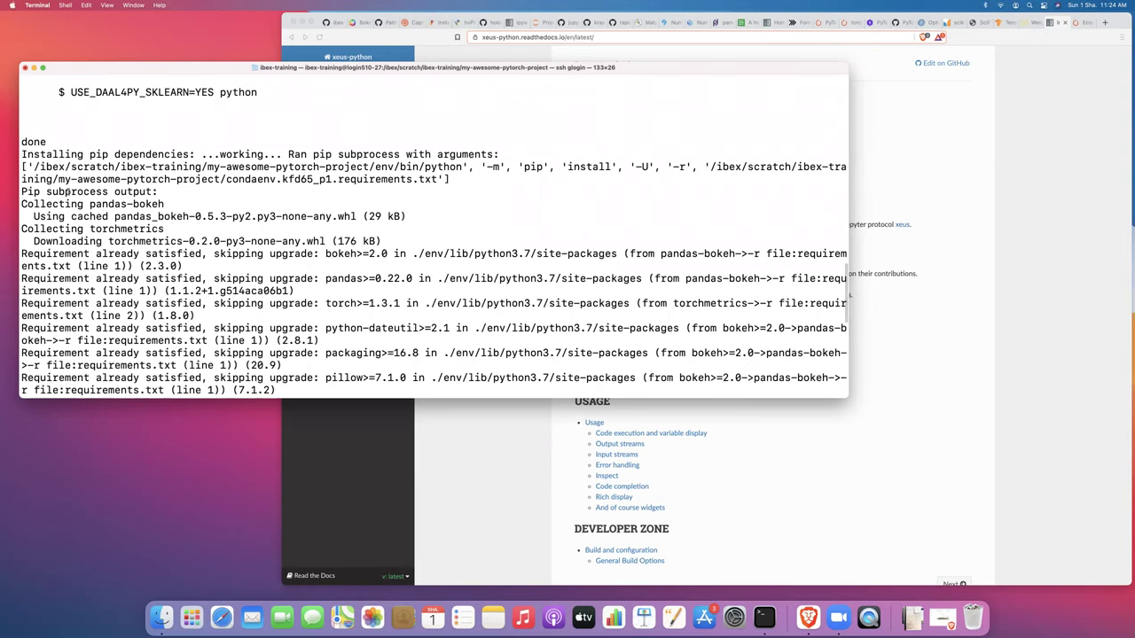
scroll(90, 214, "down", 3)
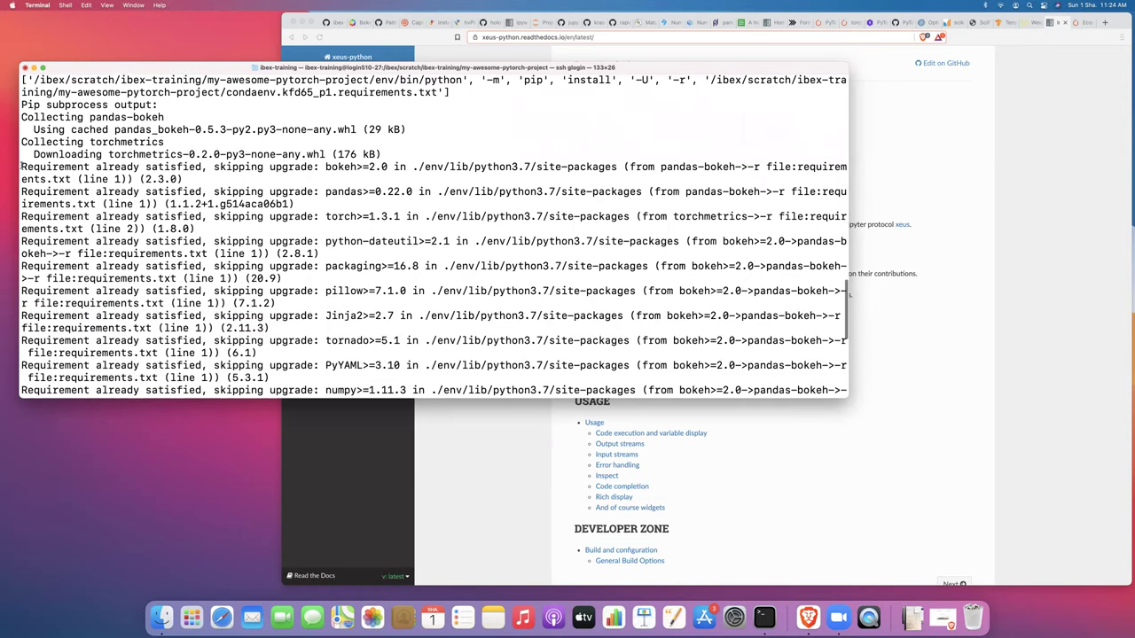
left_click_drag(18, 167, 21, 390)
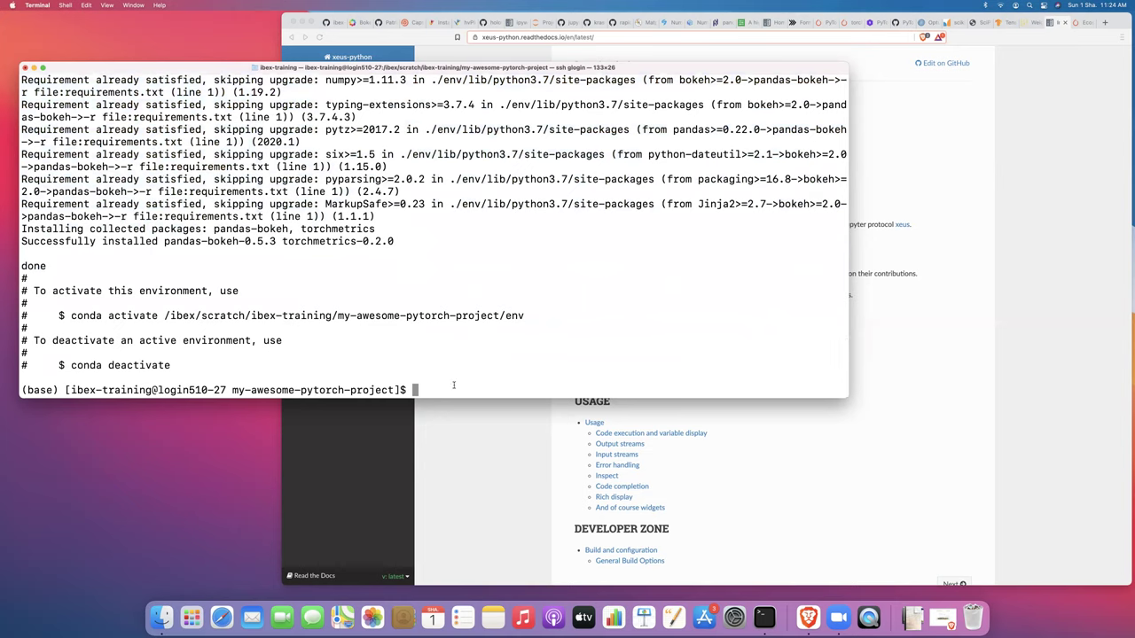
Activate the project environment with conda activate ./env and list its packages with conda list.
type("conda activate ./env")
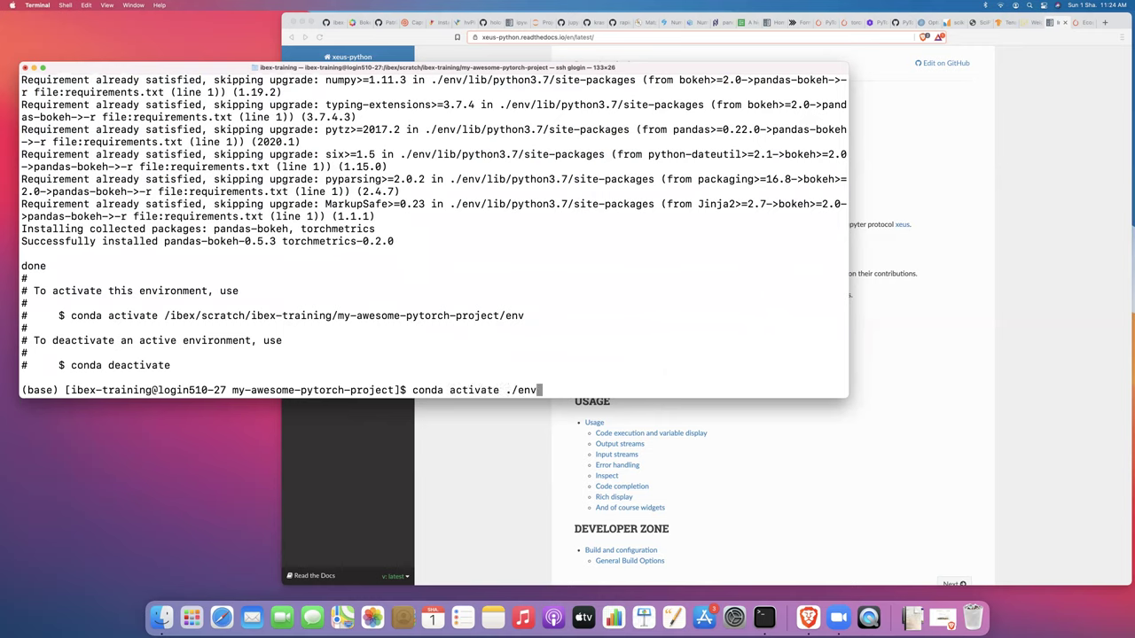
key("Return")
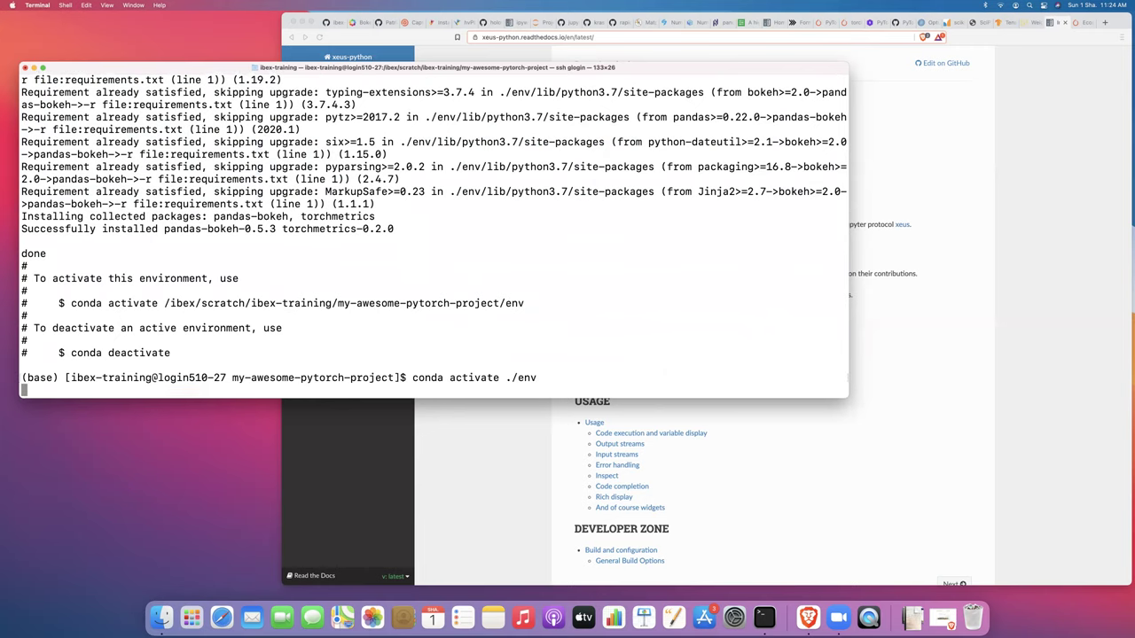
type("conda list")
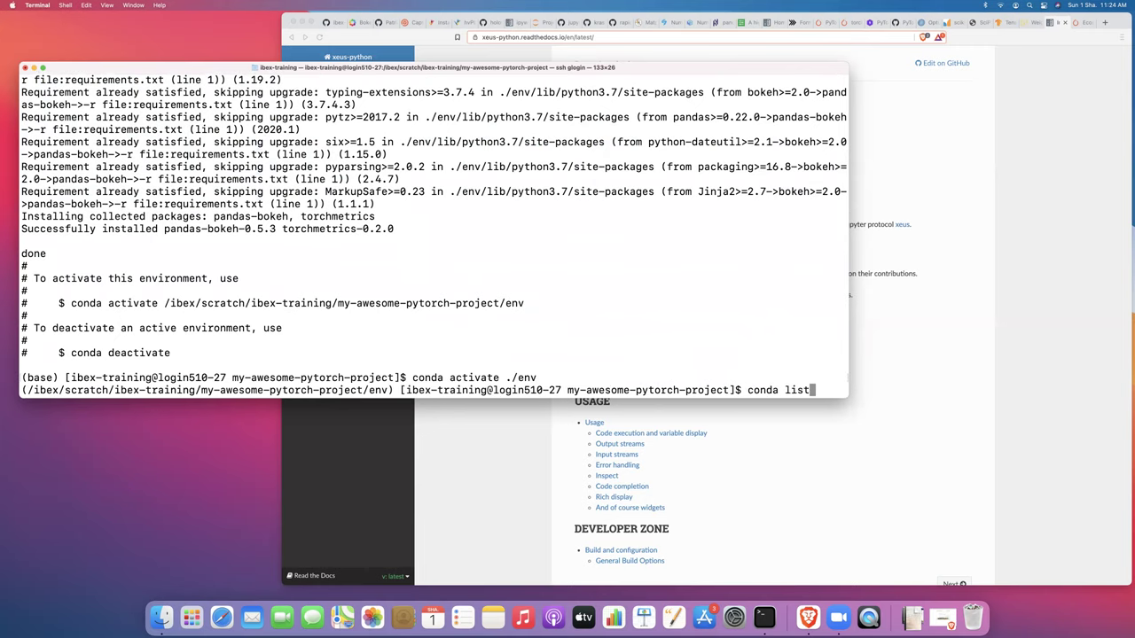
key("Return")
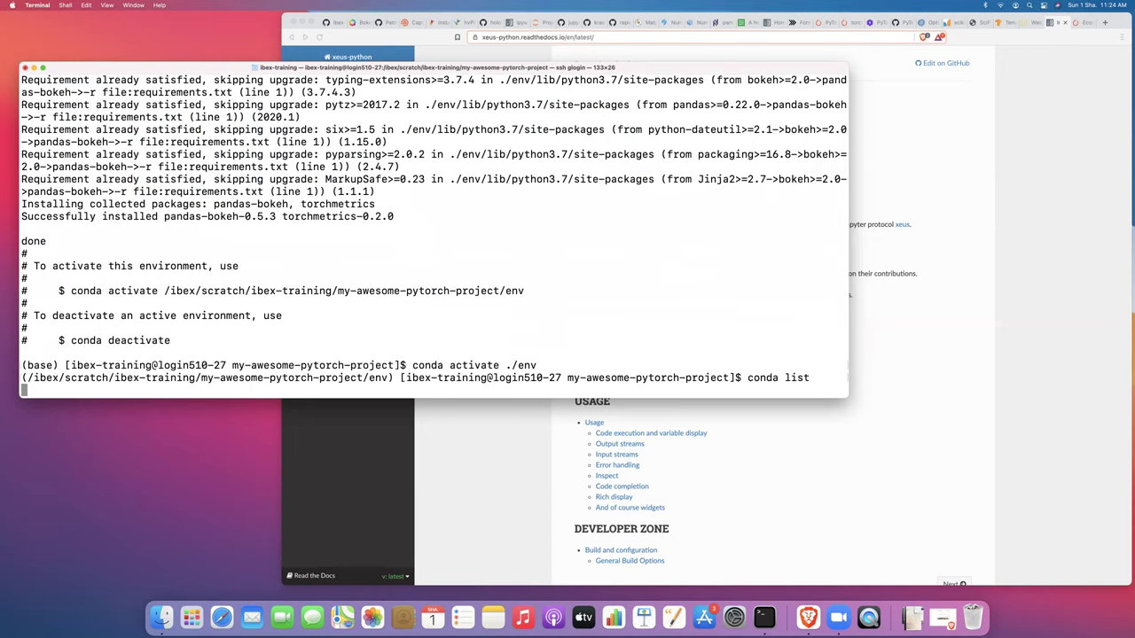
Return to the start of the package list and highlight the arrow-cpp and asn1crypto rows from the intel channel.
scroll(114, 285, "down", 2)
scroll(115, 285, "up", 20)
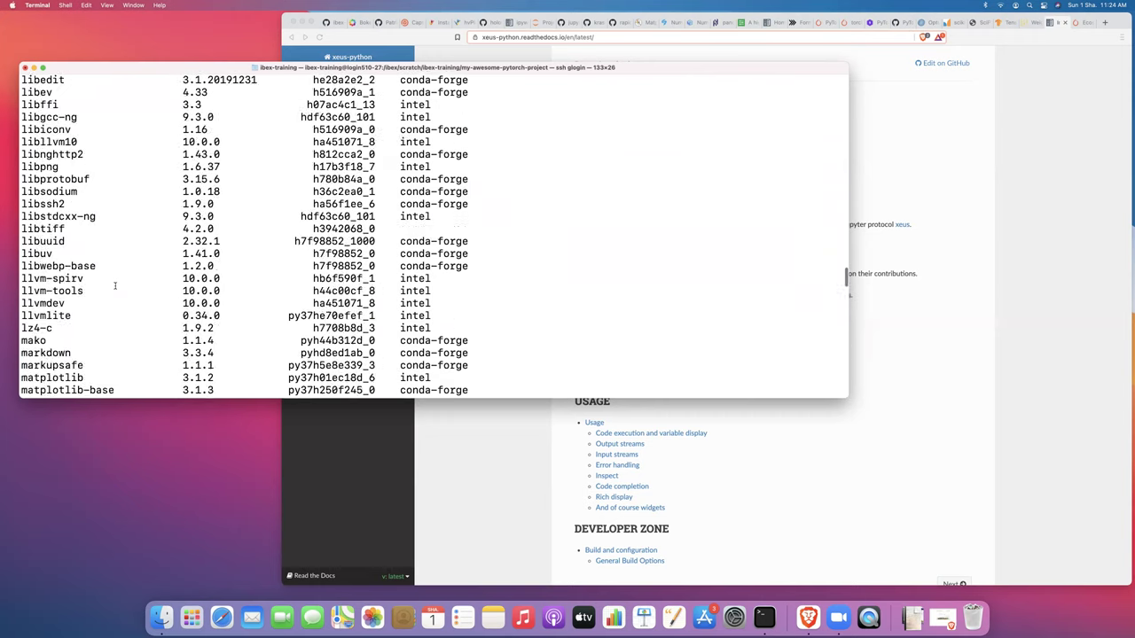
scroll(115, 286, "up", 15)
scroll(115, 285, "down", 12)
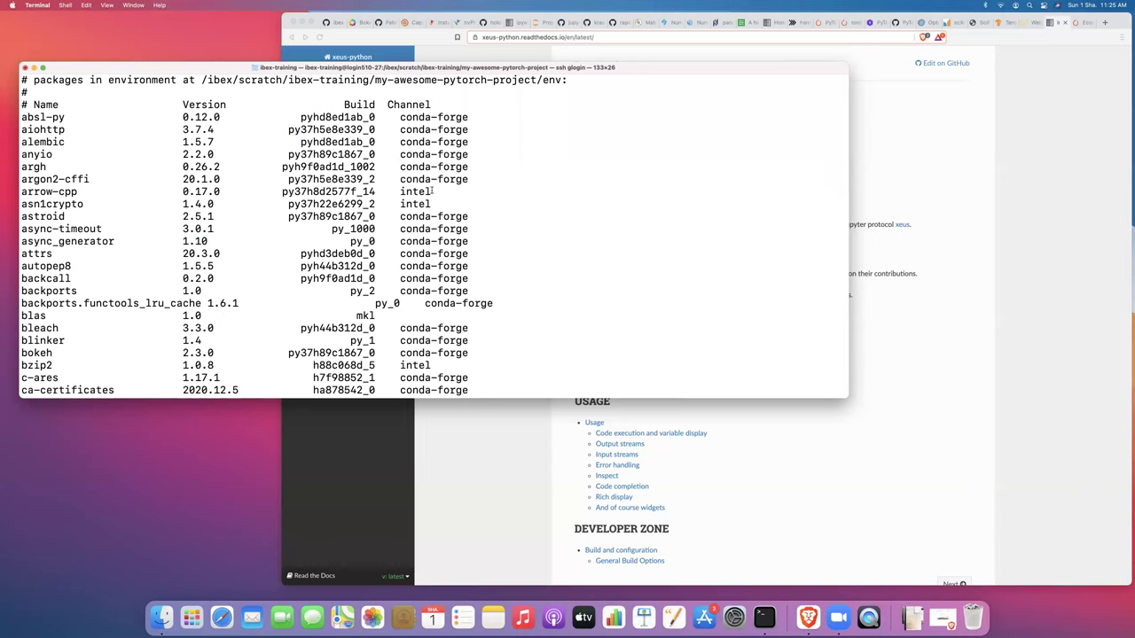
left_click_drag(431, 203, 16, 192)
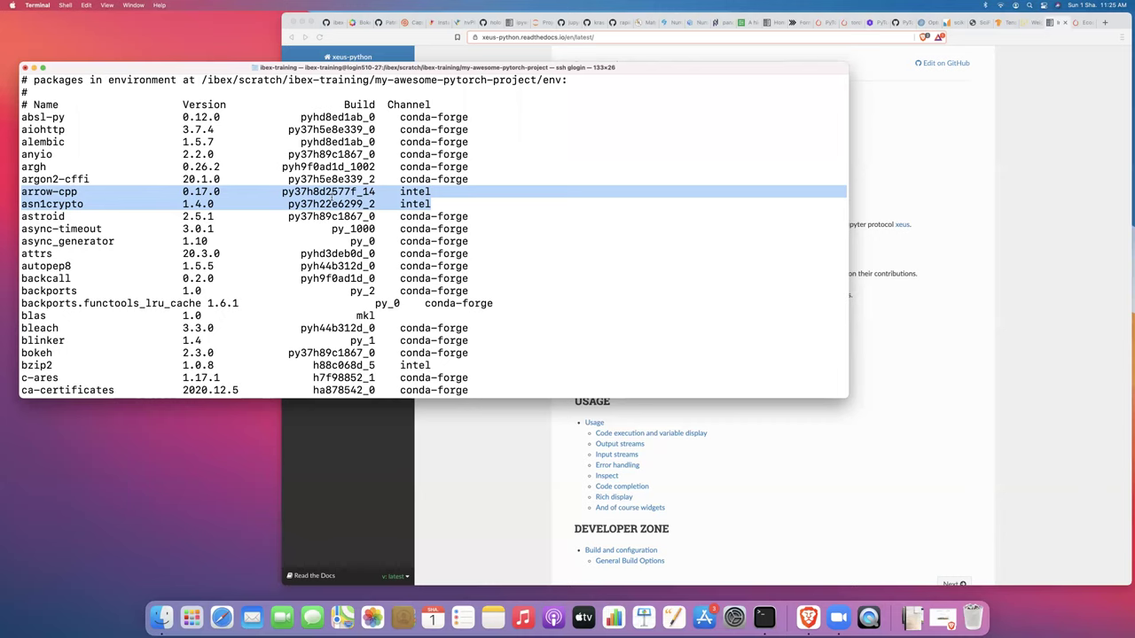
Read further through the package list and highlight the cudatoolkit row.
scroll(258, 289, "down", 2)
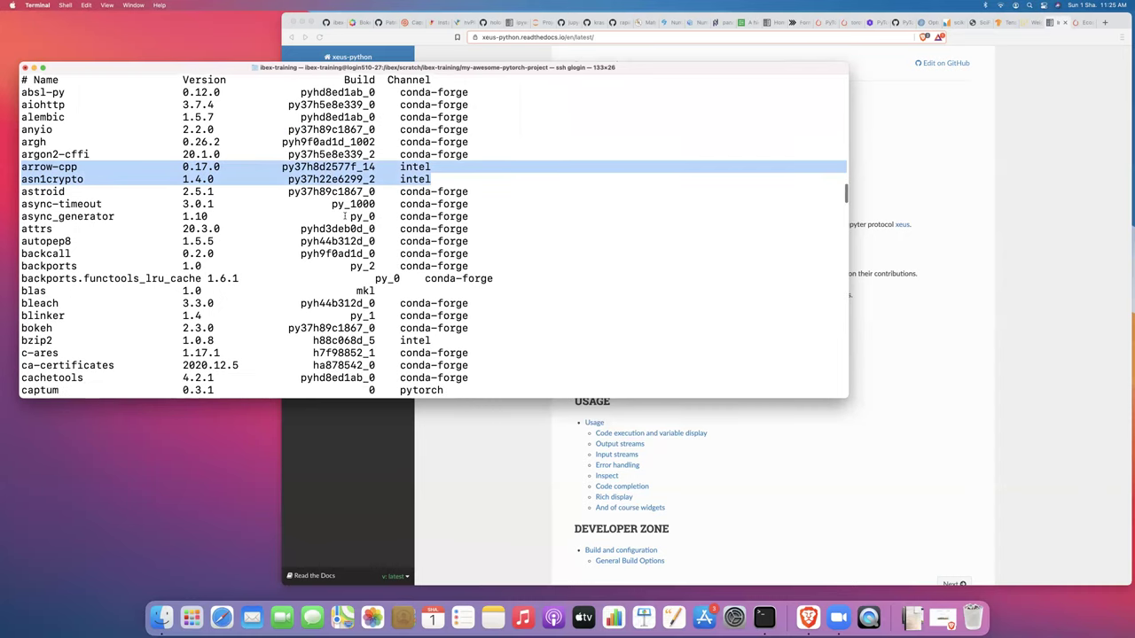
scroll(254, 230, "down", 1)
scroll(140, 248, "down", 5)
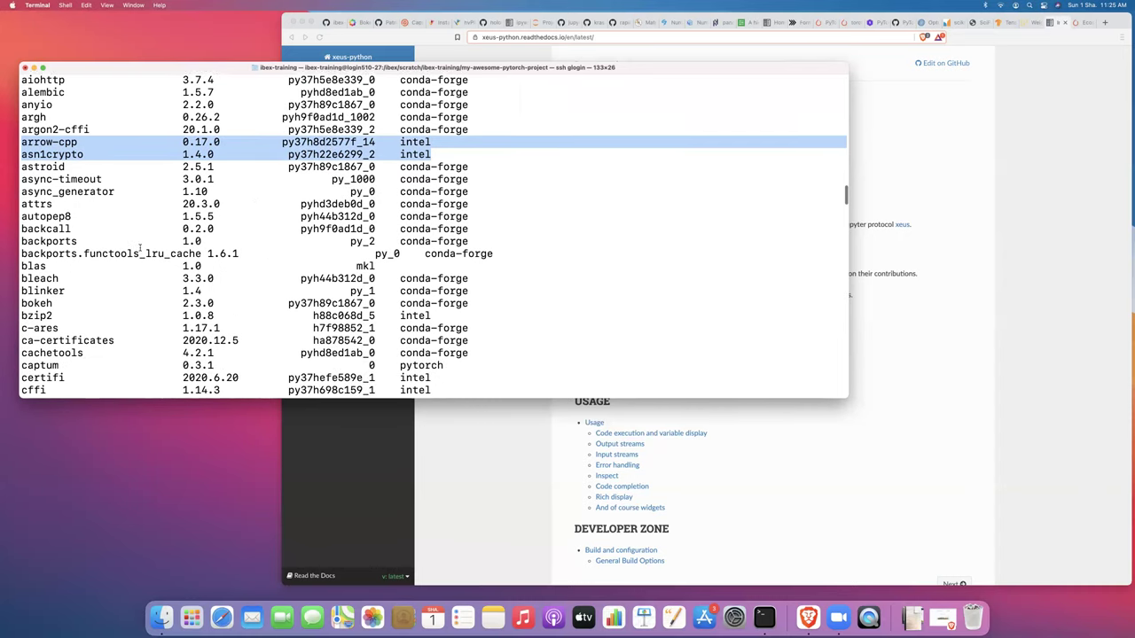
scroll(140, 248, "down", 3)
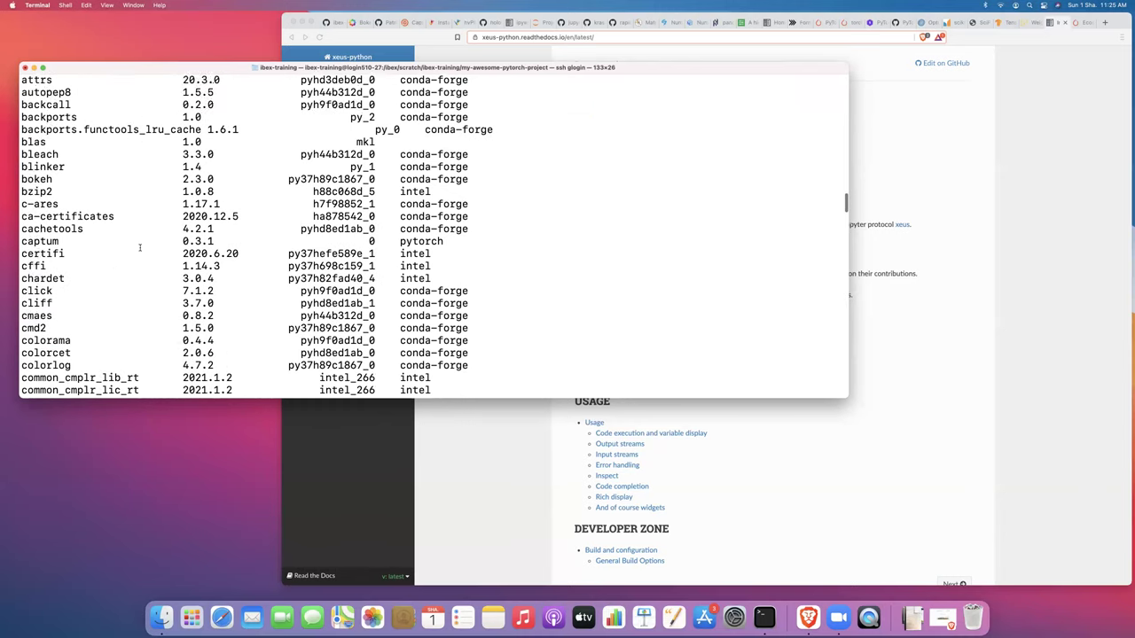
scroll(140, 248, "down", 4)
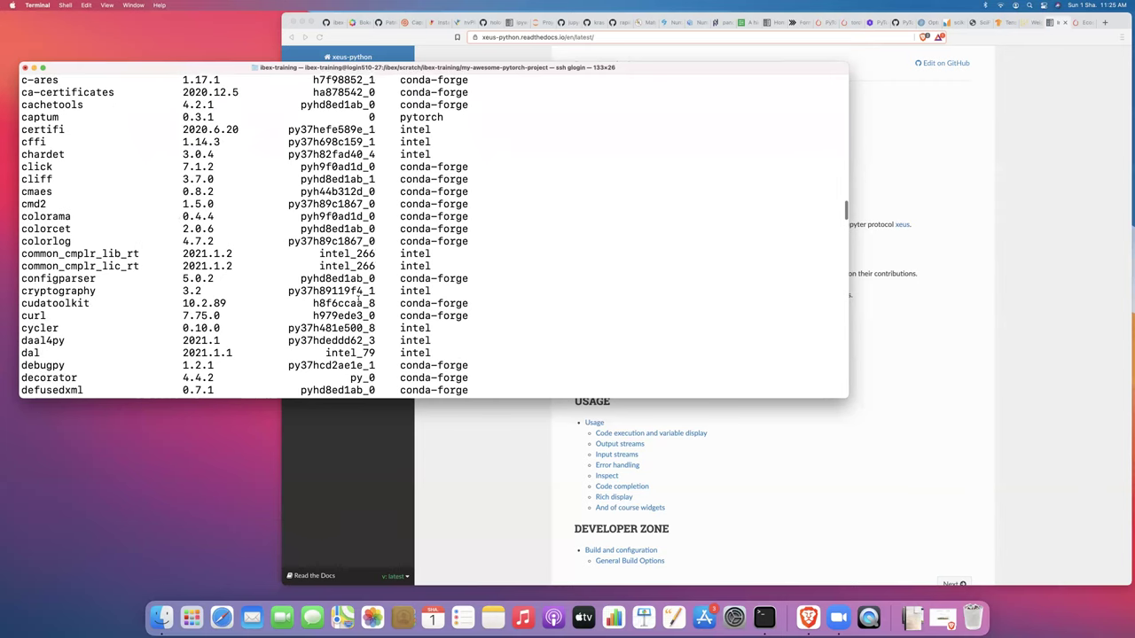
triple_click(55, 303)
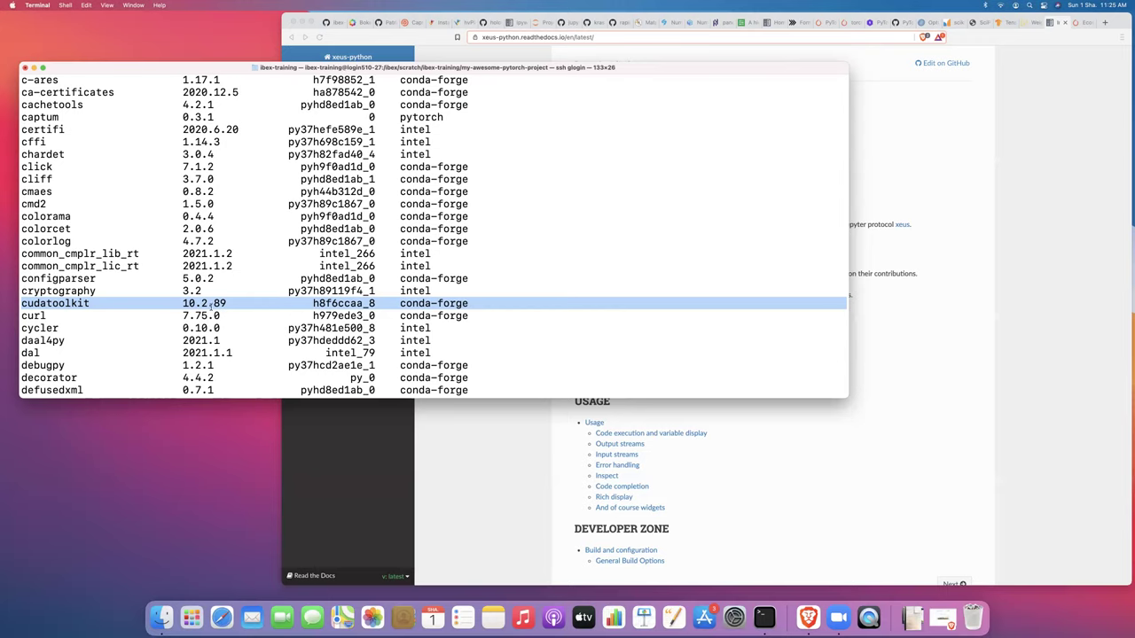
Review the packages after cudatoolkit, including the JupyterLab ones, and highlight the rows from mkl to mkl_umath.
scroll(159, 328, "down", 7)
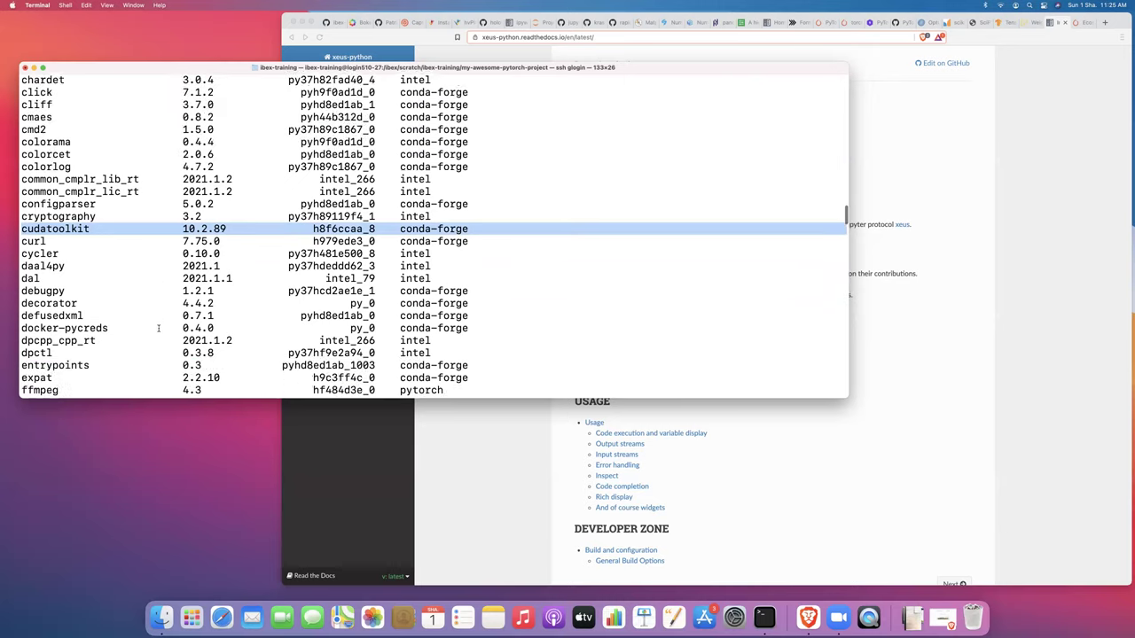
scroll(159, 328, "down", 17)
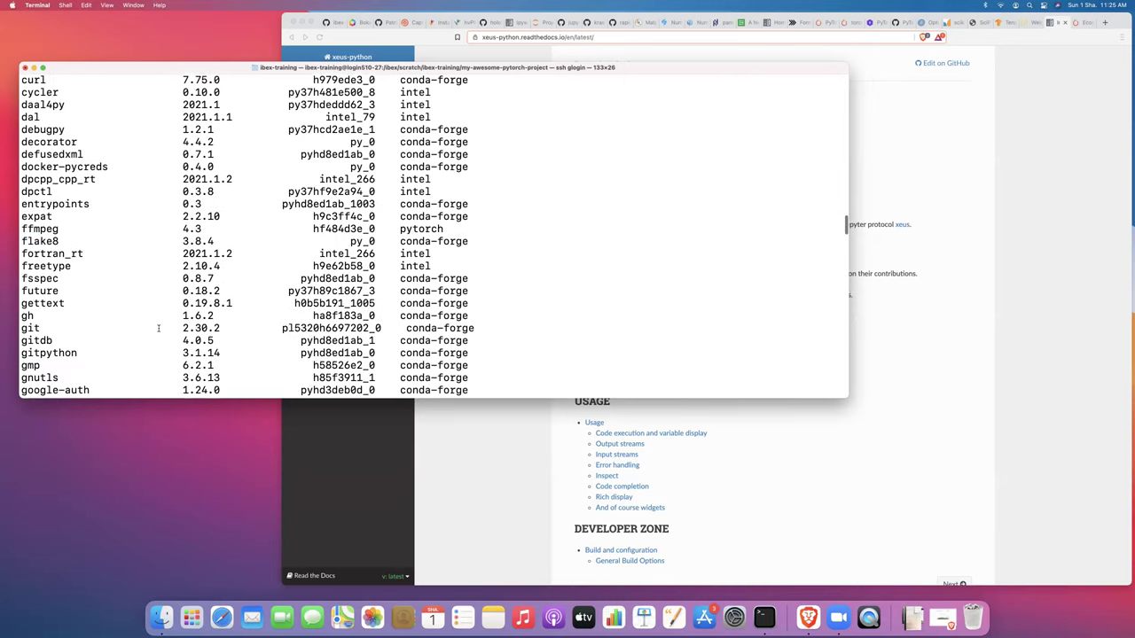
scroll(158, 328, "down", 13)
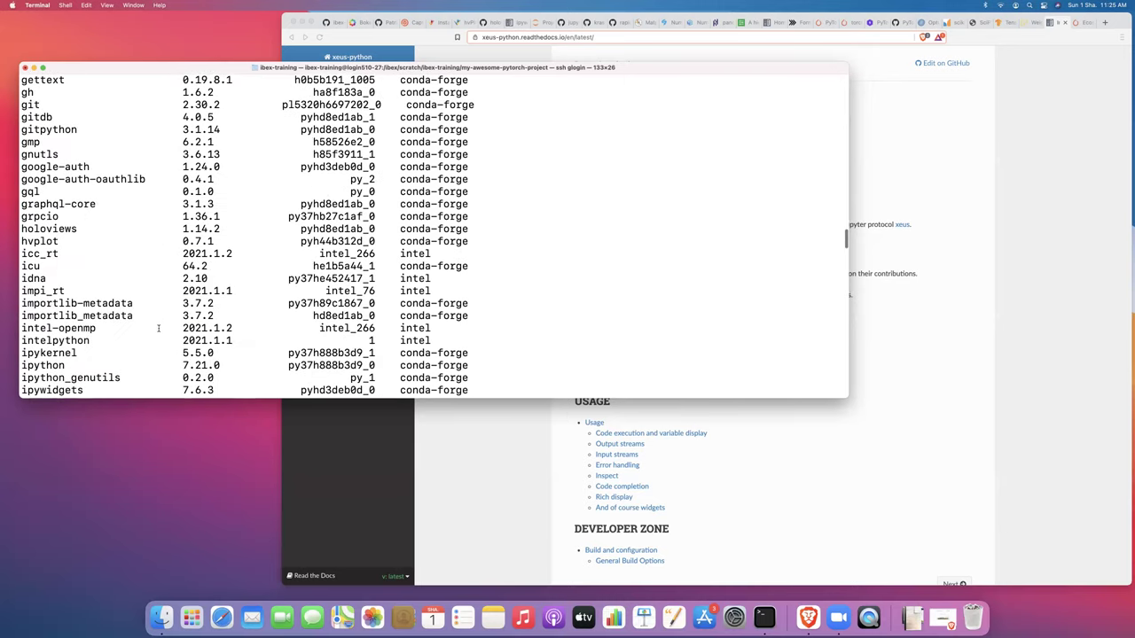
scroll(158, 328, "down", 12)
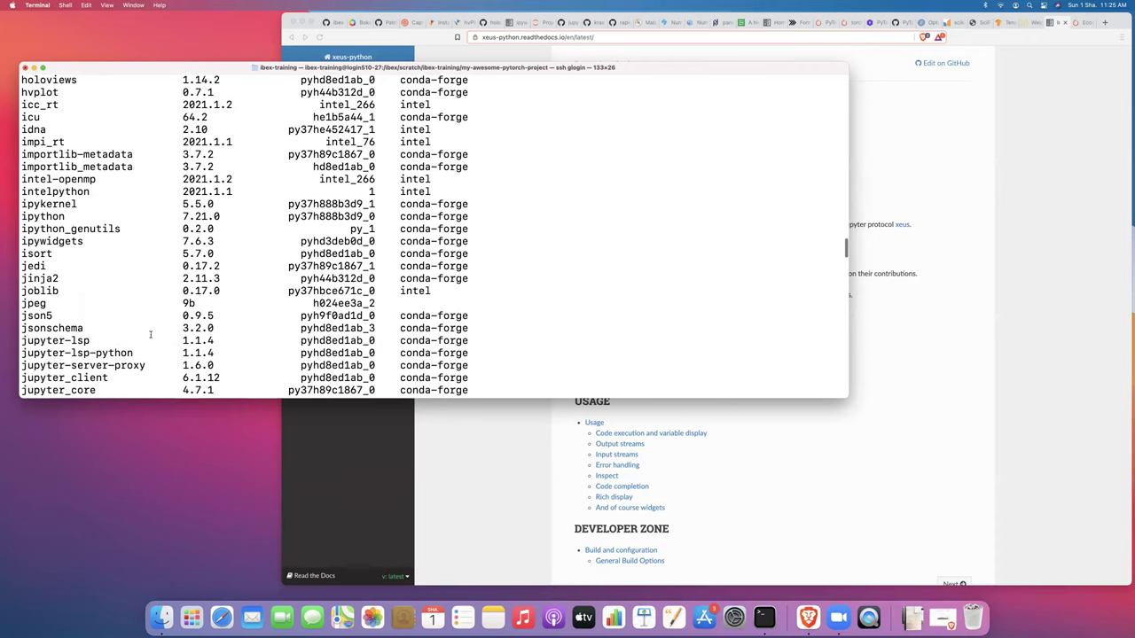
scroll(151, 334, "down", 11)
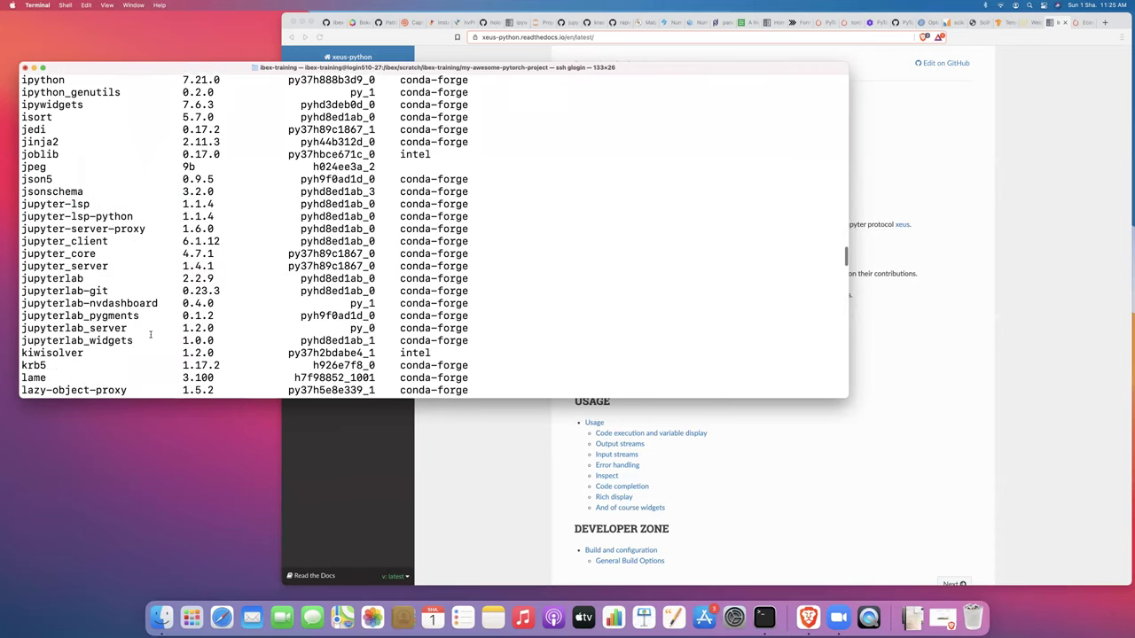
scroll(151, 335, "down", 5)
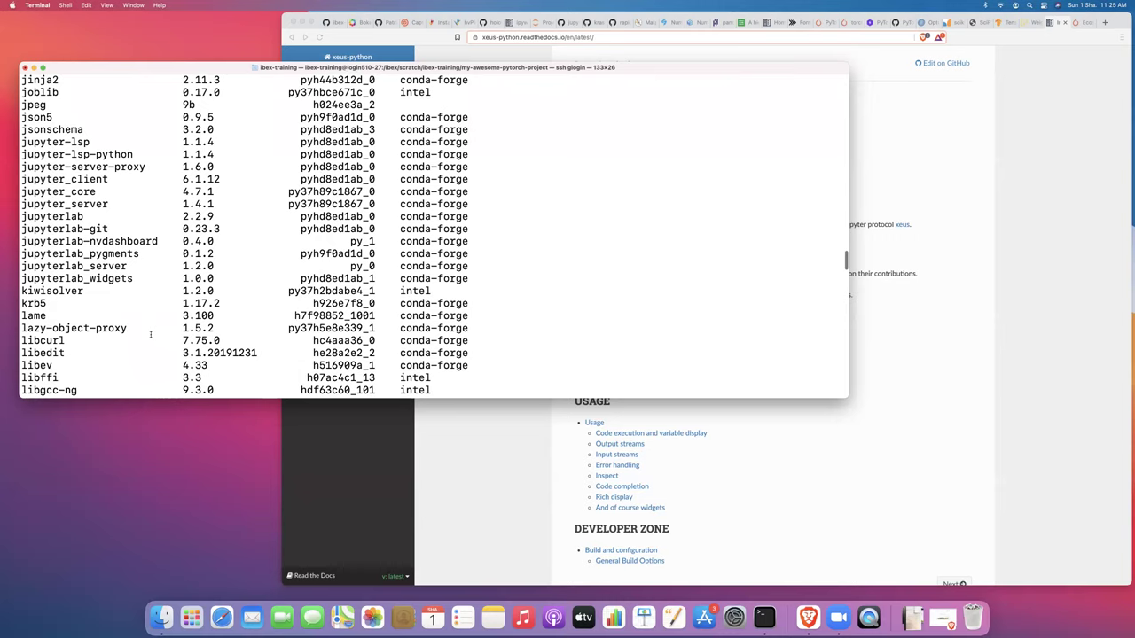
scroll(151, 334, "down", 3)
scroll(151, 334, "down", 13)
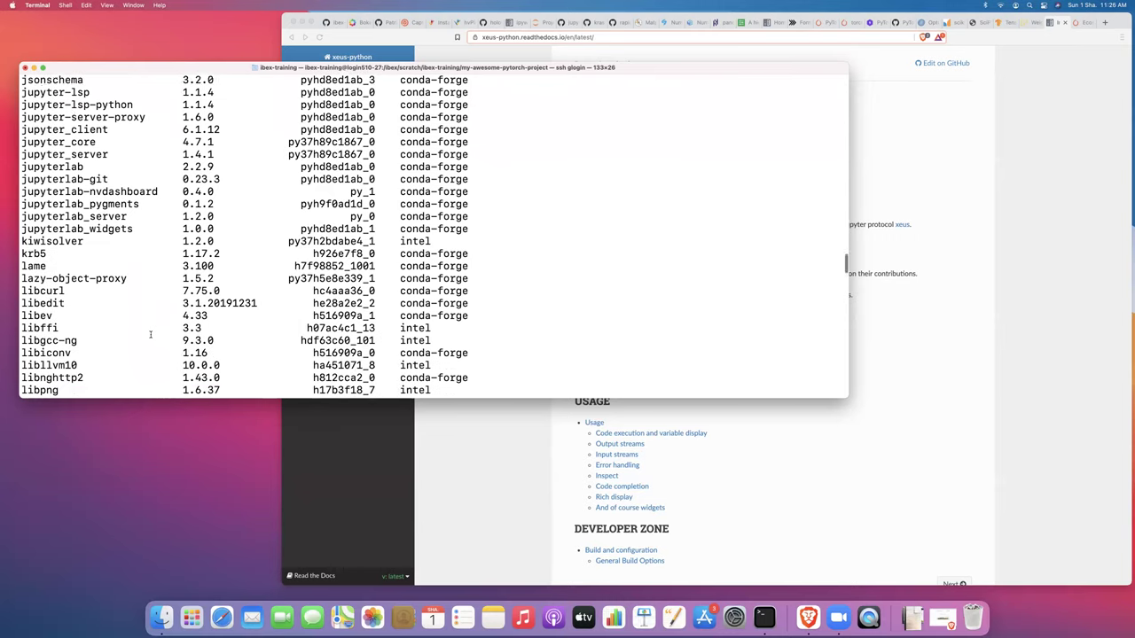
scroll(150, 334, "down", 20)
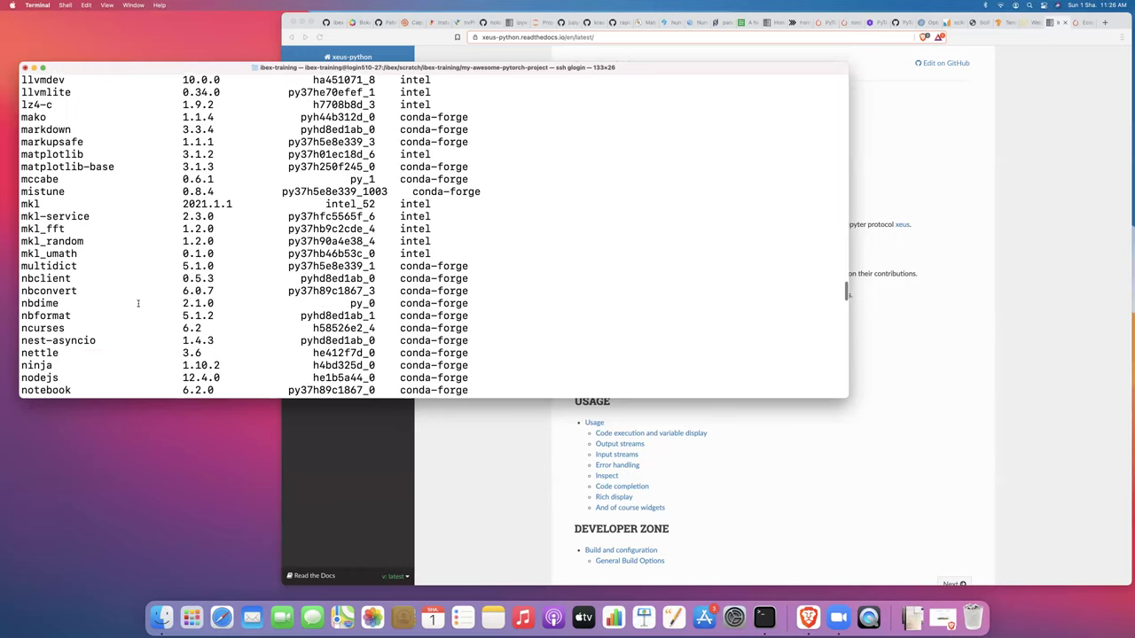
scroll(137, 304, "down", 2)
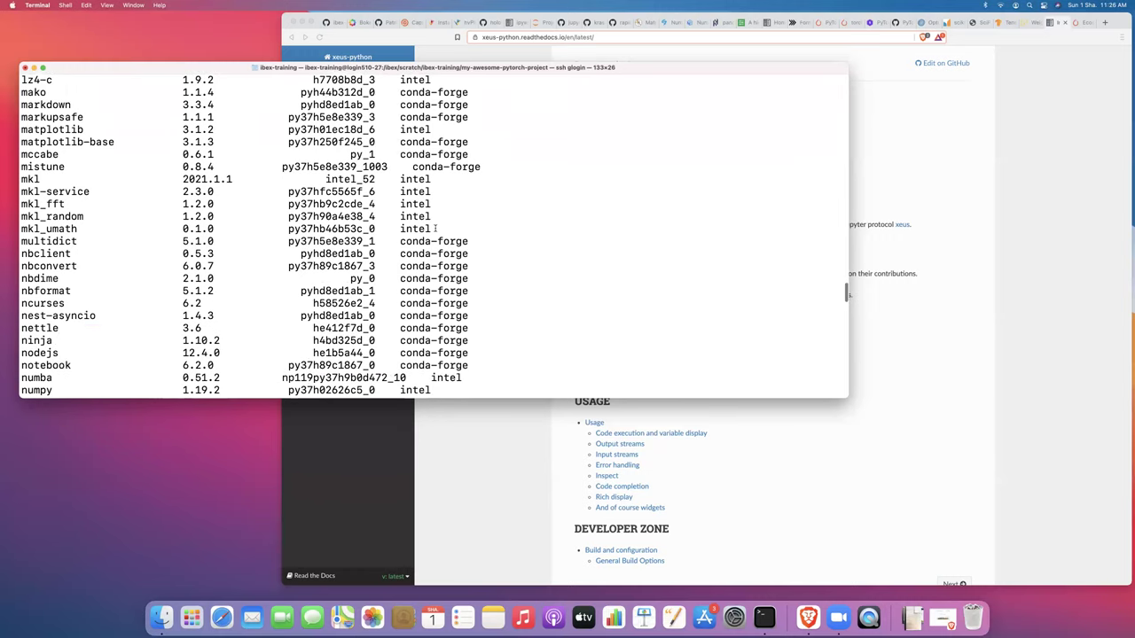
left_click_drag(432, 229, 23, 180)
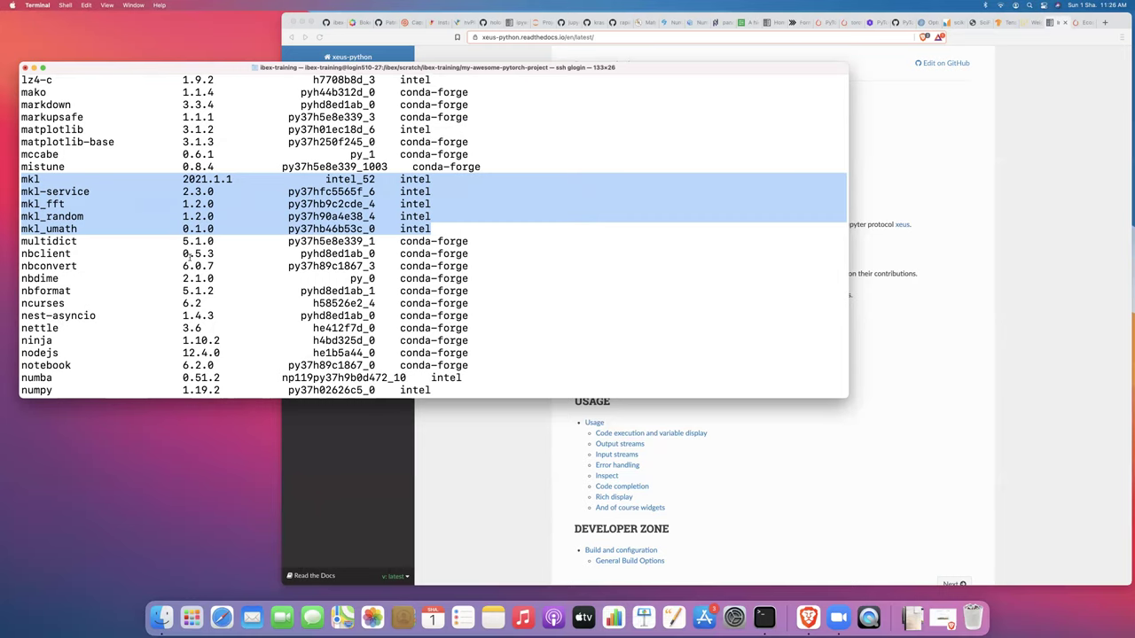
Read on through the package list past mkl and highlight the pytorch row and the python row.
scroll(188, 256, "down", 1)
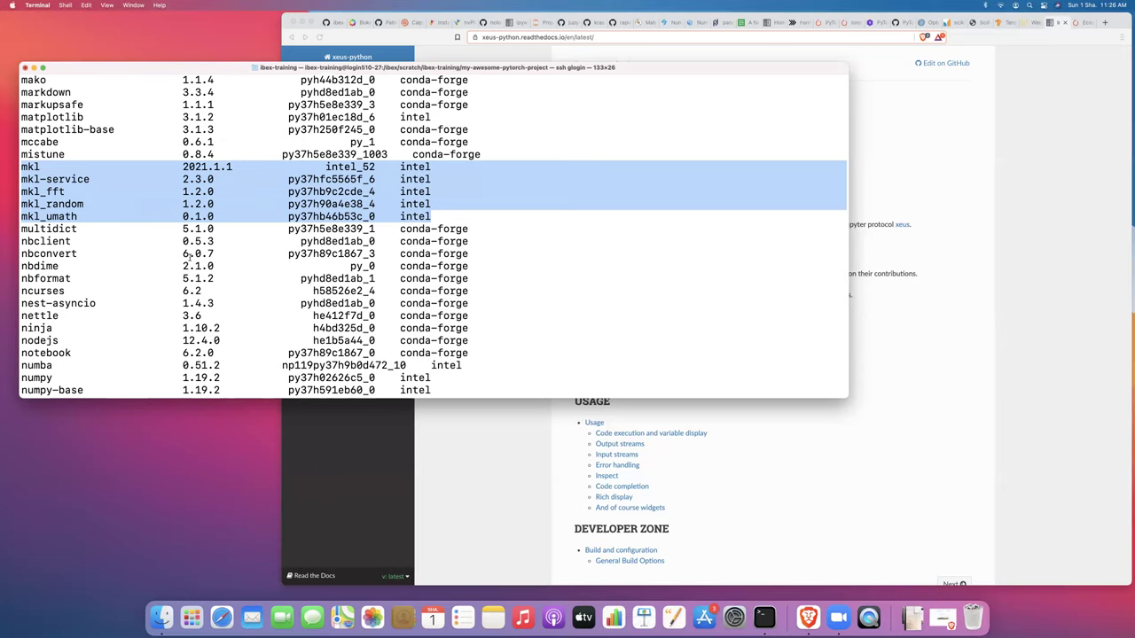
scroll(202, 282, "down", 5)
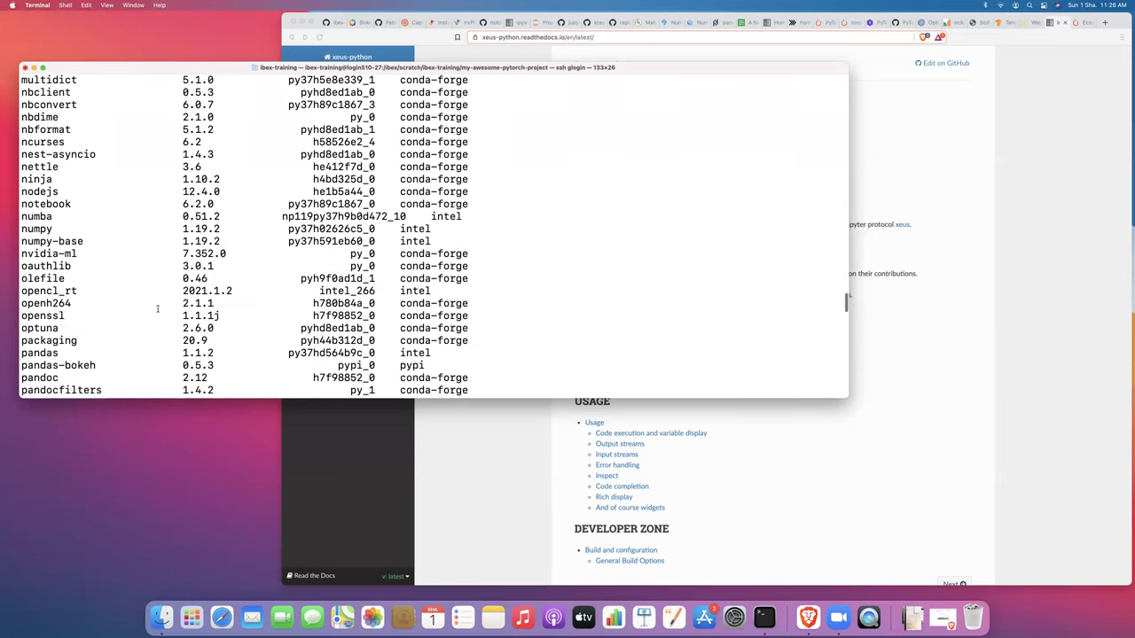
scroll(111, 299, "down", 5)
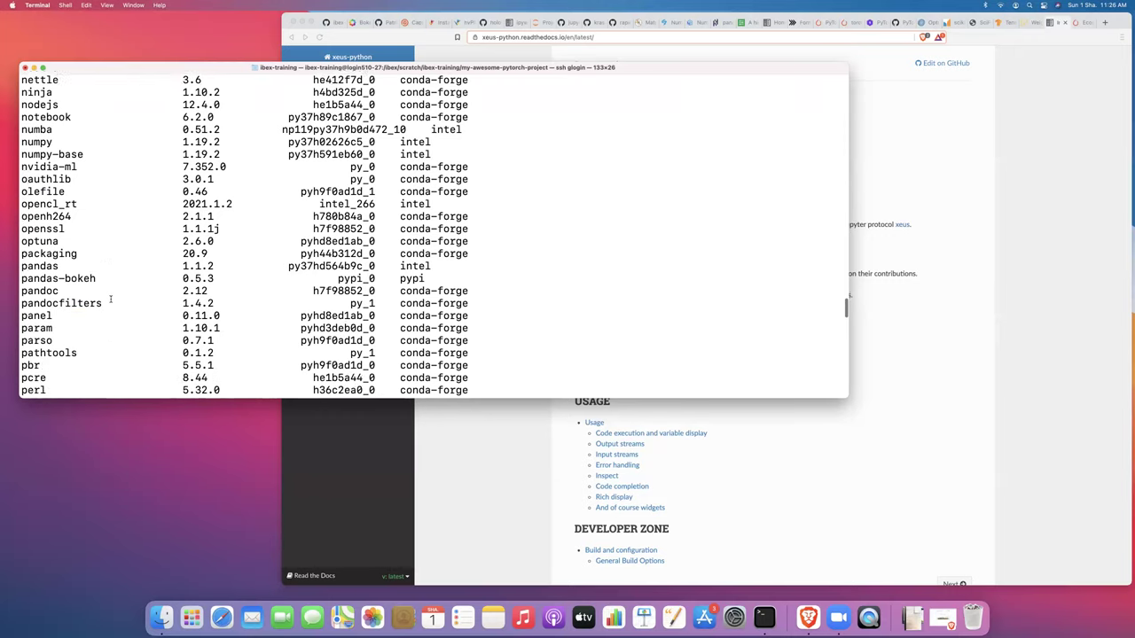
scroll(111, 298, "down", 3)
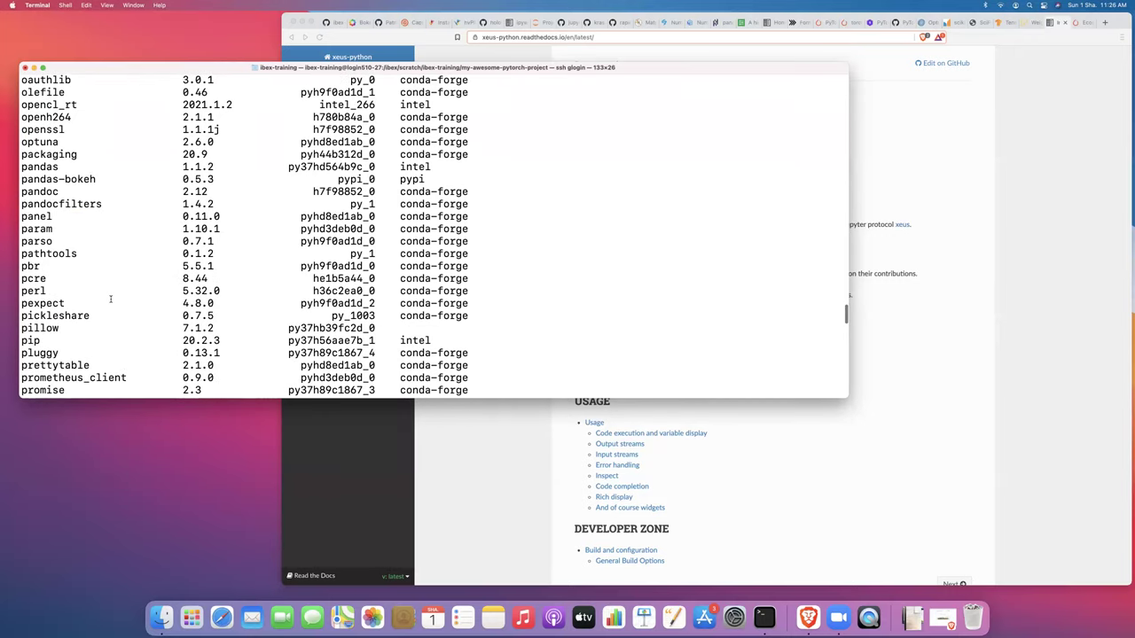
scroll(110, 299, "down", 5)
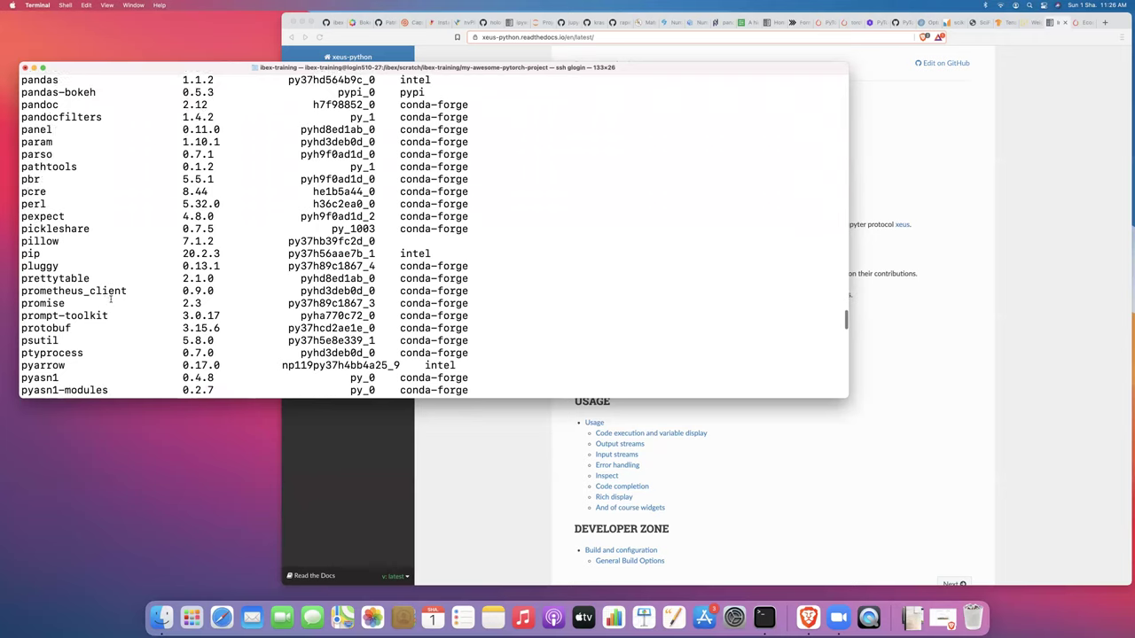
scroll(111, 298, "down", 8)
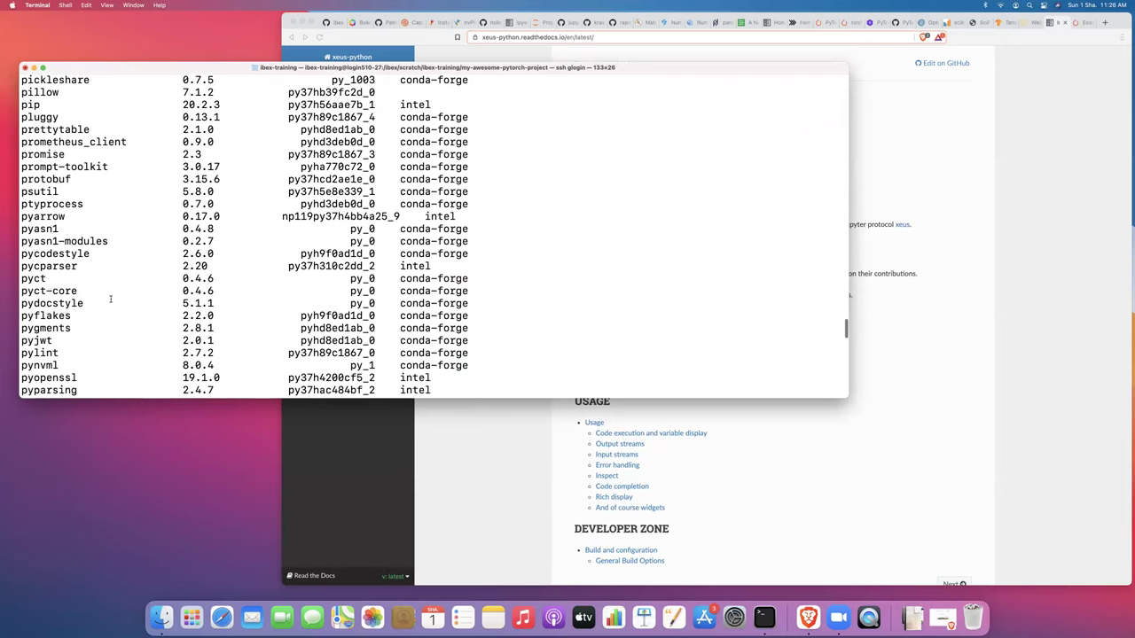
scroll(111, 298, "down", 2)
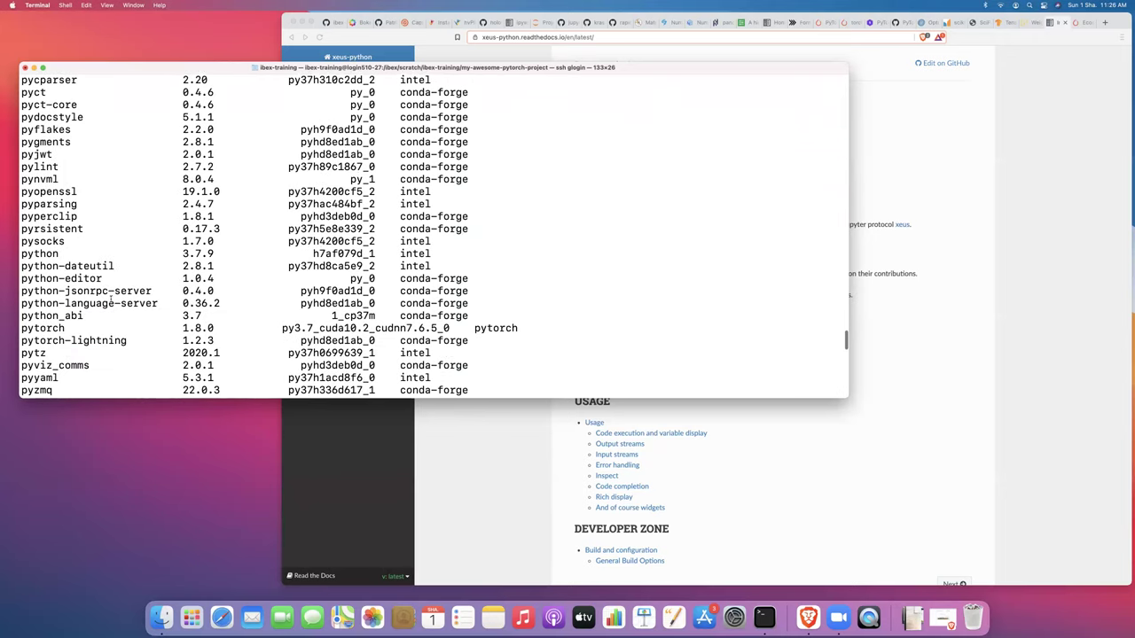
triple_click(217, 328)
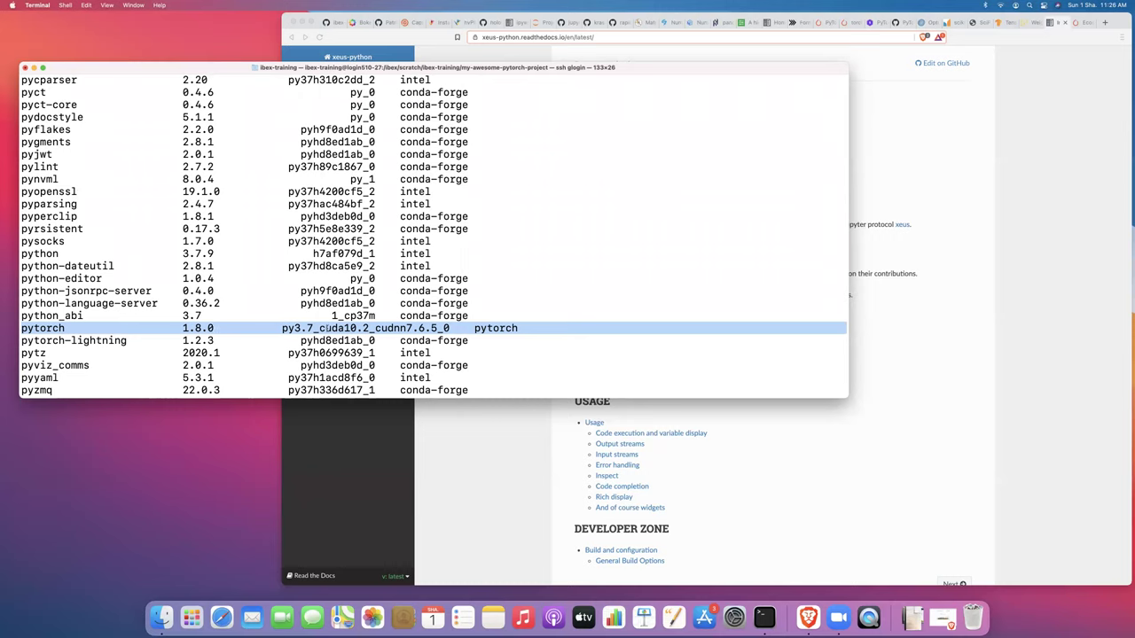
left_click(380, 328)
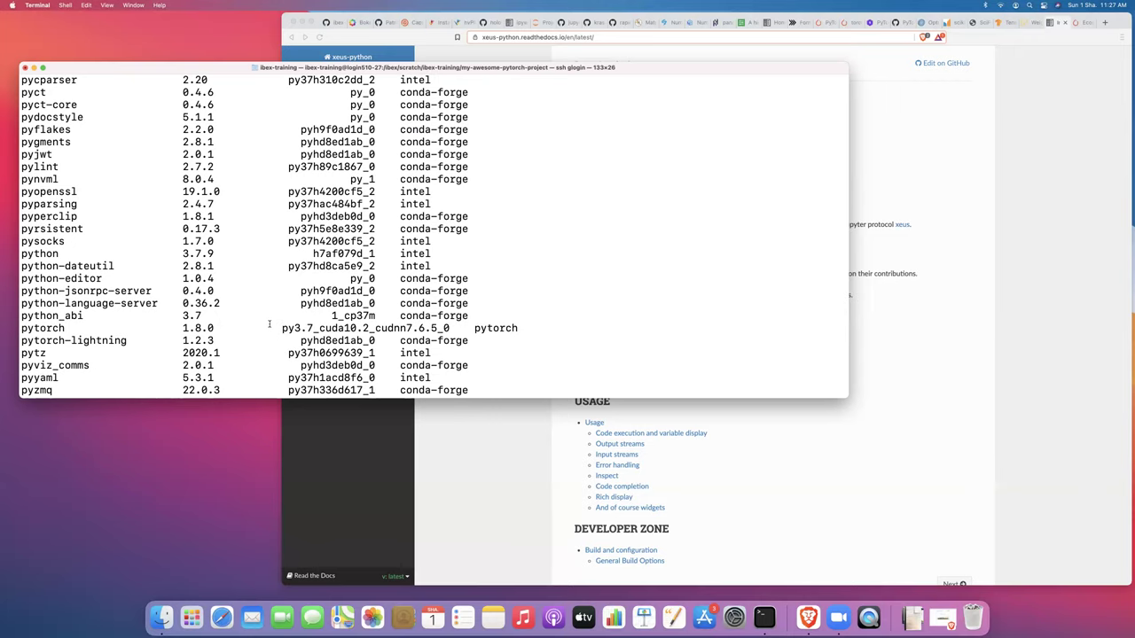
scroll(283, 305, "down", 1)
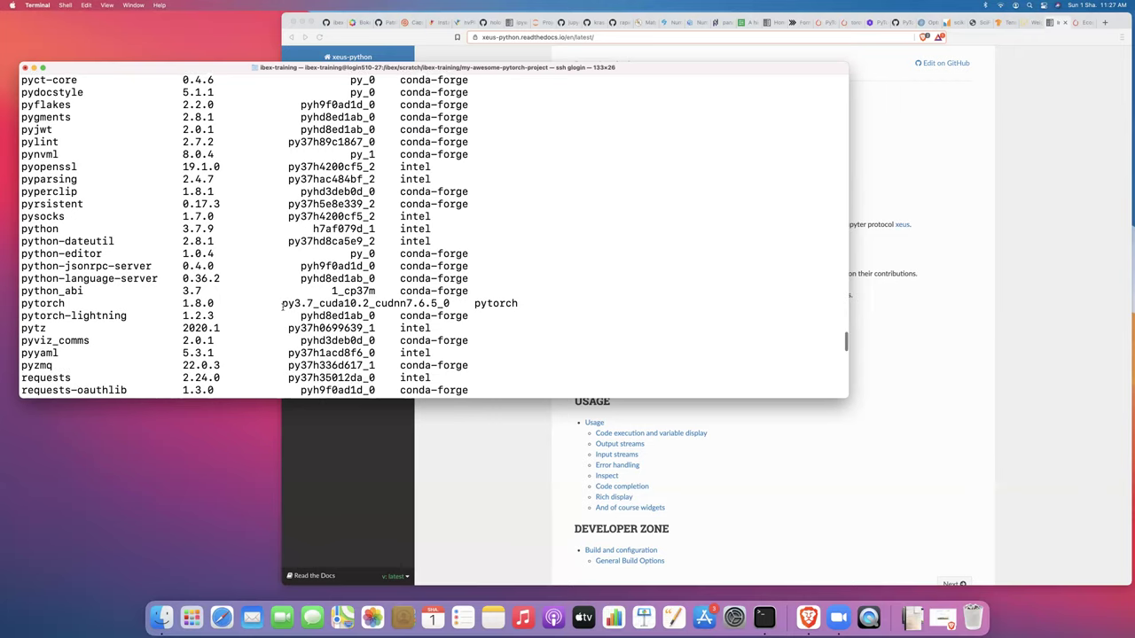
triple_click(78, 230)
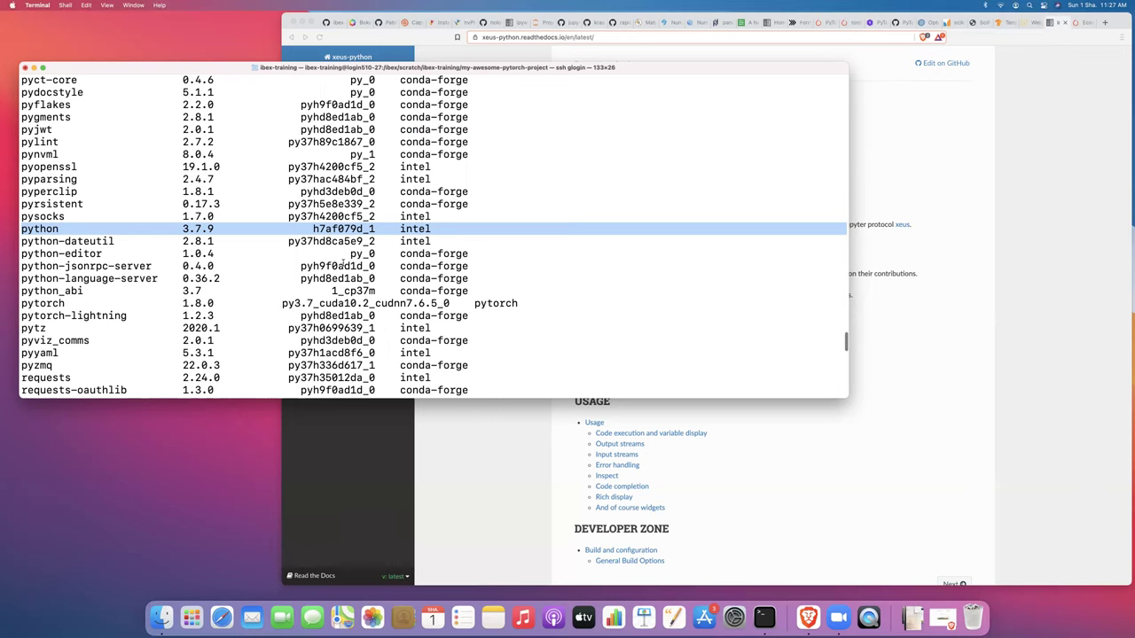
Review the remaining packages to the end of the list, highlighting the torchaudio, torchtext, torchvision and torchmetrics rows along the way.
scroll(398, 236, "down", 5)
scroll(342, 263, "down", 6)
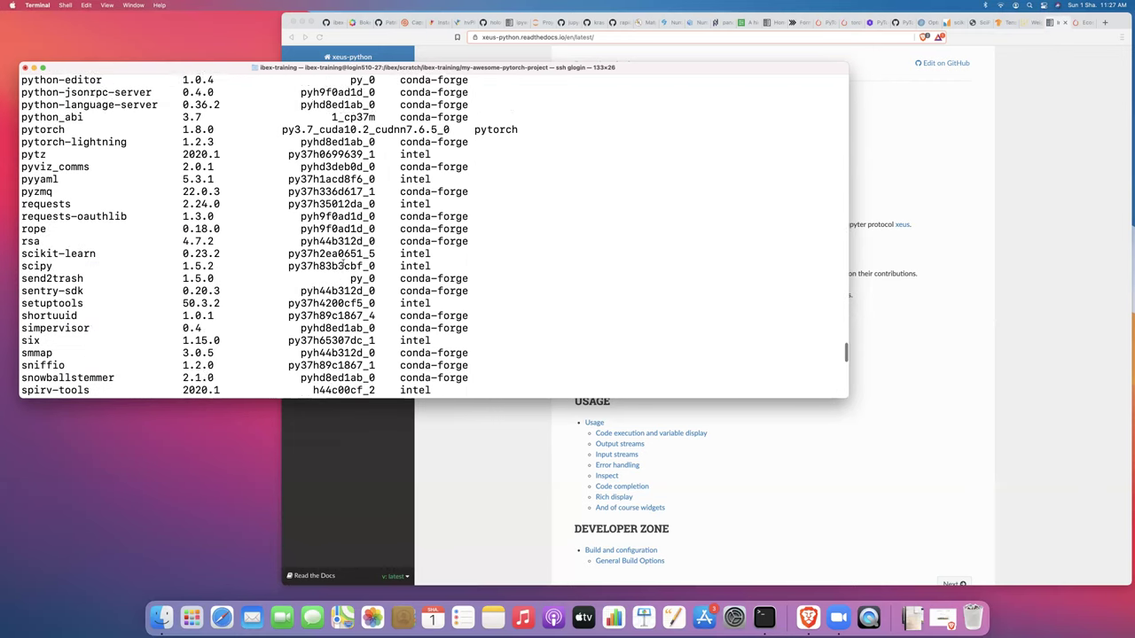
scroll(342, 264, "down", 5)
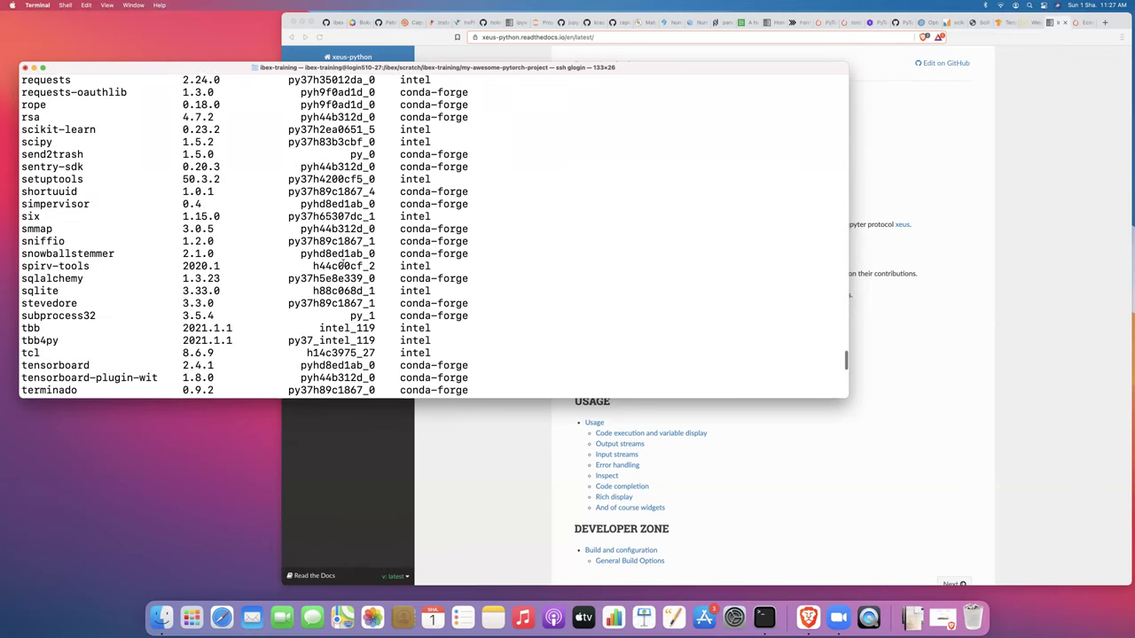
scroll(342, 263, "down", 1)
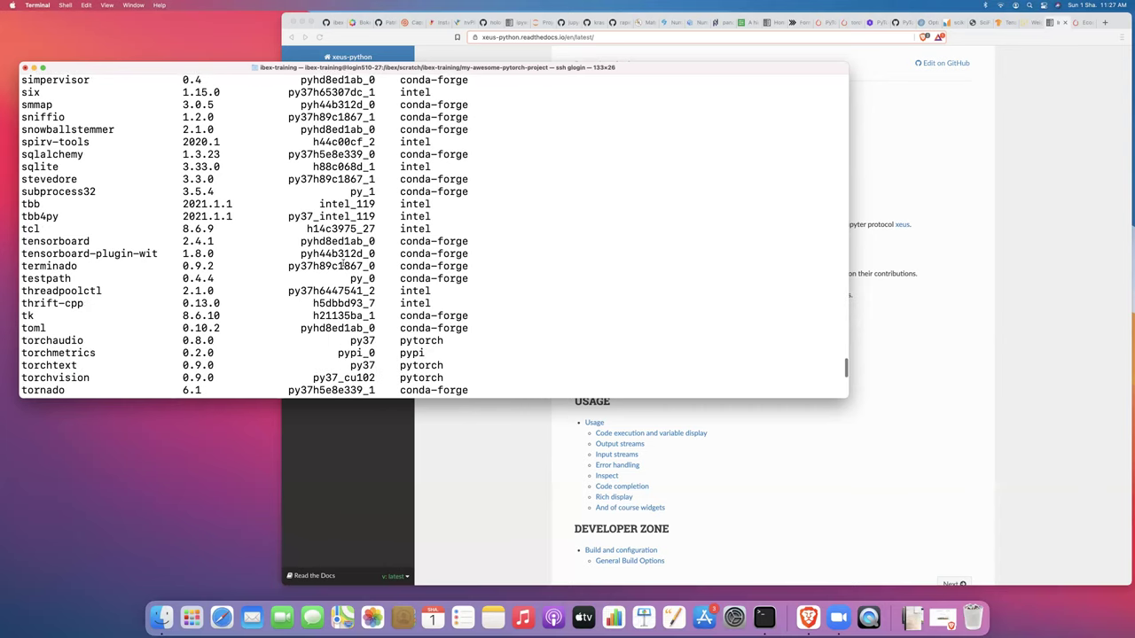
scroll(302, 335, "down", 3)
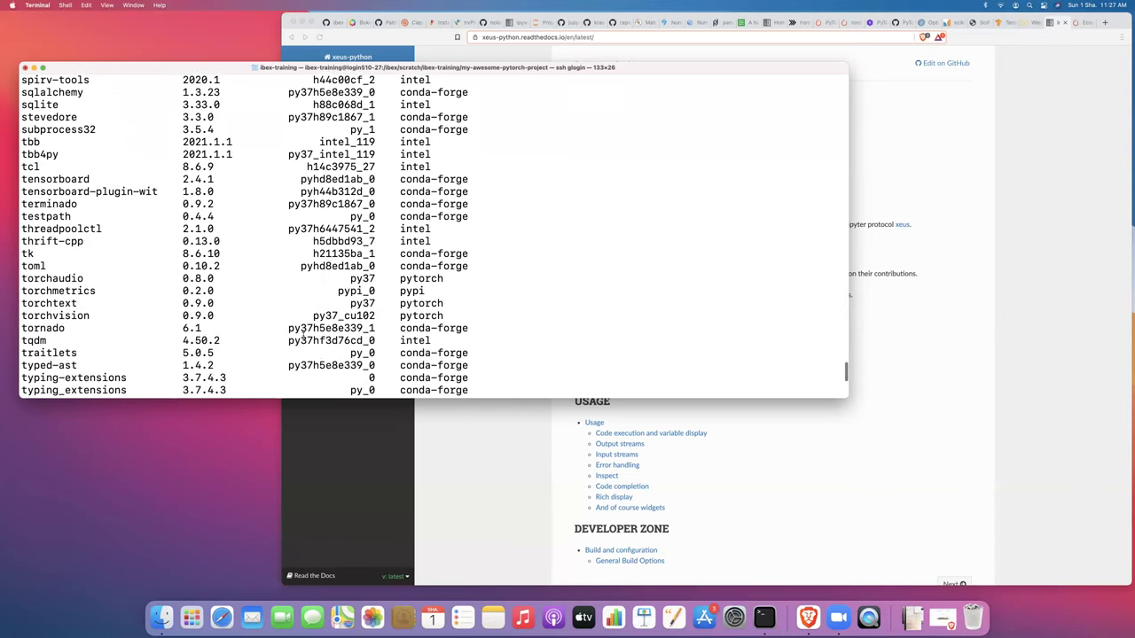
triple_click(73, 279)
triple_click(53, 303)
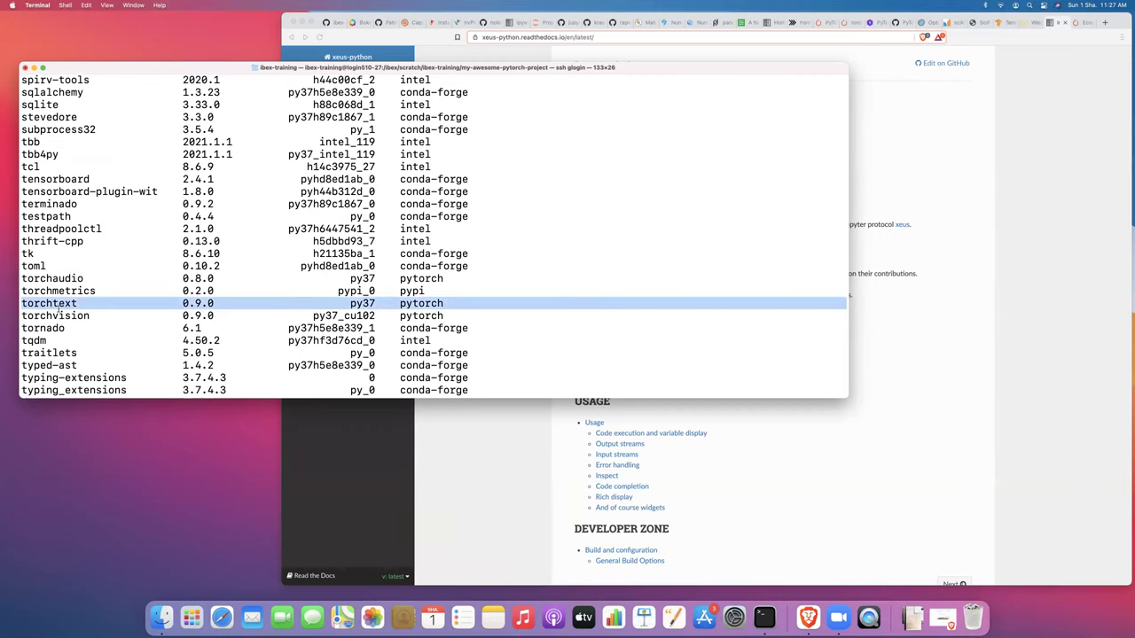
triple_click(61, 316)
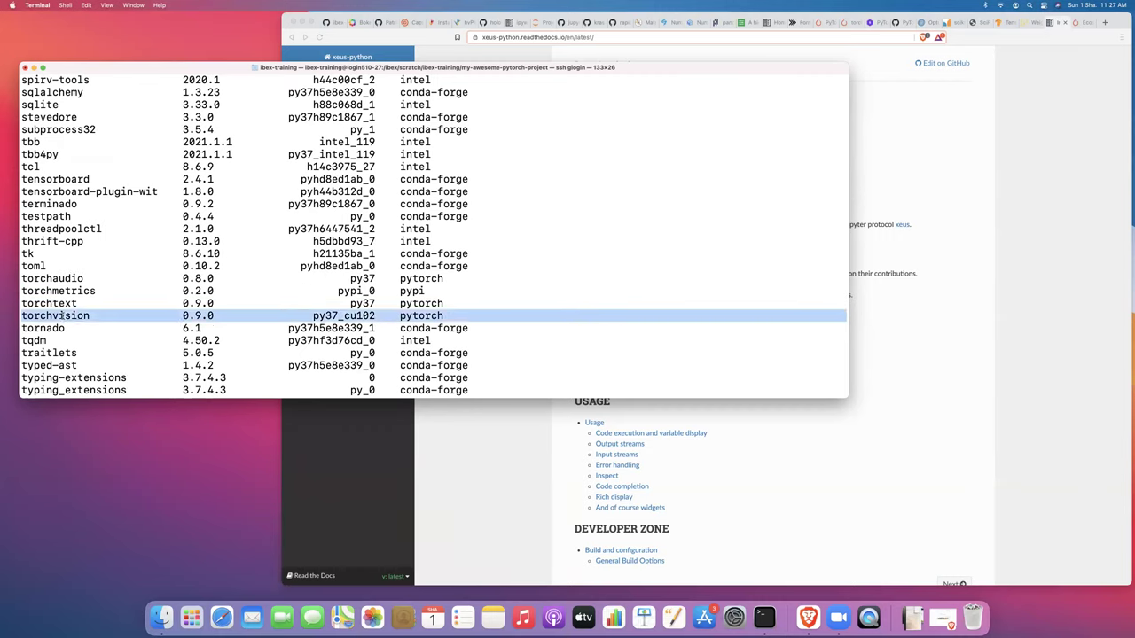
triple_click(48, 291)
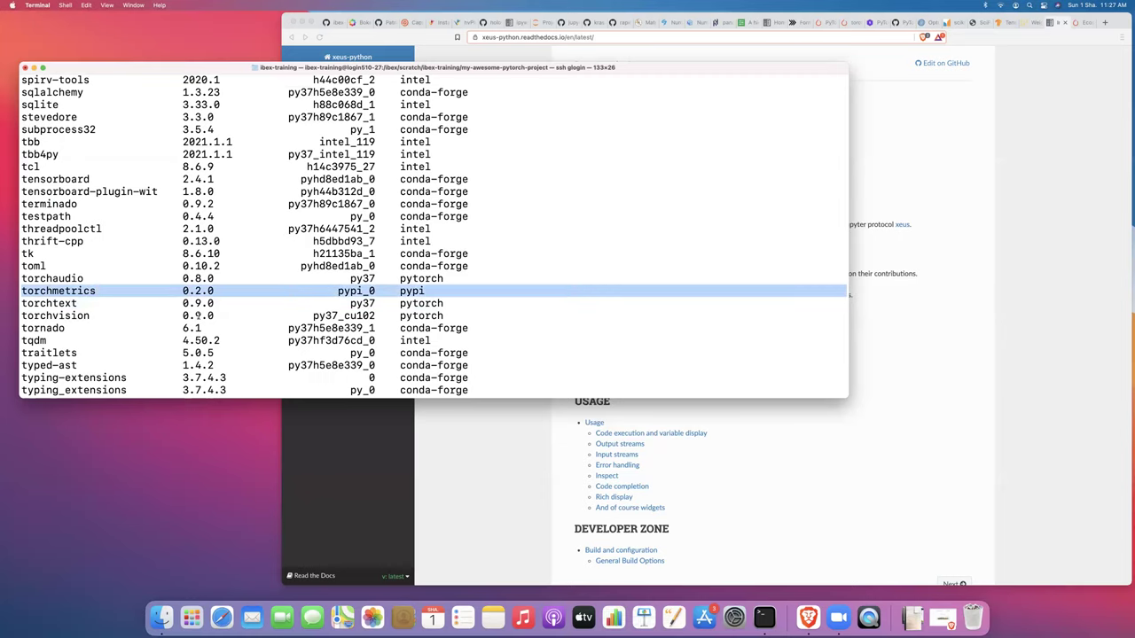
scroll(373, 341, "down", 1)
scroll(491, 344, "down", 7)
Switch to the PyTorch Ecosystem Tools page in Brave and look through its first page of tools, from AdaptDL to Detectron2.
left_click(1080, 24)
left_click(1080, 24)
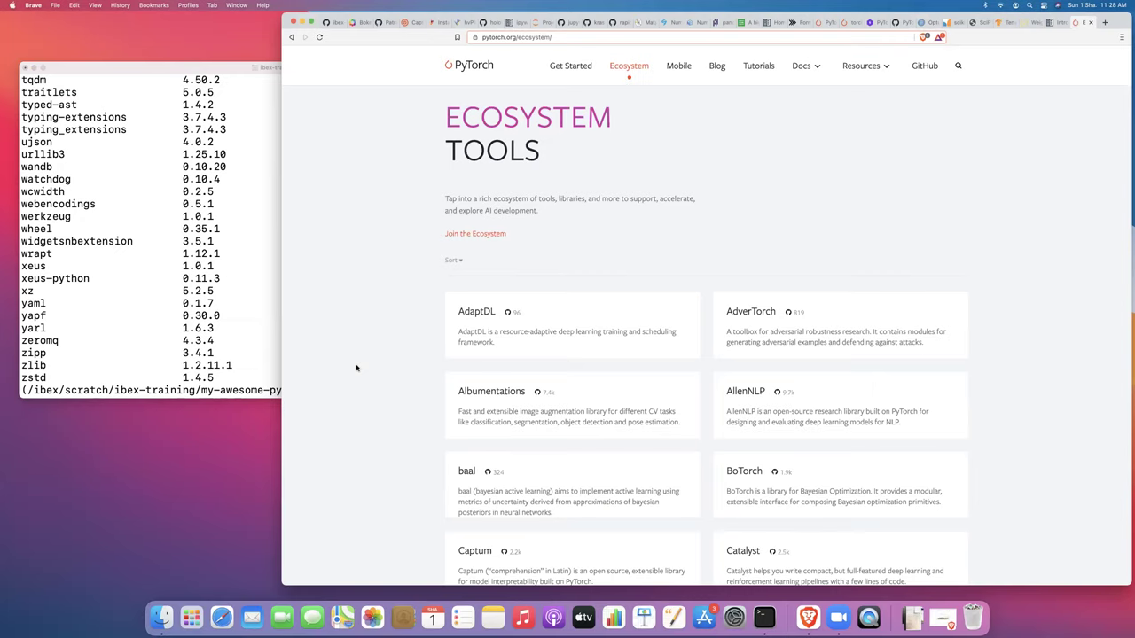
scroll(356, 368, "down", 3)
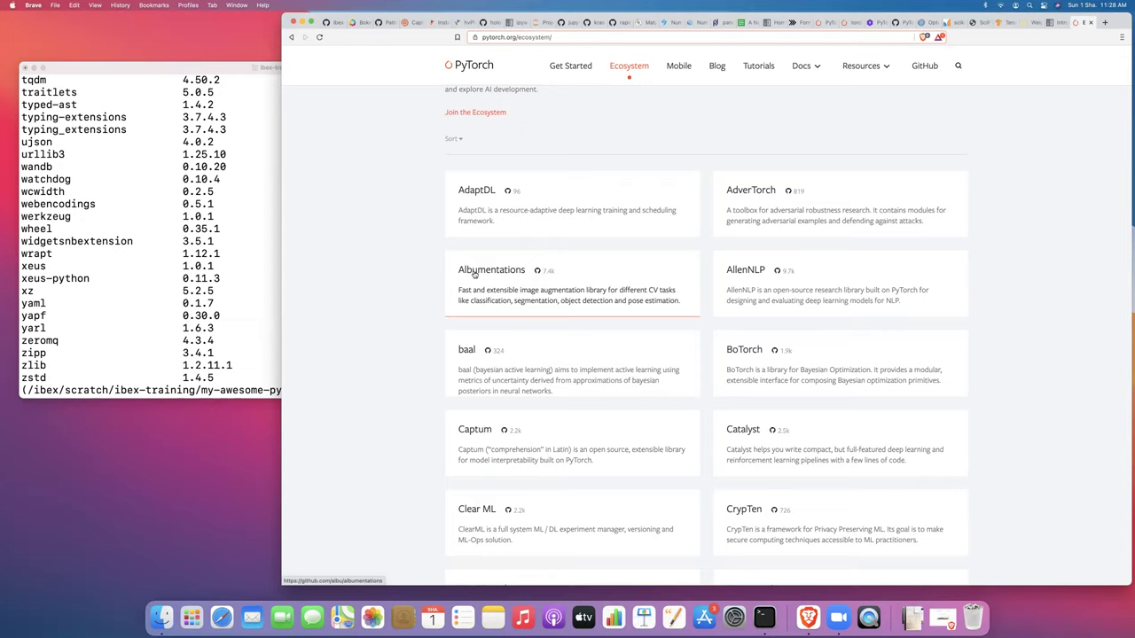
scroll(475, 274, "down", 2)
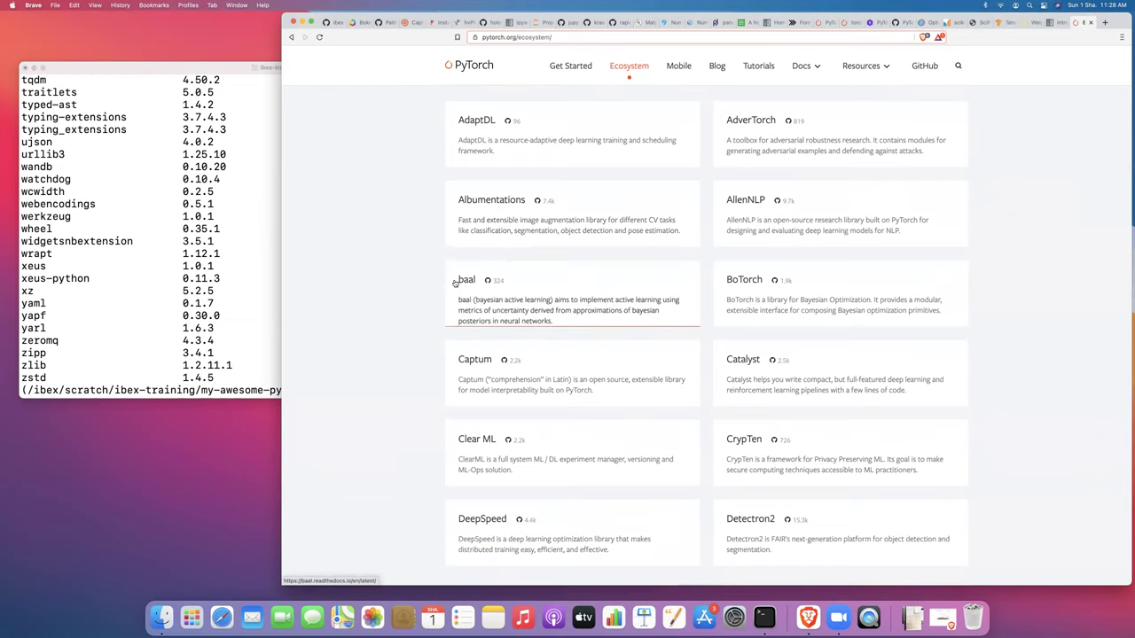
scroll(455, 282, "down", 1)
scroll(455, 282, "down", 1)
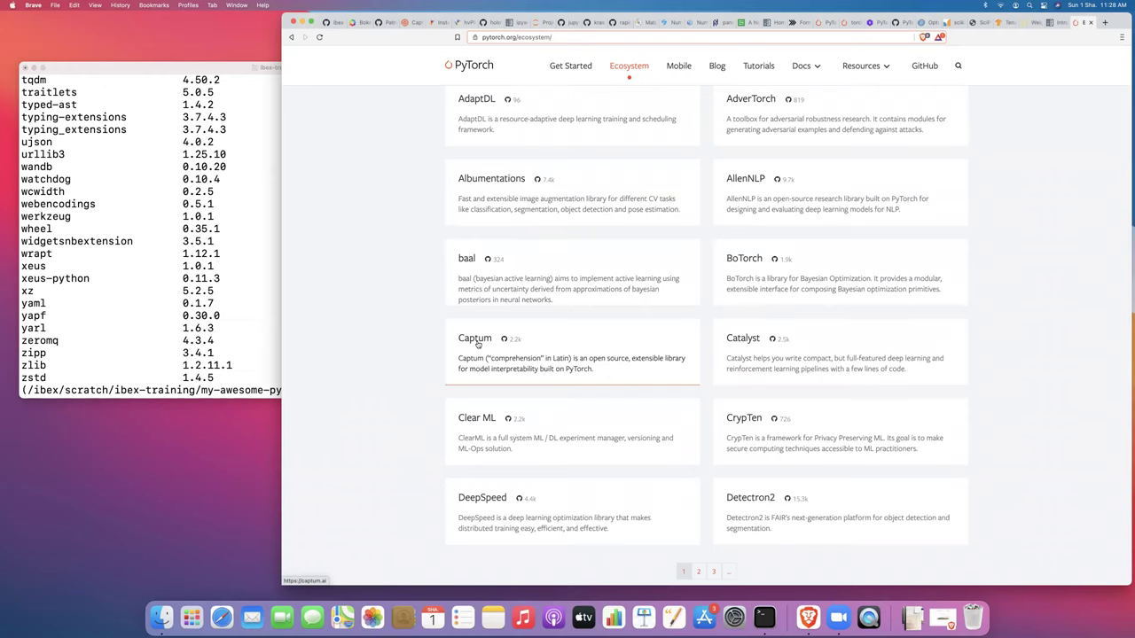
scroll(416, 340, "down", 2)
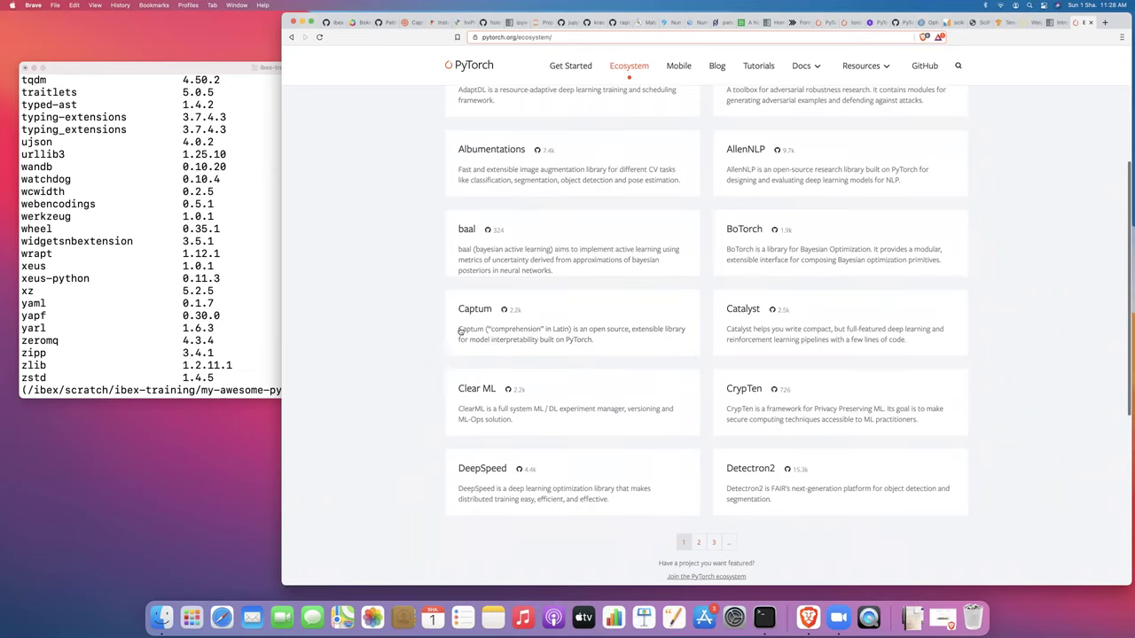
scroll(387, 345, "down", 4)
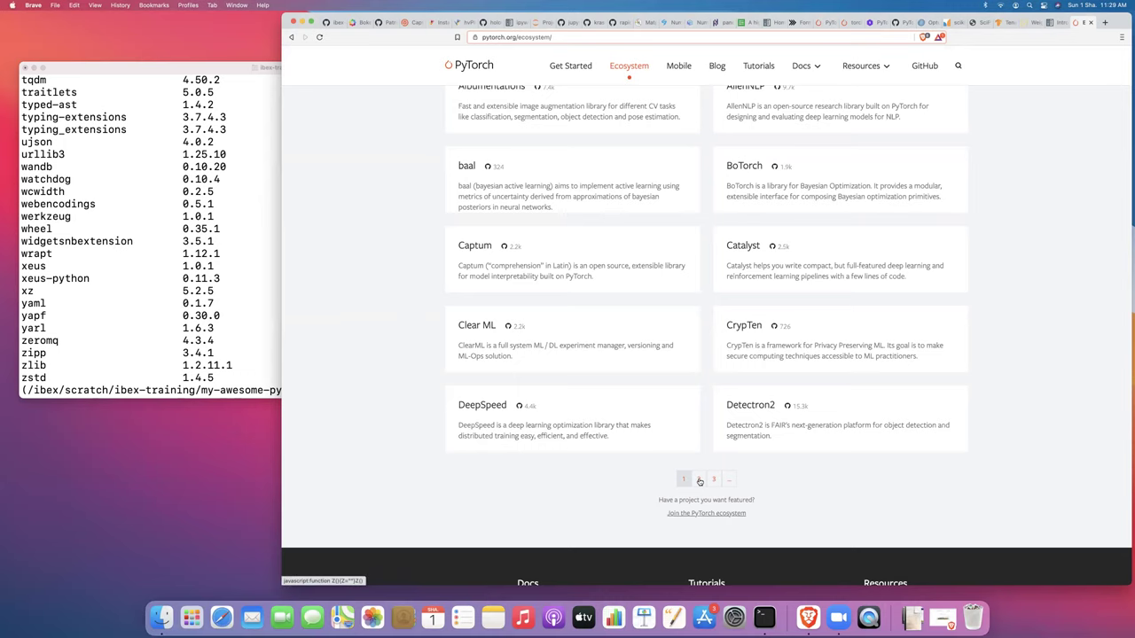
scroll(699, 481, "up", 2)
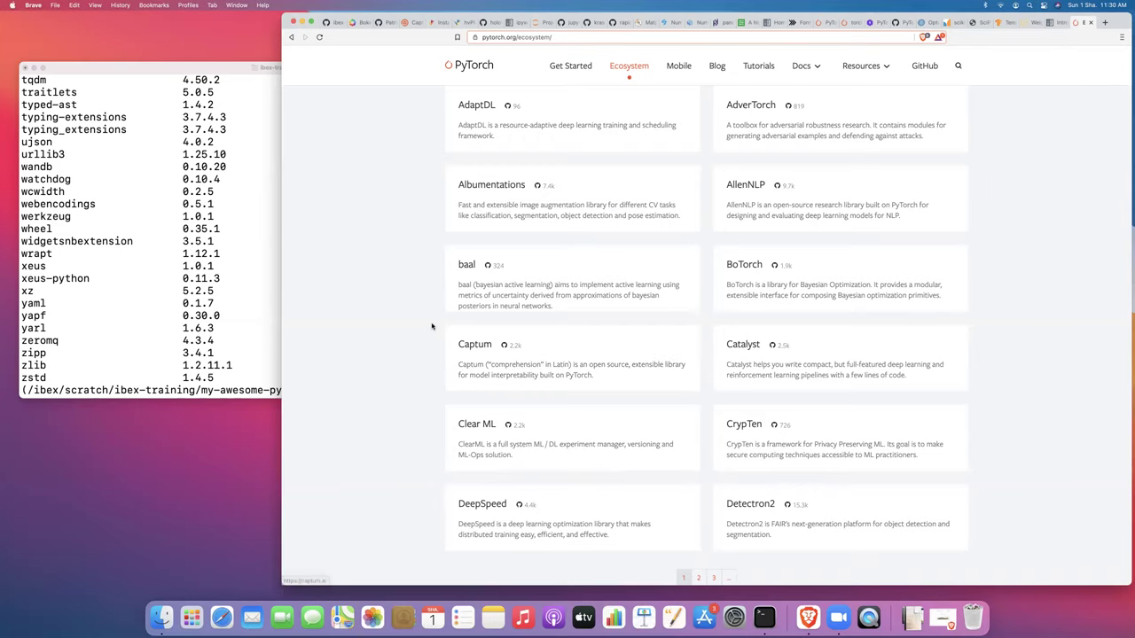
scroll(434, 325, "up", 1)
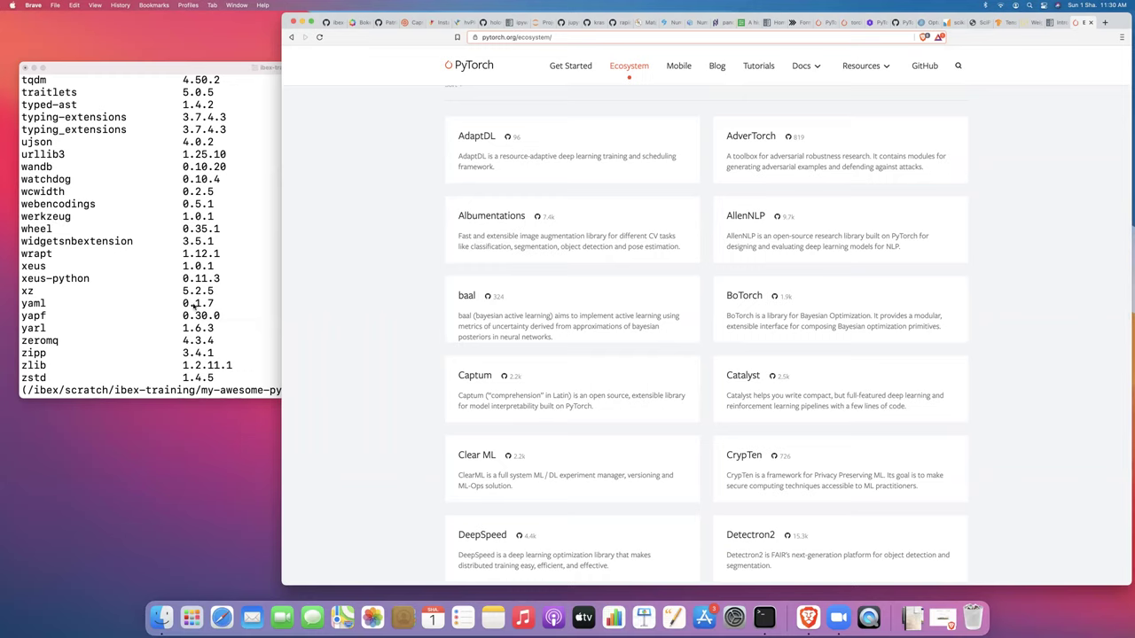
Return to the my-awesome-pytorch-project repository page on GitHub.
left_click(335, 22)
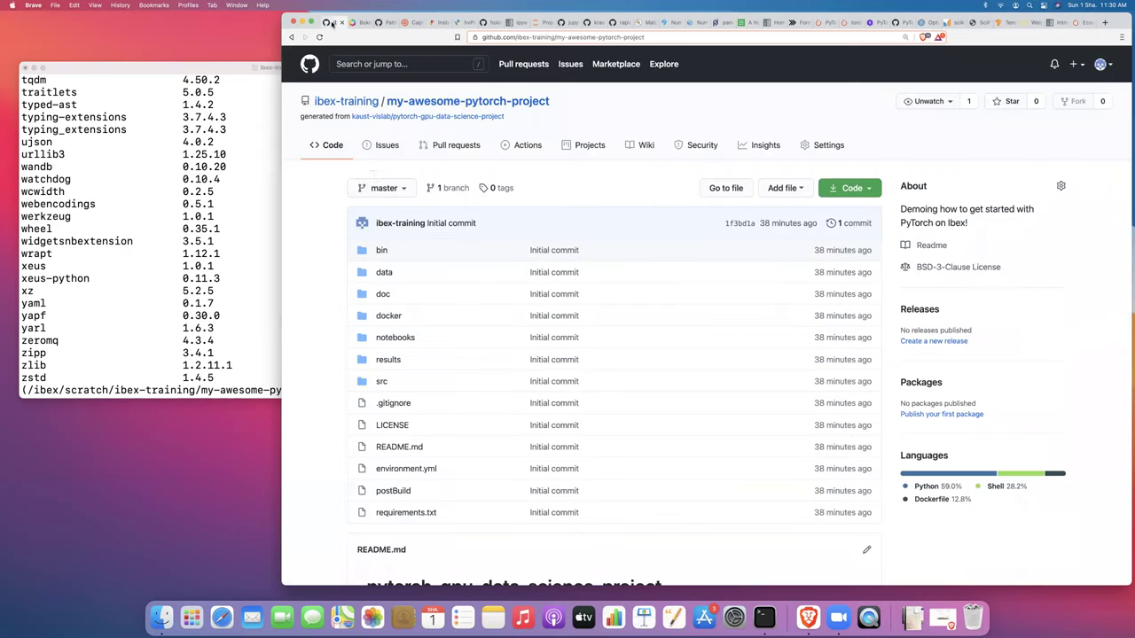